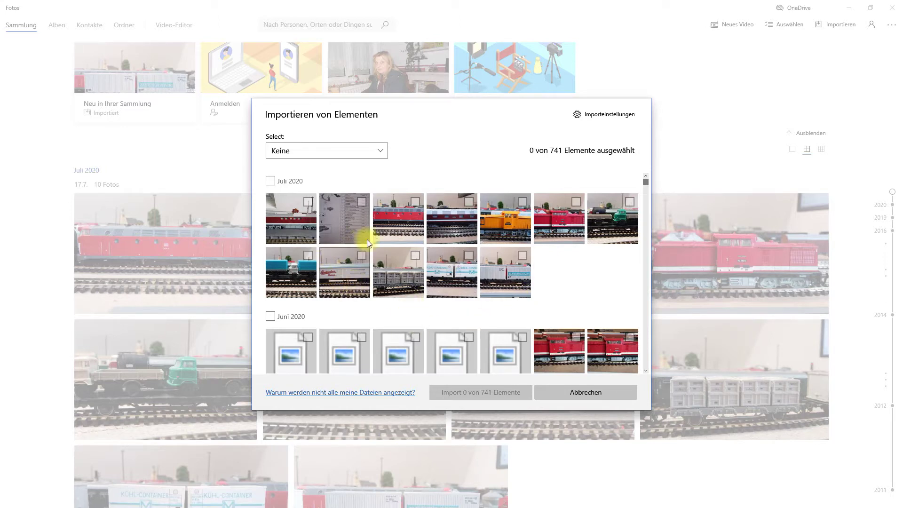
Import the first July 2020 locomotive photo into the collection and copy the imported picture
left_click(309, 201)
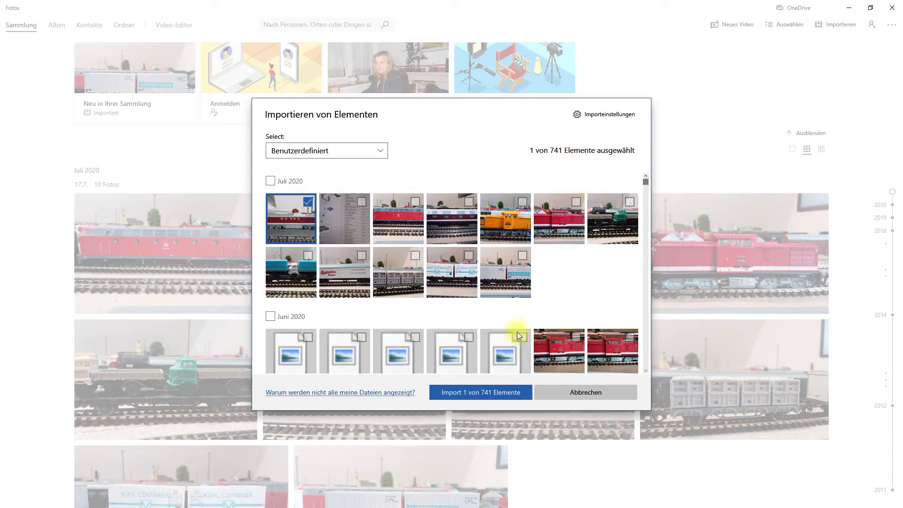
left_click(478, 394)
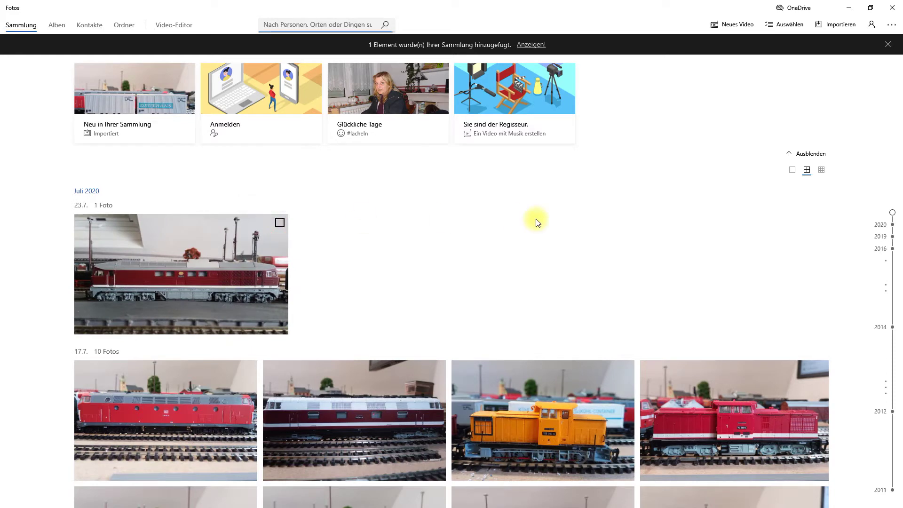
left_click(281, 223)
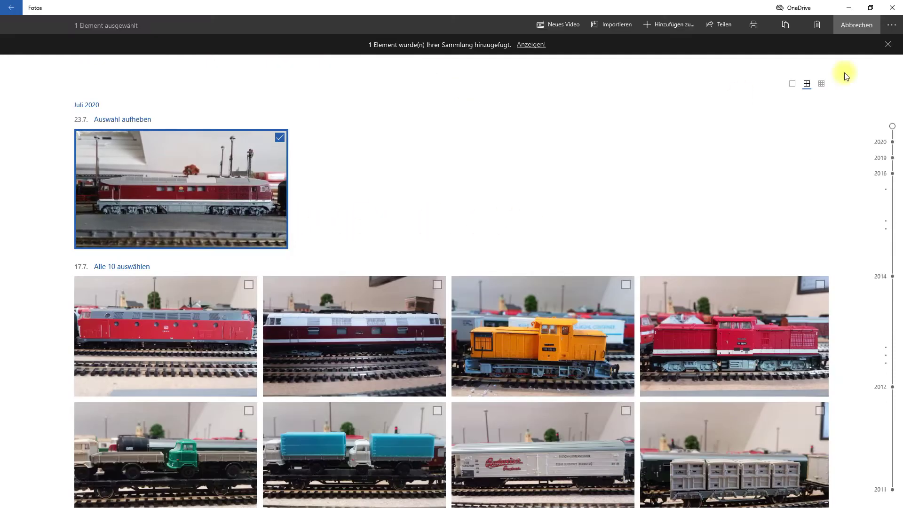
left_click(792, 29)
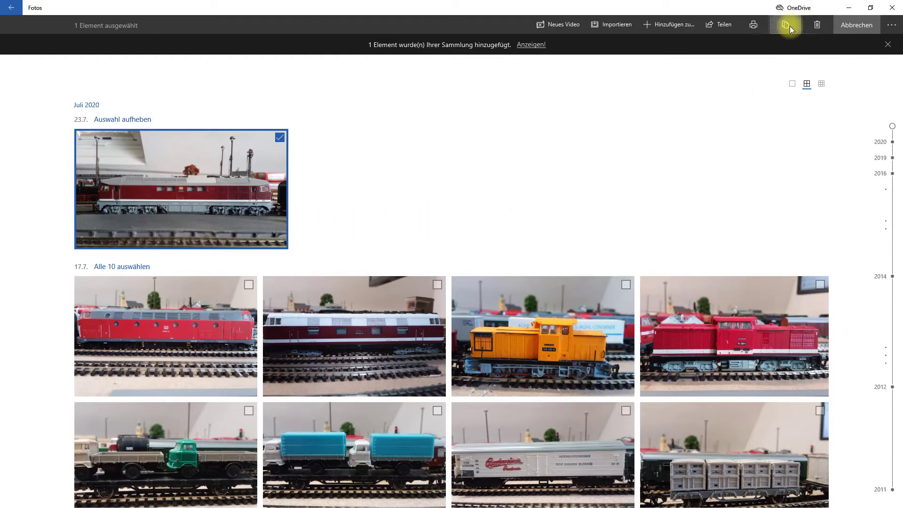
Switch to File Explorer and open the ESU BILDER folder inside Dokumente, Railroad & Co, TrainAnimator
left_click(848, 6)
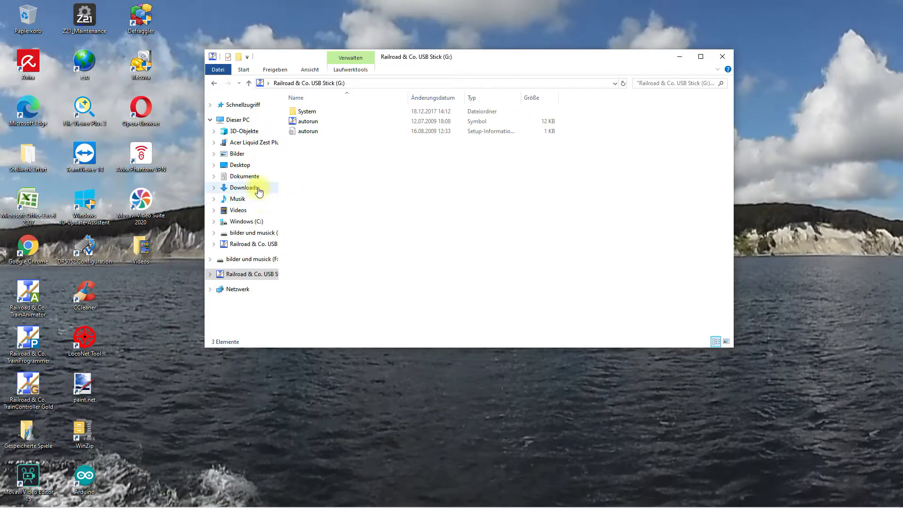
left_click(235, 121)
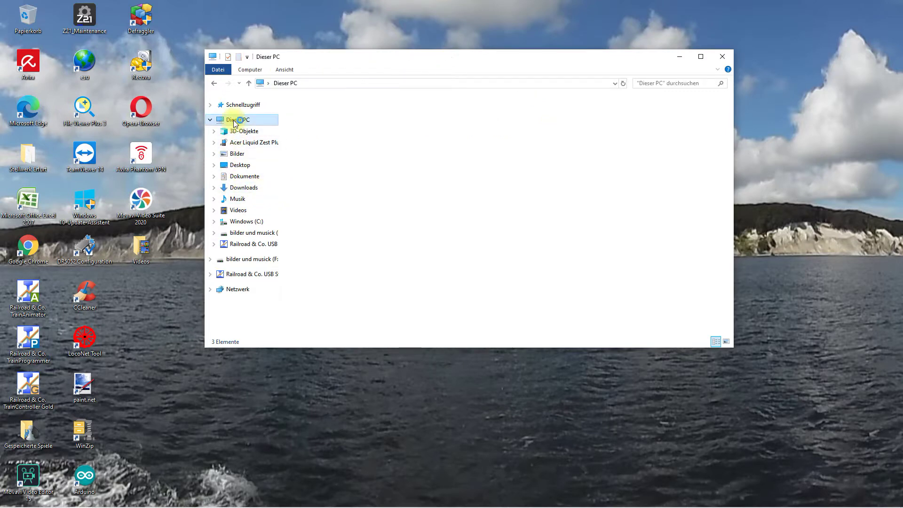
left_click(245, 177)
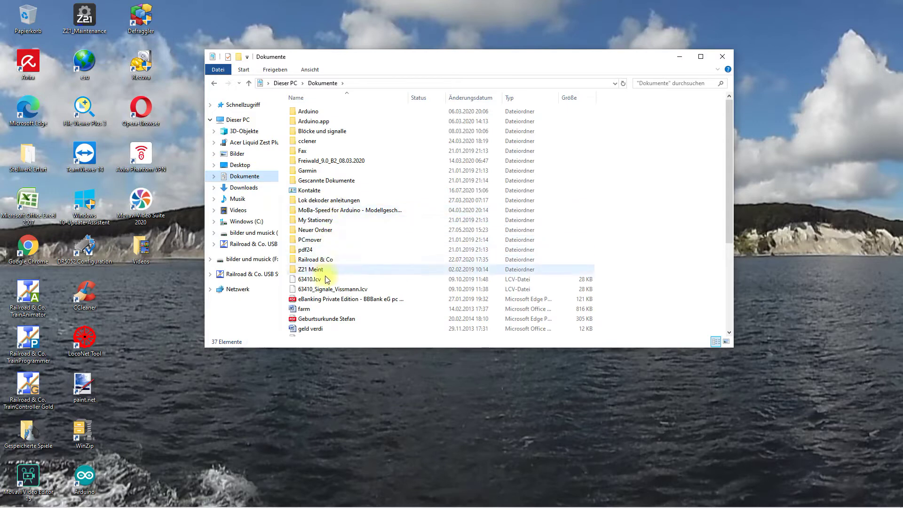
scroll(325, 312, "down", 4)
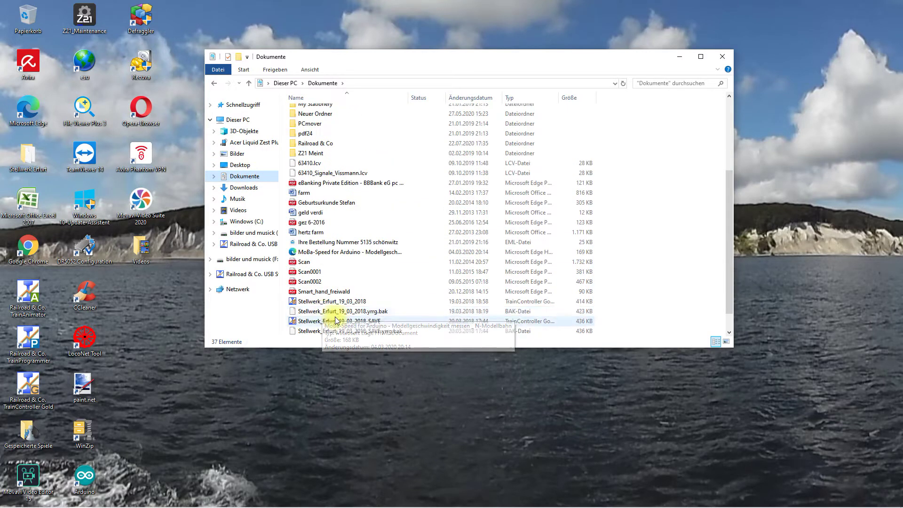
scroll(336, 321, "down", 1)
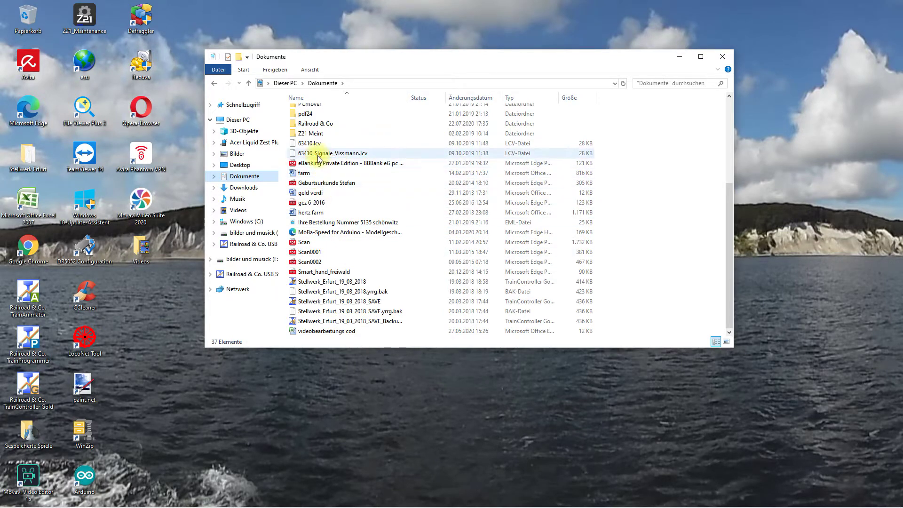
left_click(317, 124)
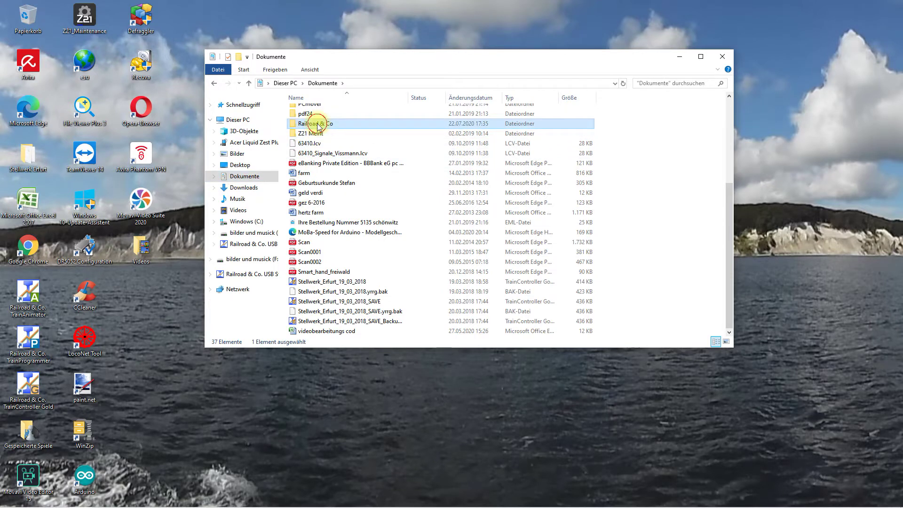
double_click(317, 124)
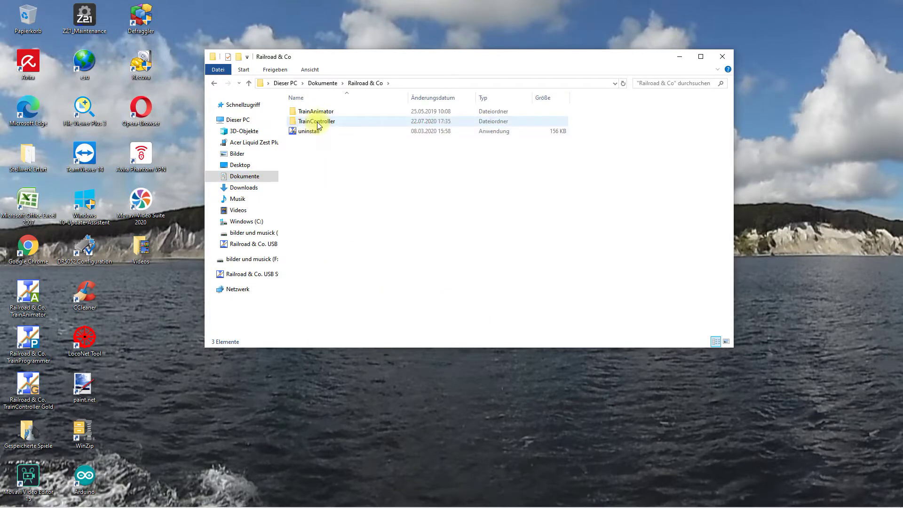
double_click(315, 113)
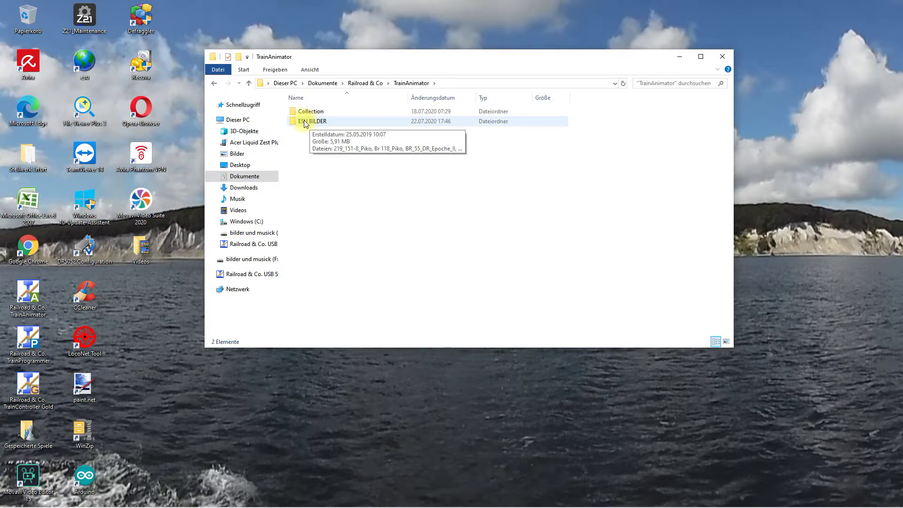
left_click(302, 123)
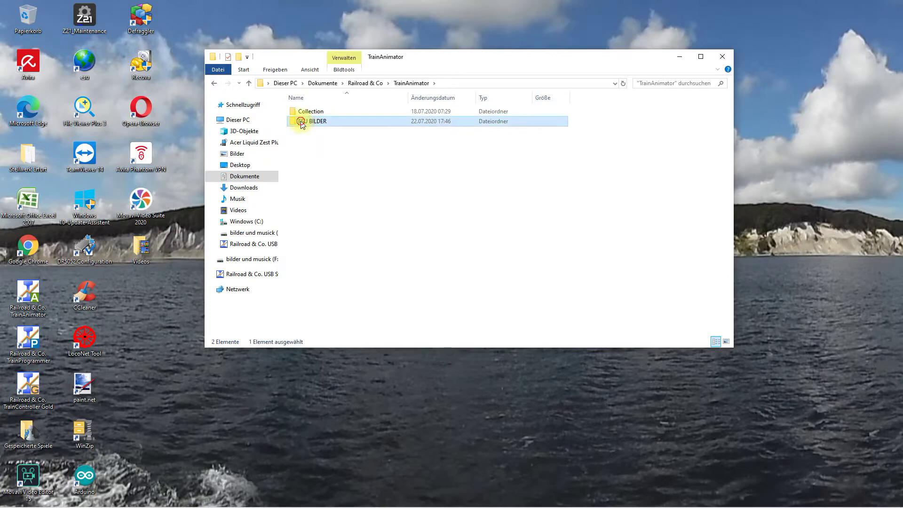
double_click(301, 123)
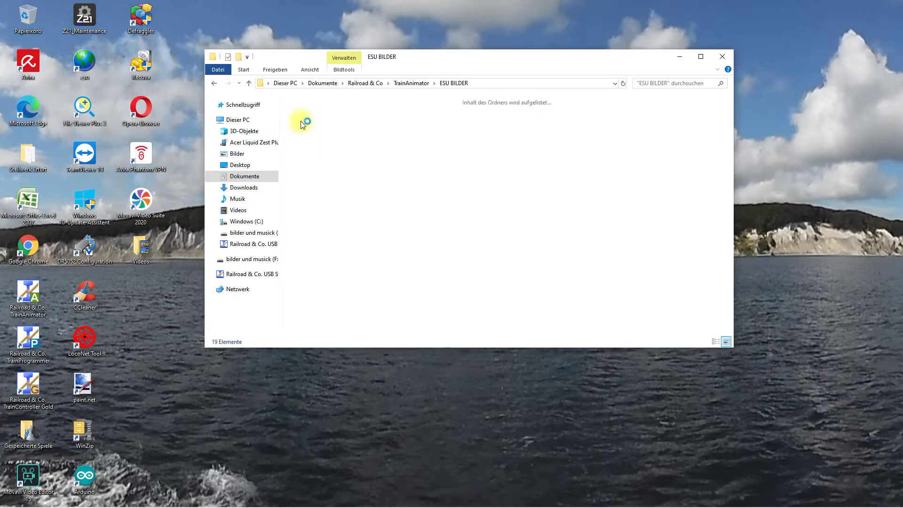
Paste the copied photo into the ESU BILDER folder and open IMG_20200723_163957 in Paint 3D
right_click(492, 249)
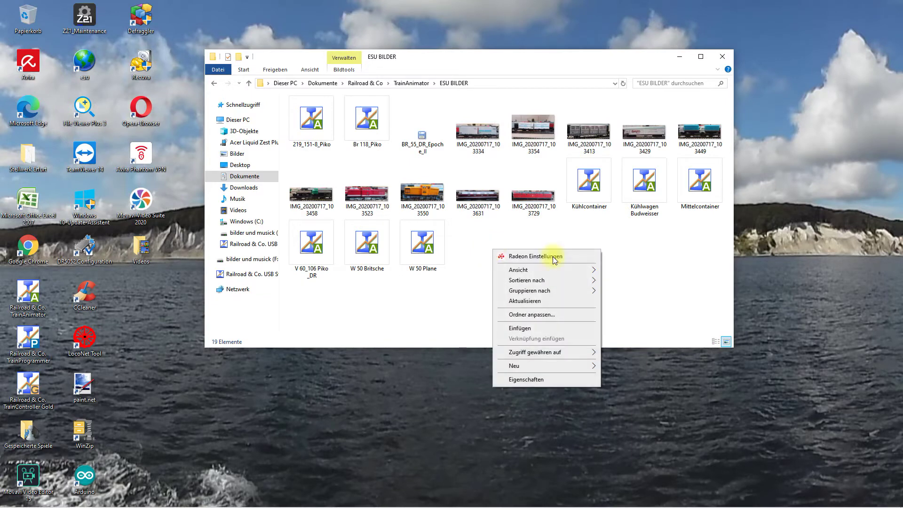
left_click(540, 329)
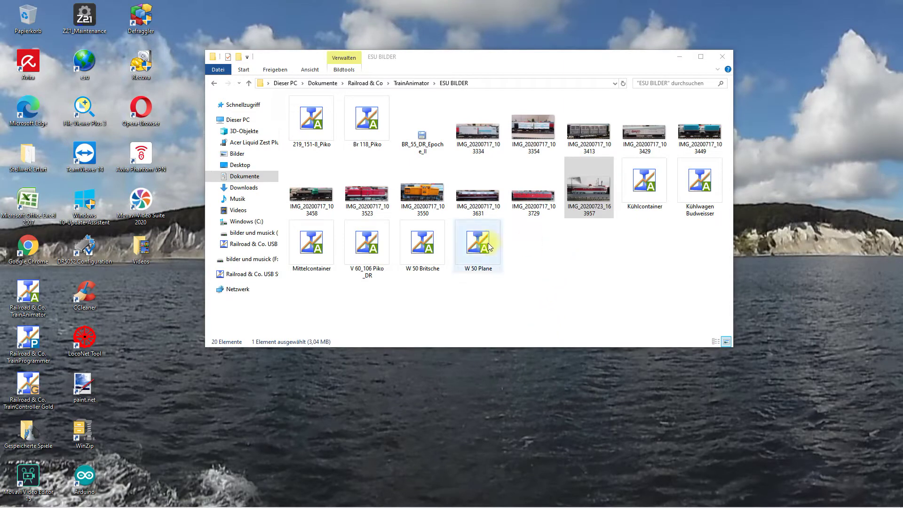
double_click(591, 194)
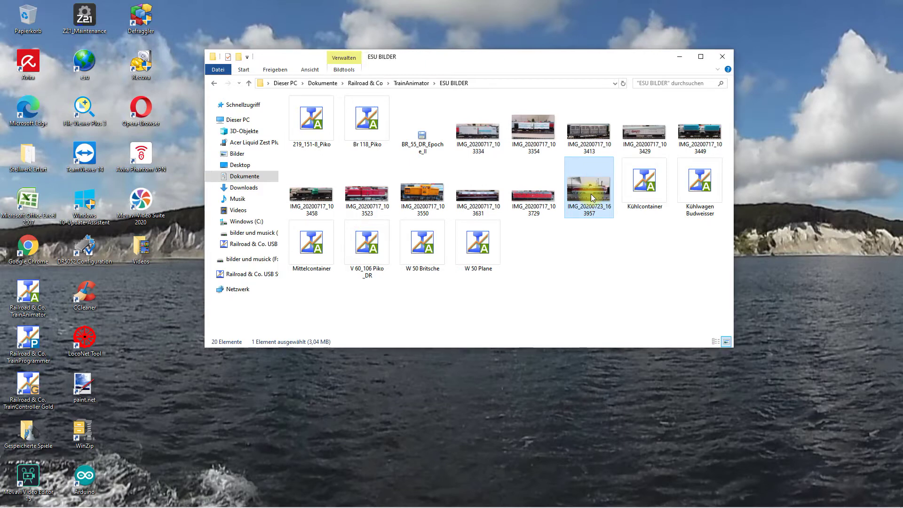
right_click(591, 194)
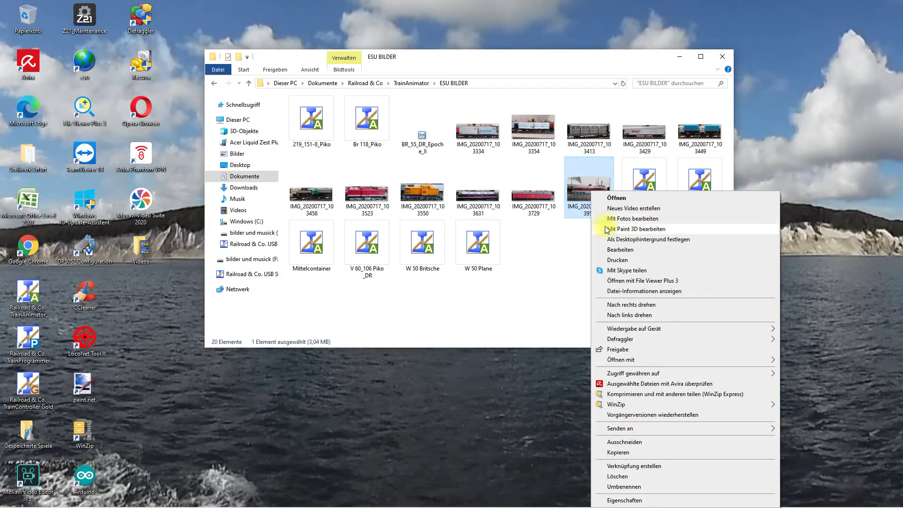
left_click(643, 230)
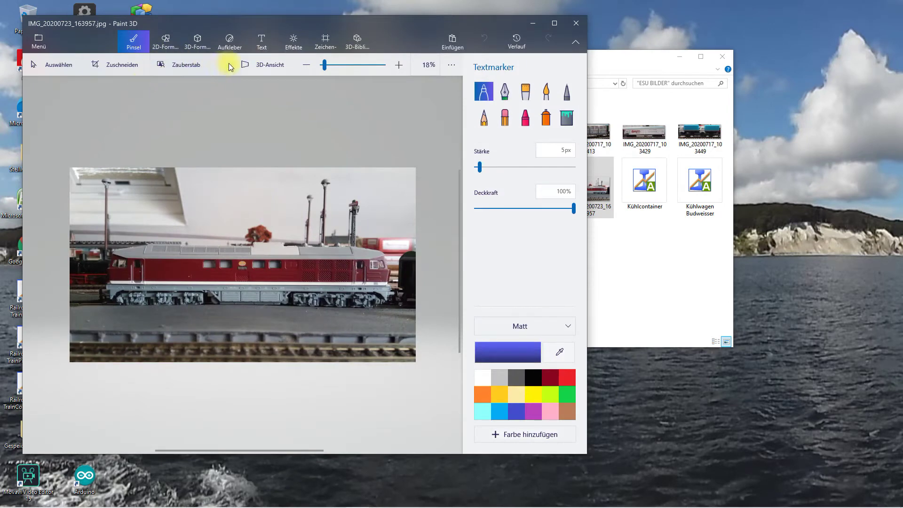
Crop the photo closely around the red locomotive to about 3551 × 941 px
left_click(116, 66)
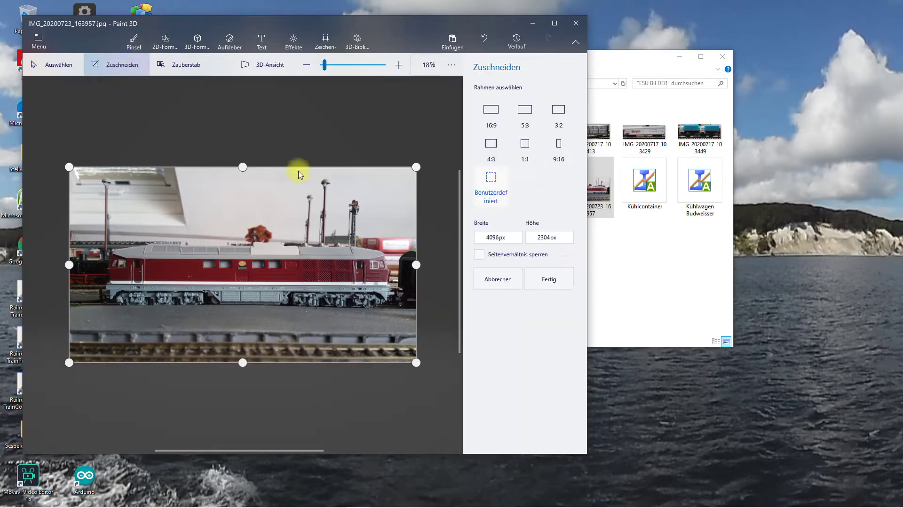
left_click_drag(243, 168, 243, 230)
left_click_drag(242, 363, 256, 309)
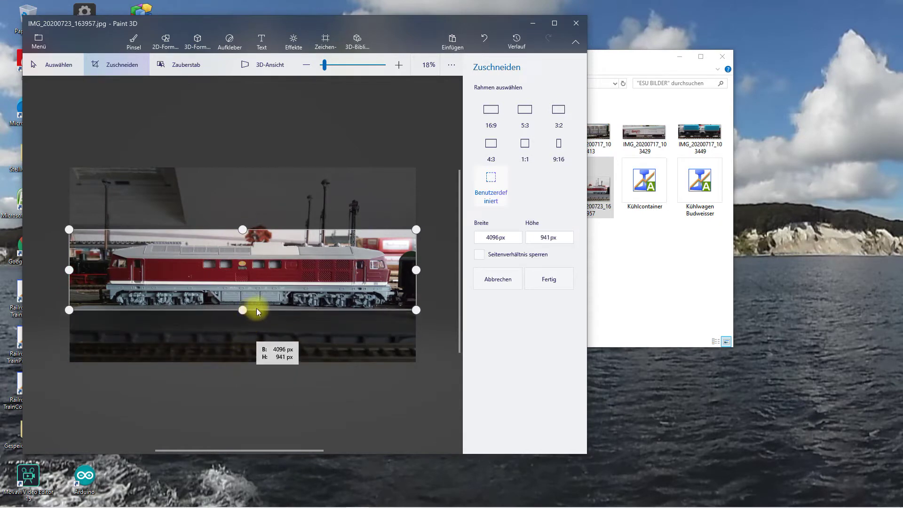
left_click_drag(416, 269, 398, 273)
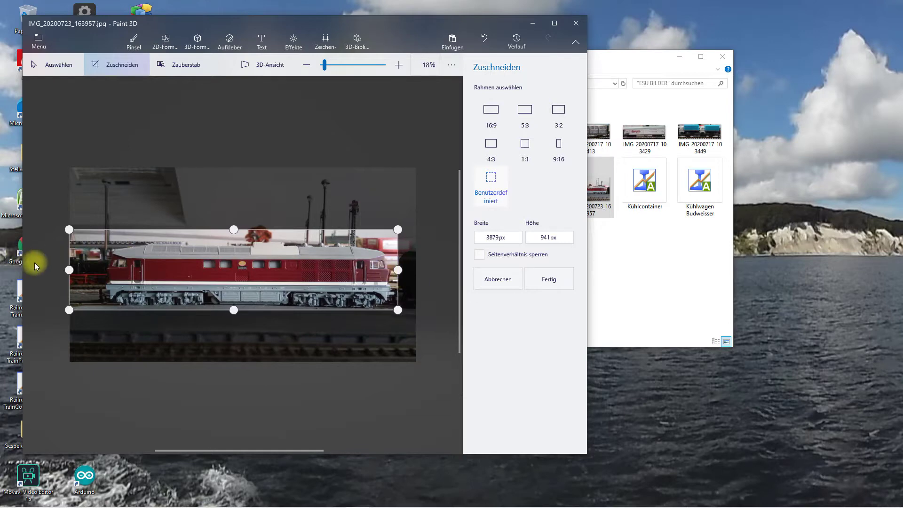
left_click_drag(68, 270, 96, 270)
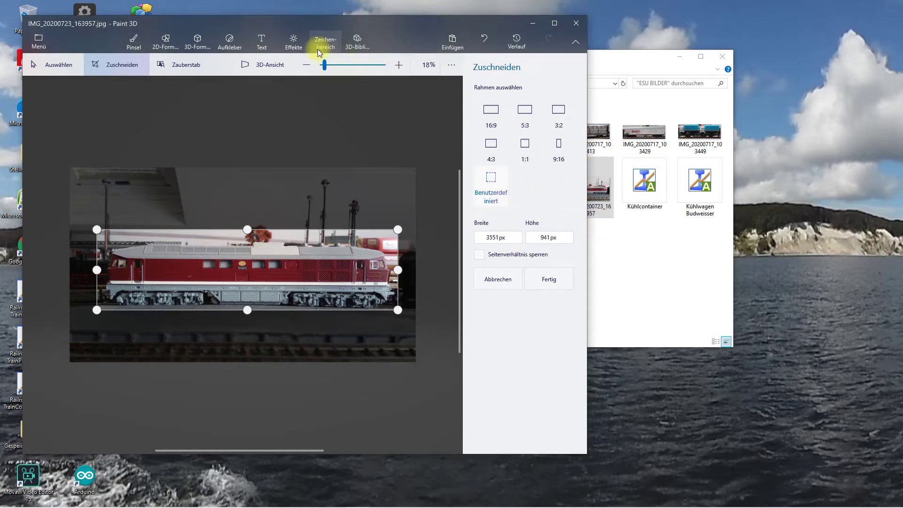
left_click(39, 42)
left_click(64, 141)
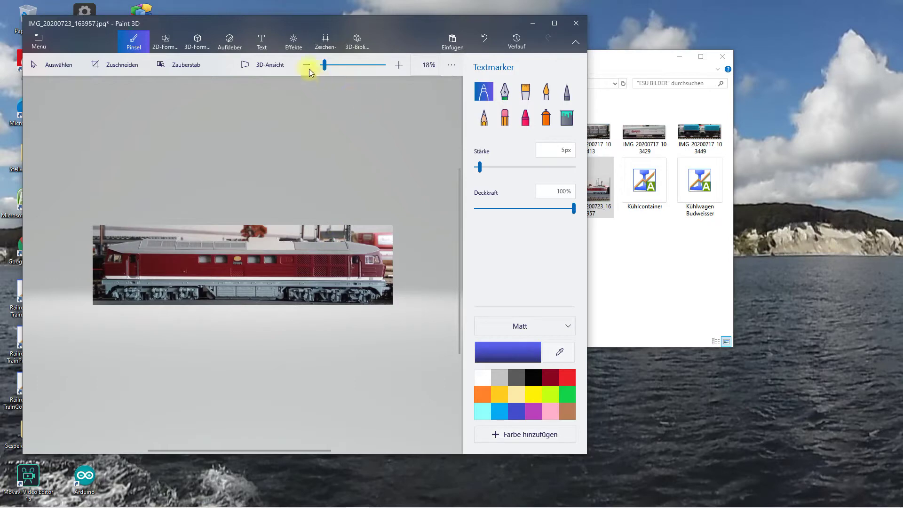
Resize the canvas together with the image to a width of 600 px, keeping the aspect ratio locked
left_click(335, 44)
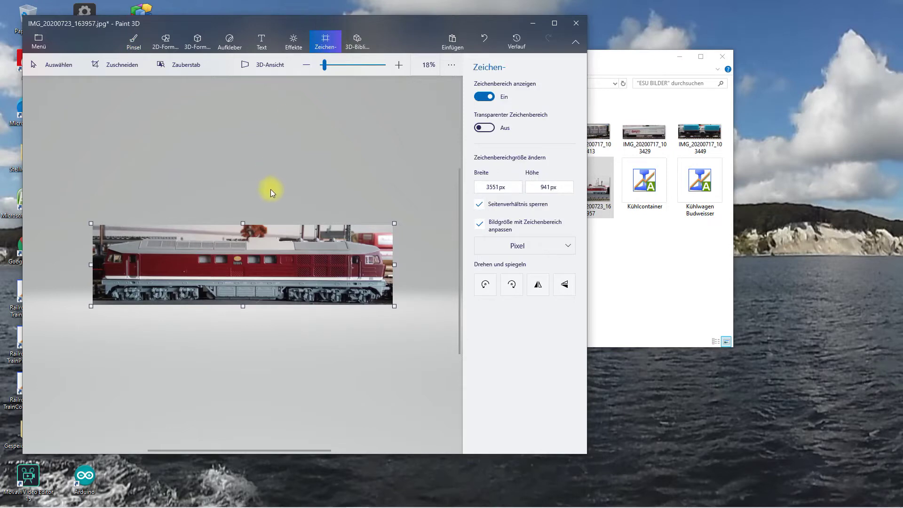
mouse_move(497, 187)
left_mouse_down()
mouse_move(488, 186)
mouse_move(507, 189)
left_mouse_up()
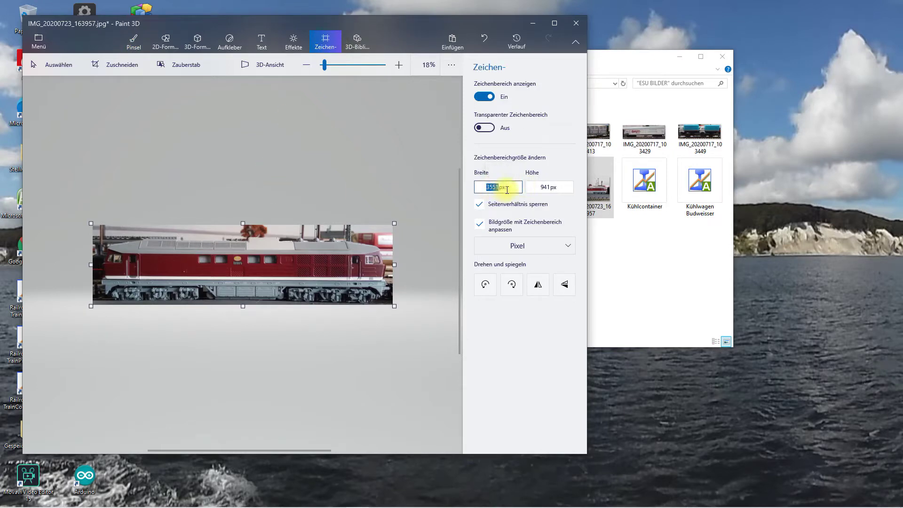
type("600")
left_click(483, 389)
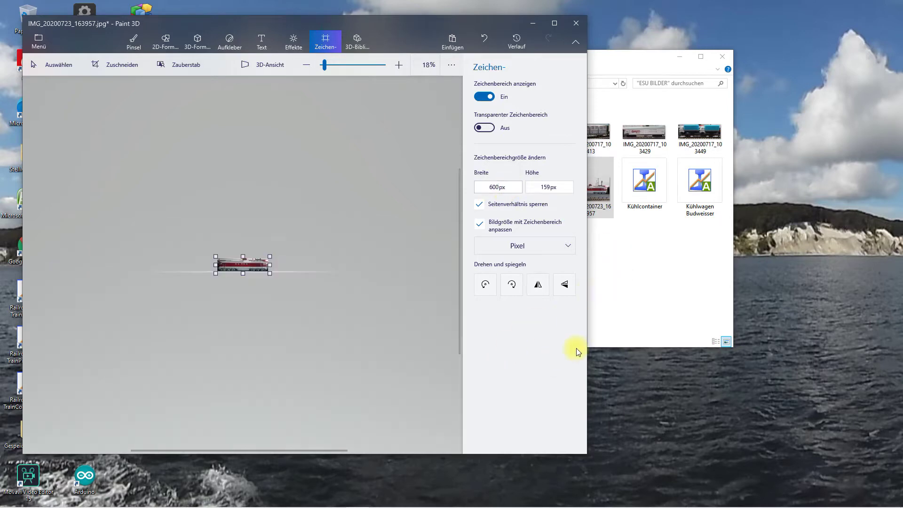
left_click(561, 189)
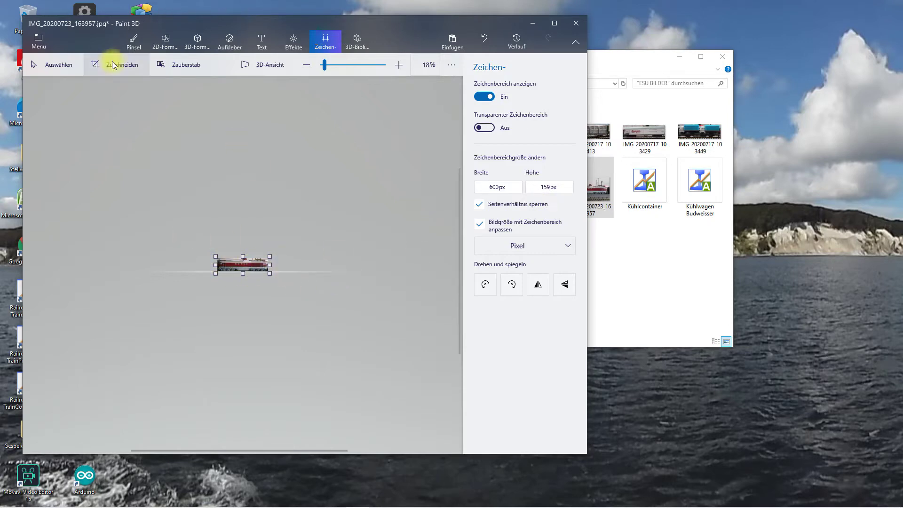
Save the resized locomotive picture, then close Paint 3D and the ESU BILDER folder window
left_click(41, 40)
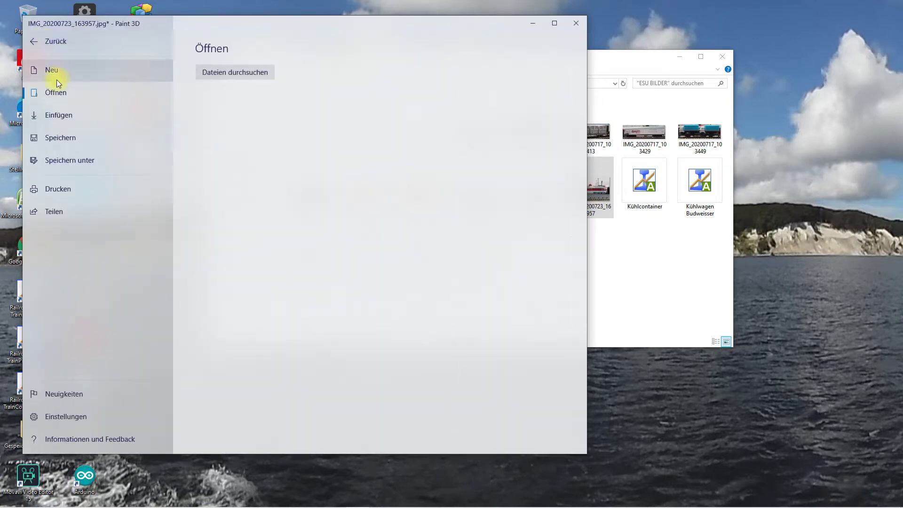
left_click(56, 135)
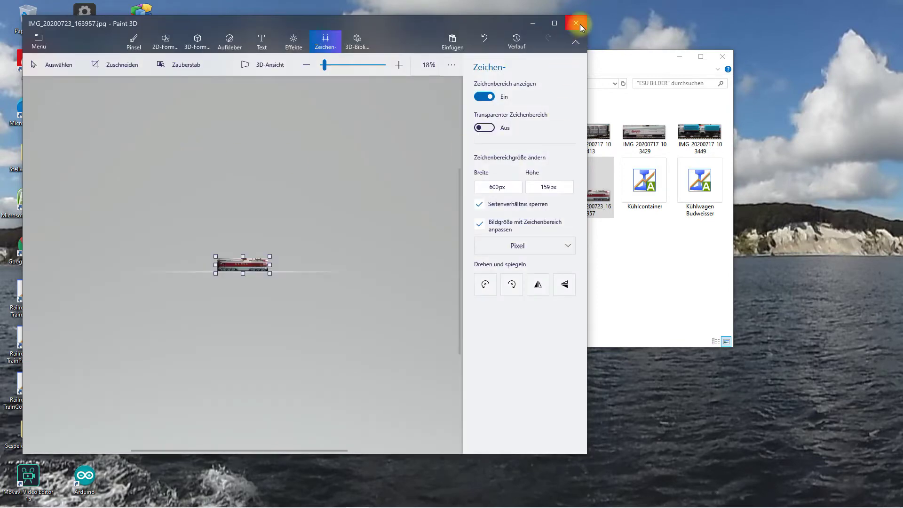
left_click(577, 23)
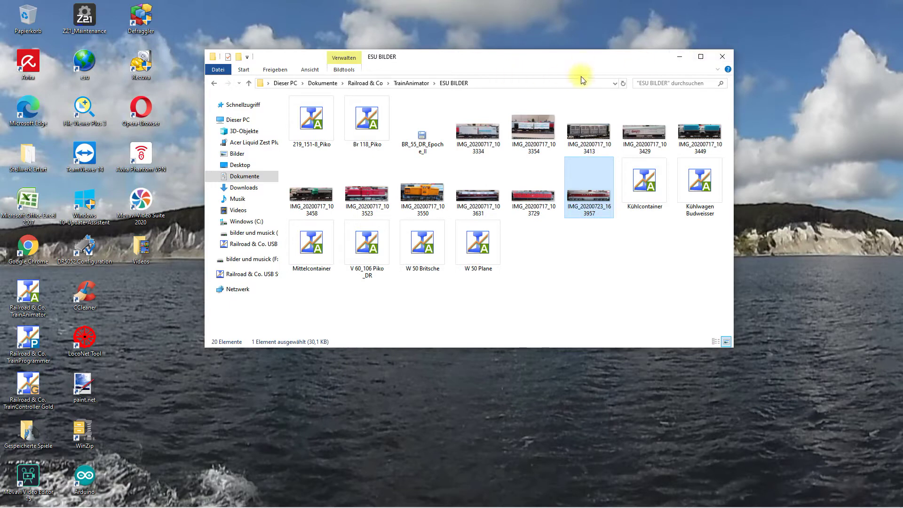
left_click(722, 61)
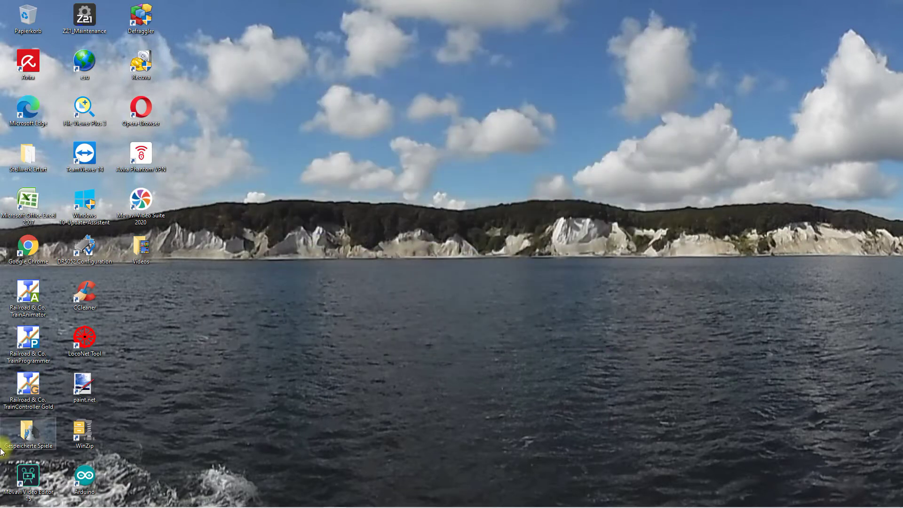
Start Railroad & Co. TrainAnimator
left_click(157, 504)
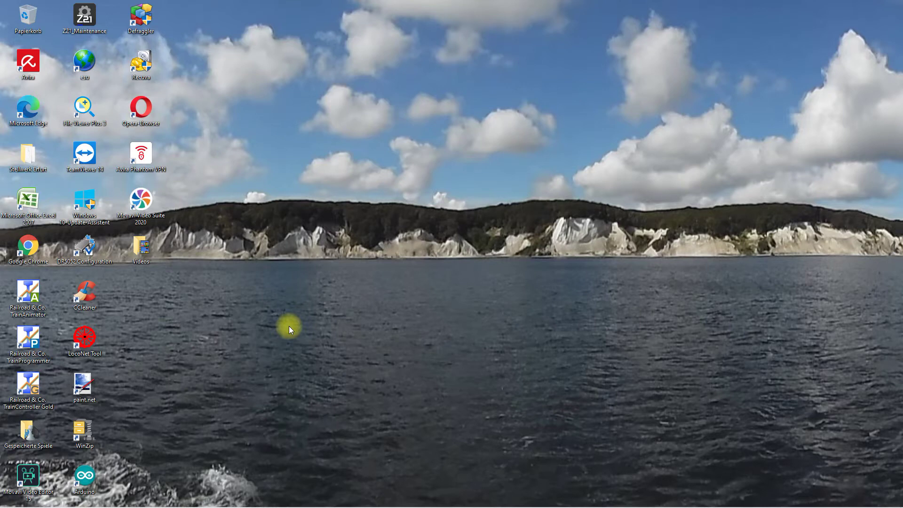
mouse_move(268, 505)
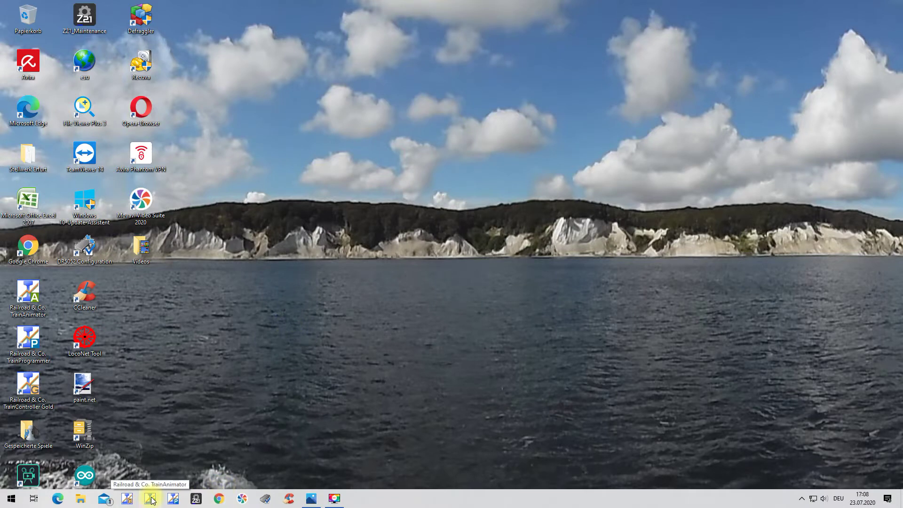
left_click(151, 500)
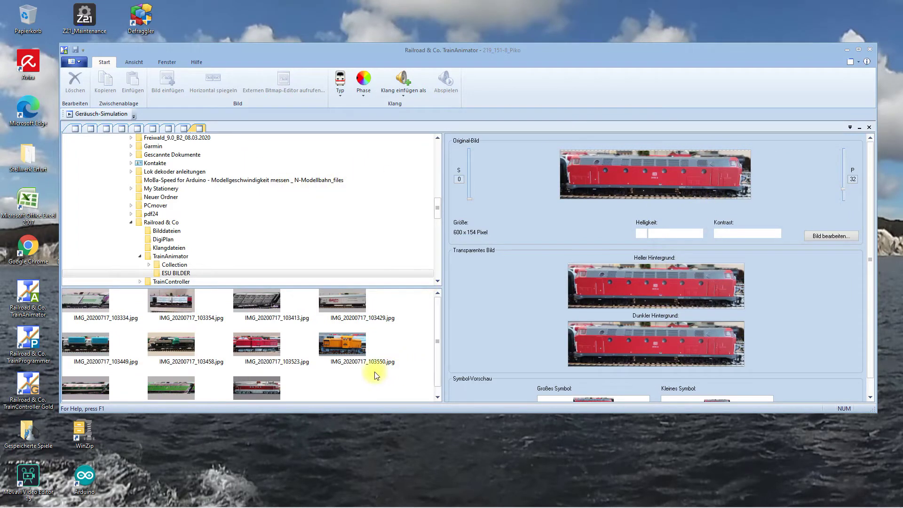
Expand the Dokumente folder under Dieser PC in the folder tree
scroll(352, 371, "down", 1)
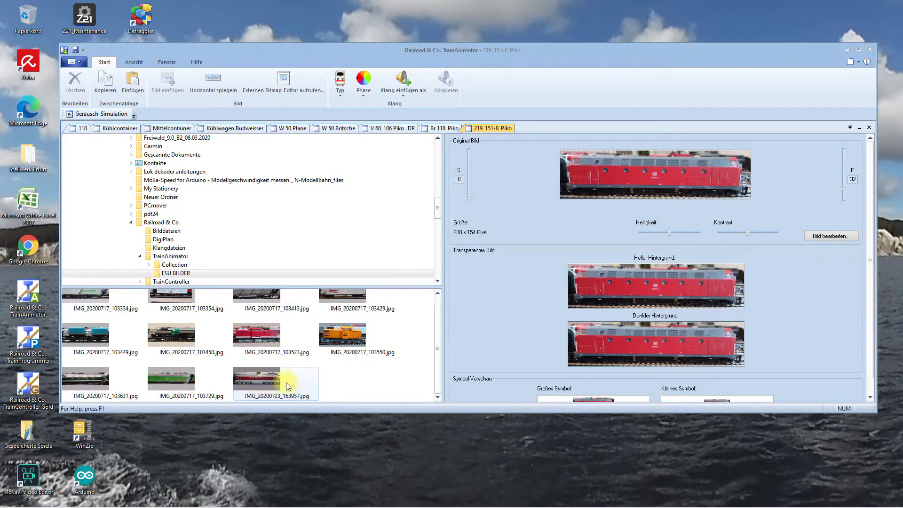
left_click(268, 382)
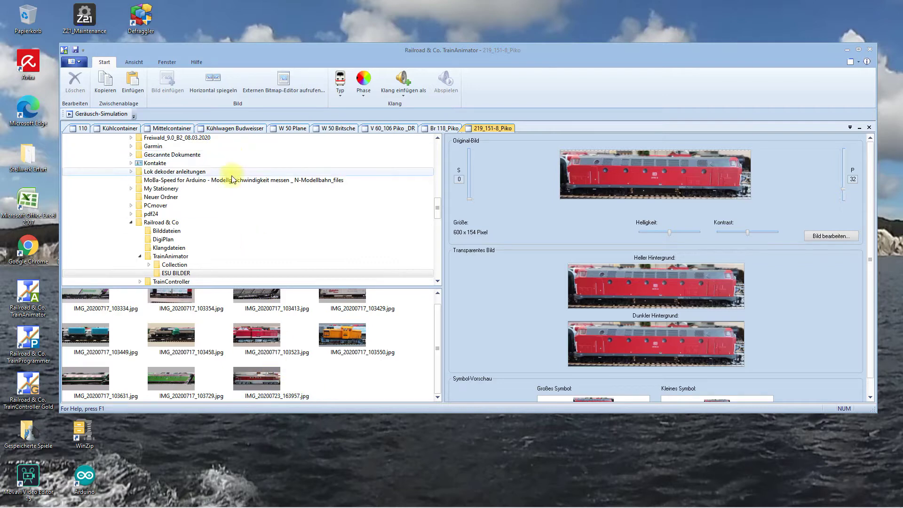
scroll(232, 179, "down", 2)
scroll(195, 186, "up", 2)
scroll(196, 187, "up", 4)
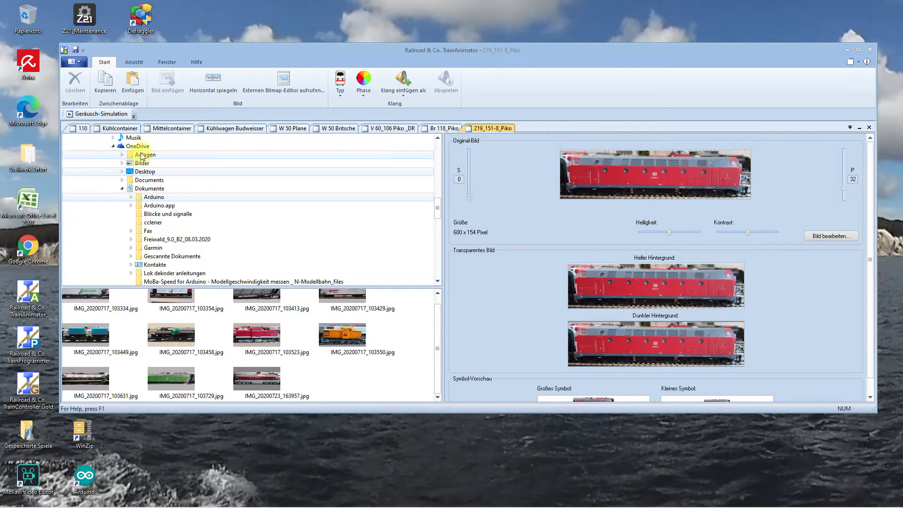
scroll(142, 156, "up", 1)
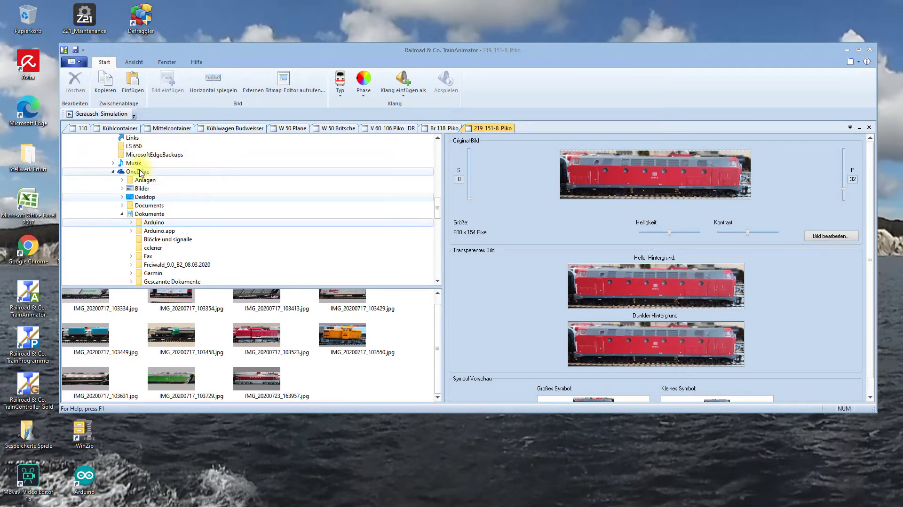
scroll(135, 158, "up", 2)
scroll(147, 172, "up", 2)
scroll(147, 172, "up", 2)
scroll(147, 171, "up", 4)
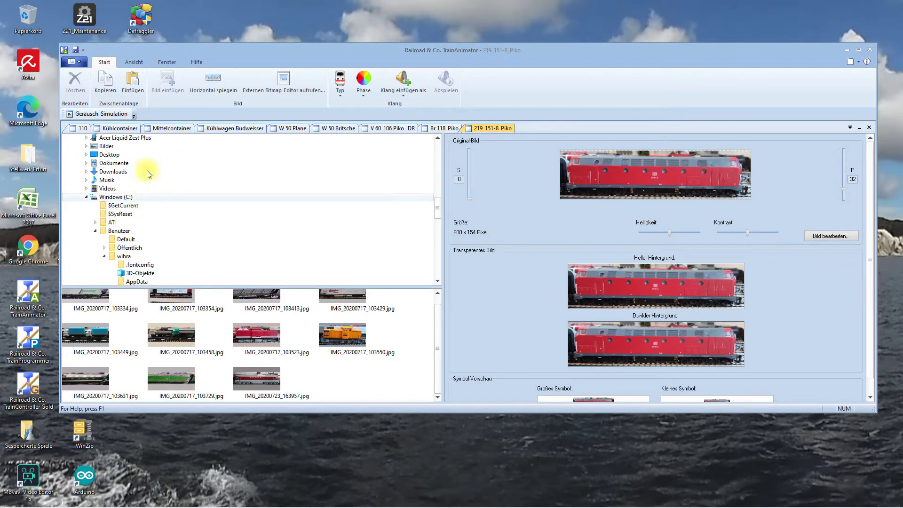
left_click(108, 155)
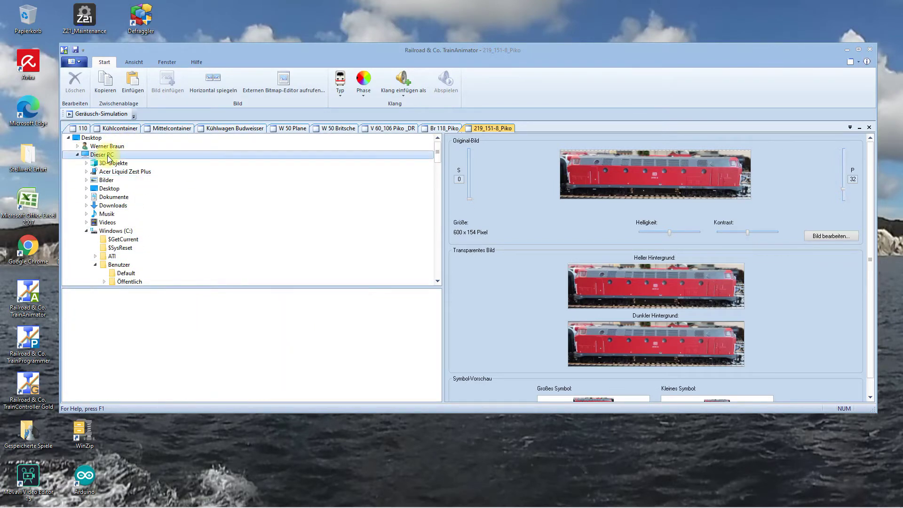
double_click(116, 198)
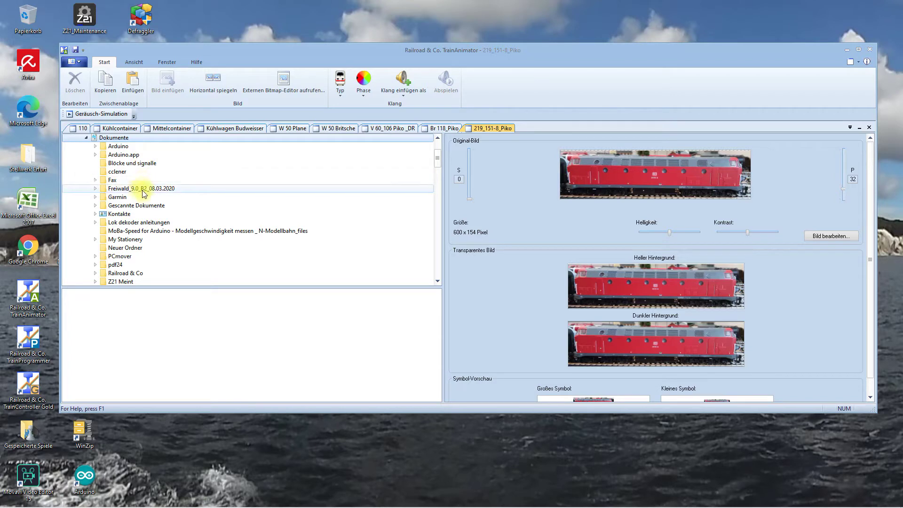
Browse through Railroad & Co and TrainAnimator to the ESU BILDER folder and select IMG_20200723_163957.jpg
scroll(145, 213, "down", 1)
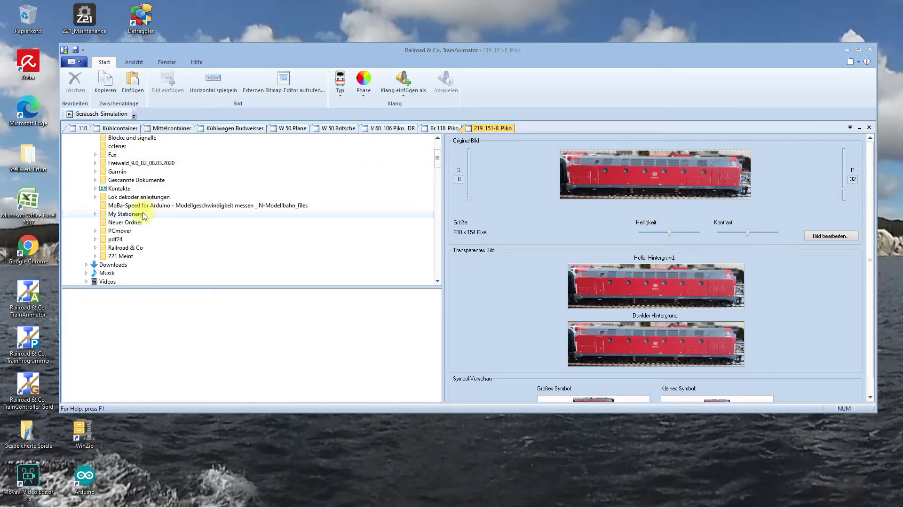
double_click(137, 248)
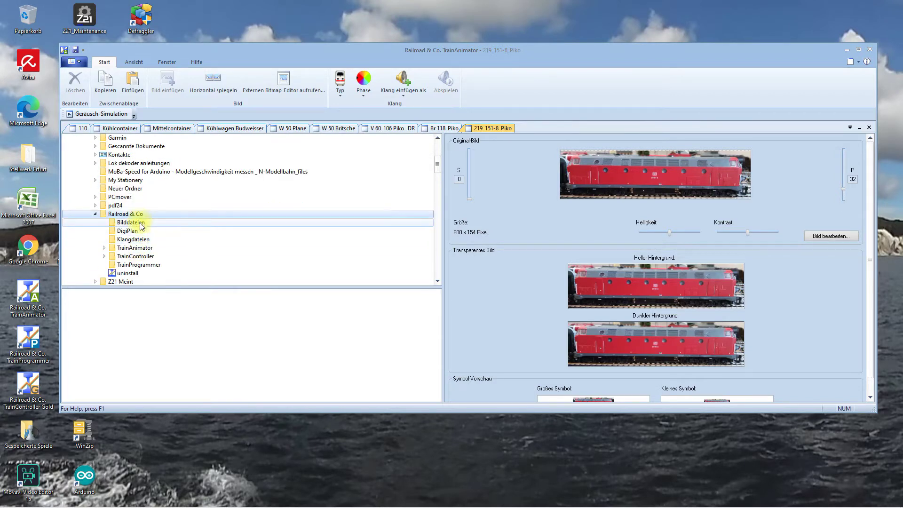
double_click(135, 249)
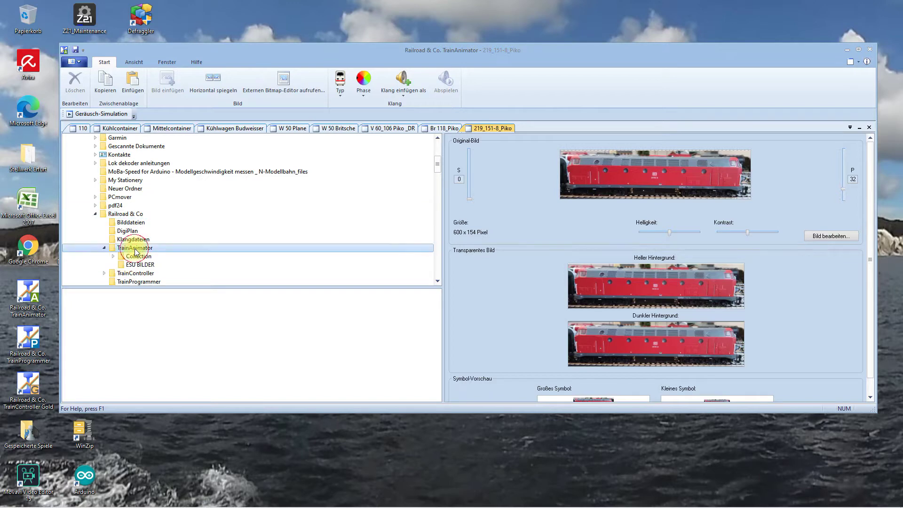
left_click(145, 265)
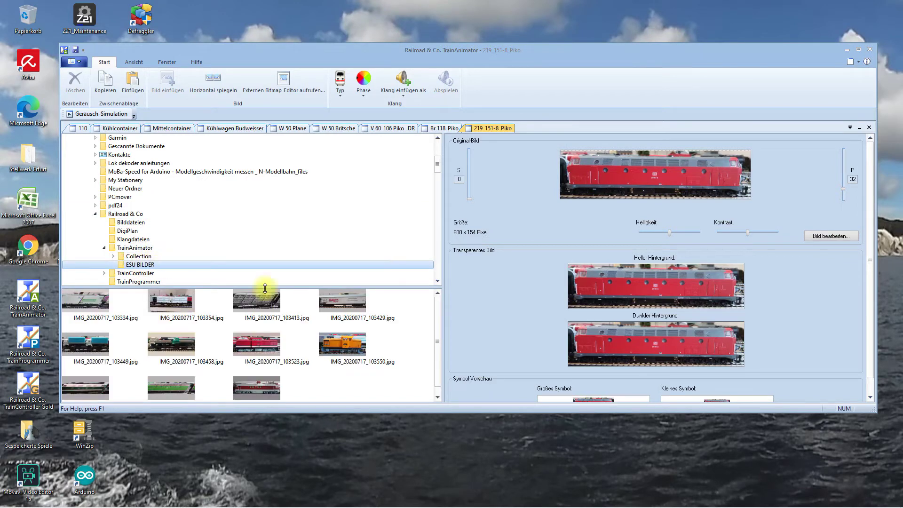
left_click(268, 388)
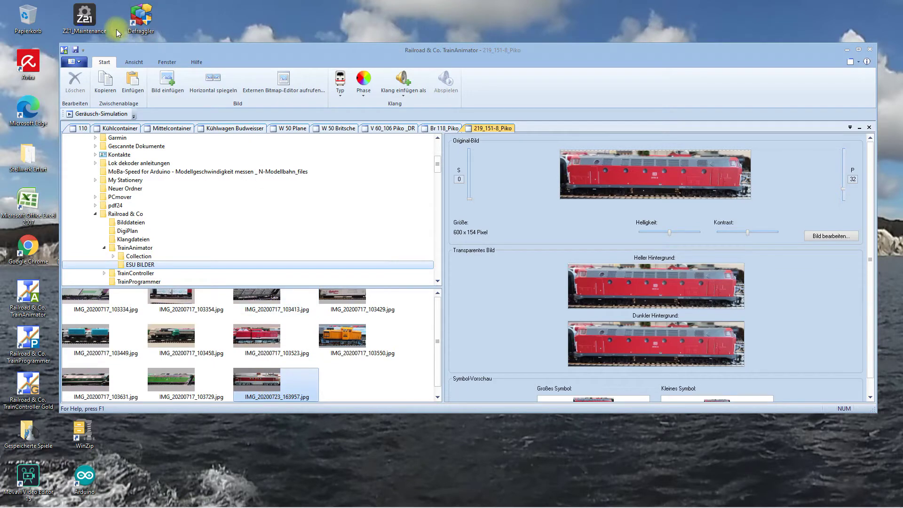
Create a new TrainAnimator file and insert IMG_20200723_163957.jpg from ESU BILDER as its original picture
left_click(81, 63)
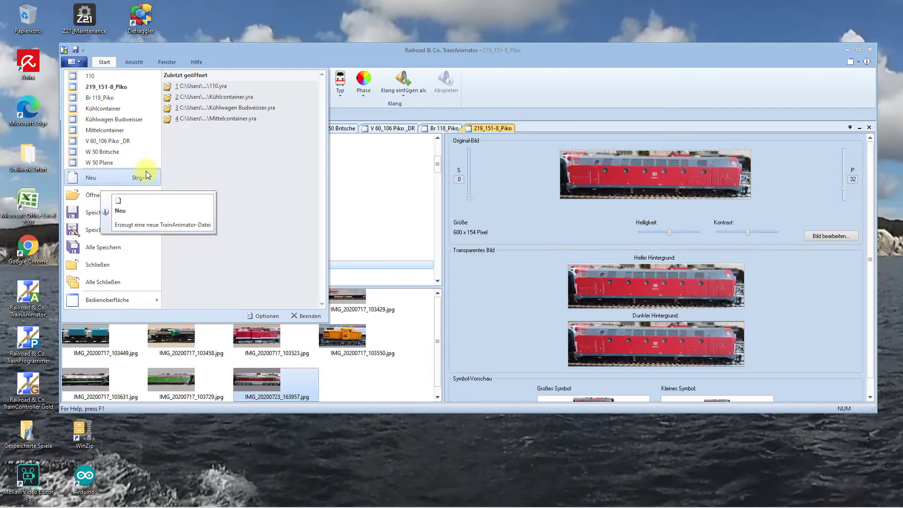
left_click(117, 178)
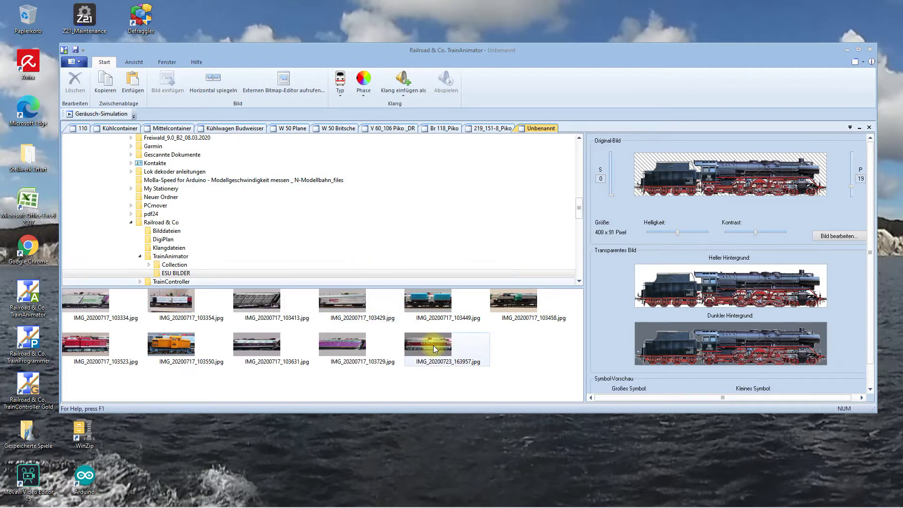
left_click_drag(434, 344, 737, 170)
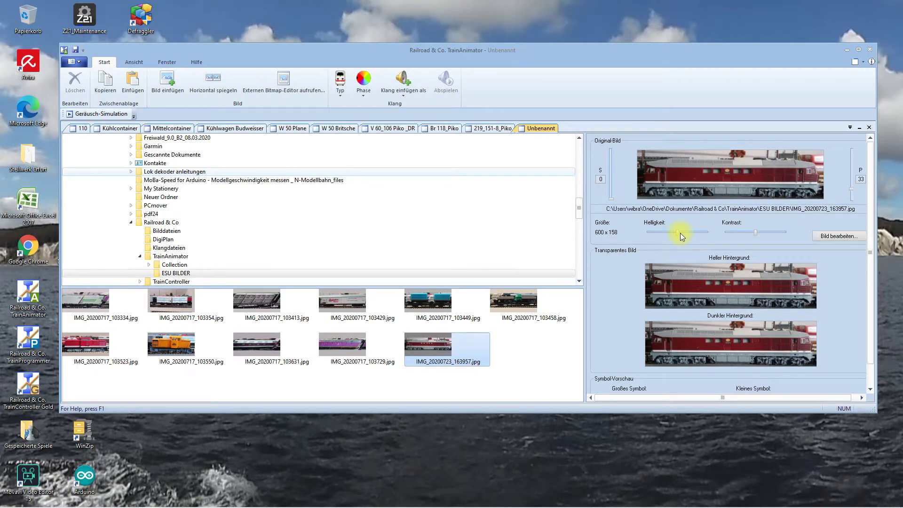
Raise the contrast and the brightness of the inserted locomotive picture slightly
left_click(758, 231)
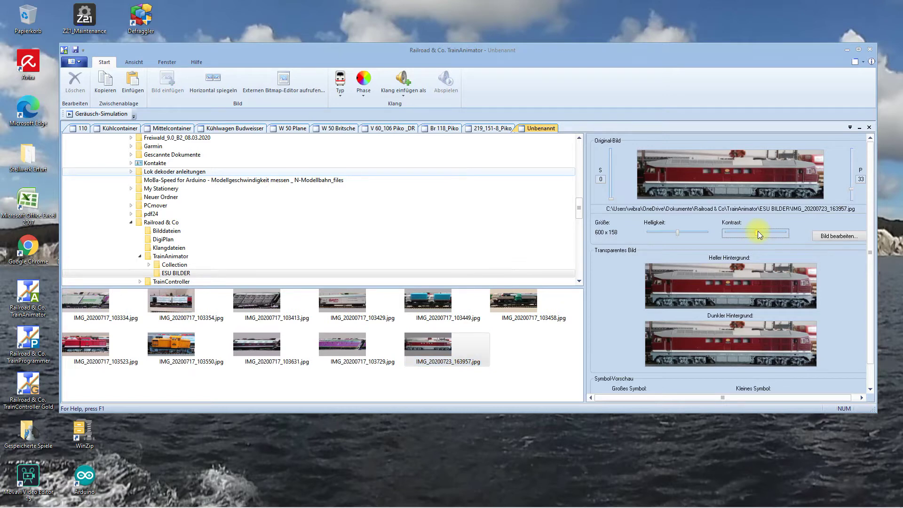
left_click_drag(757, 231, 762, 233)
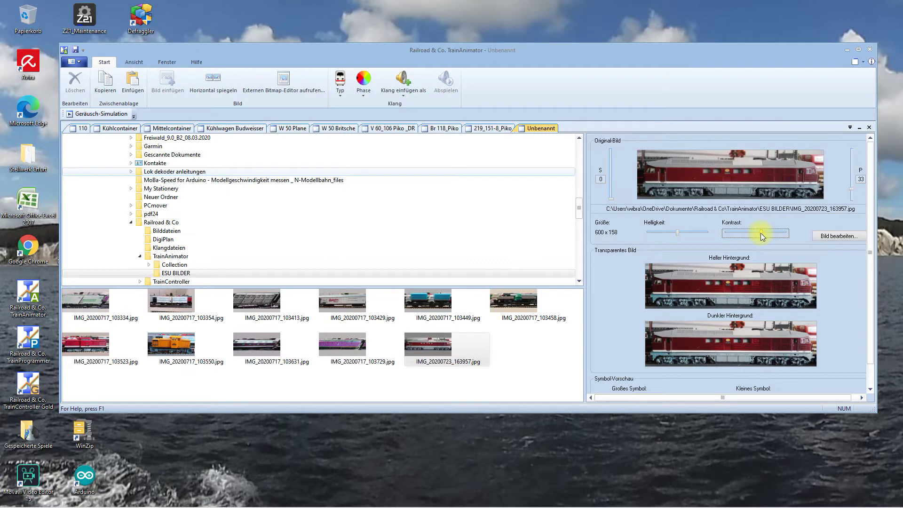
left_click(683, 235)
left_click_drag(678, 233, 680, 234)
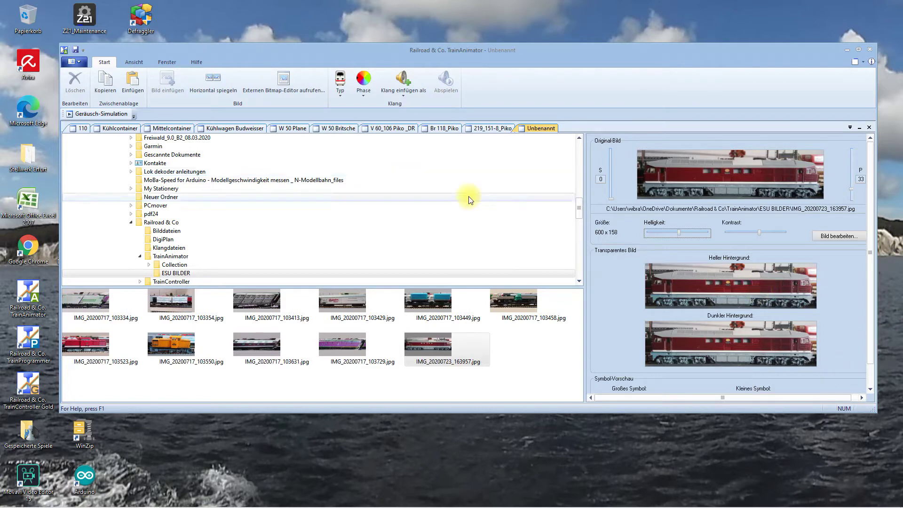
Save the new TrainAnimator file as 130 069_Piko in the ESU BILDER folder
left_click(72, 62)
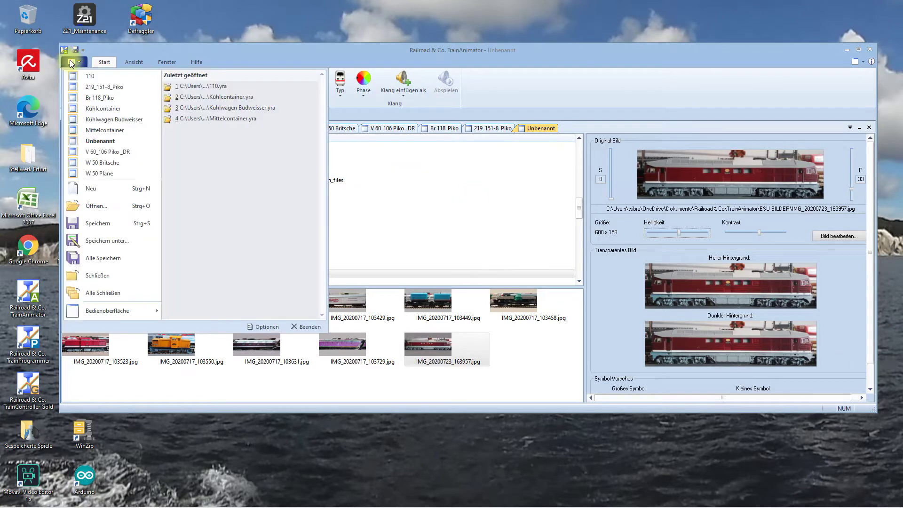
left_click(104, 225)
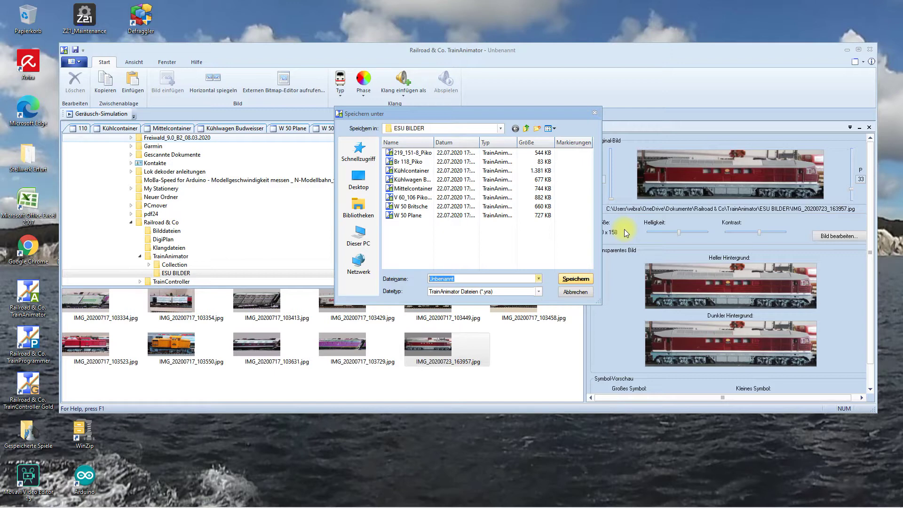
type("130")
type("ko")
left_click(575, 279)
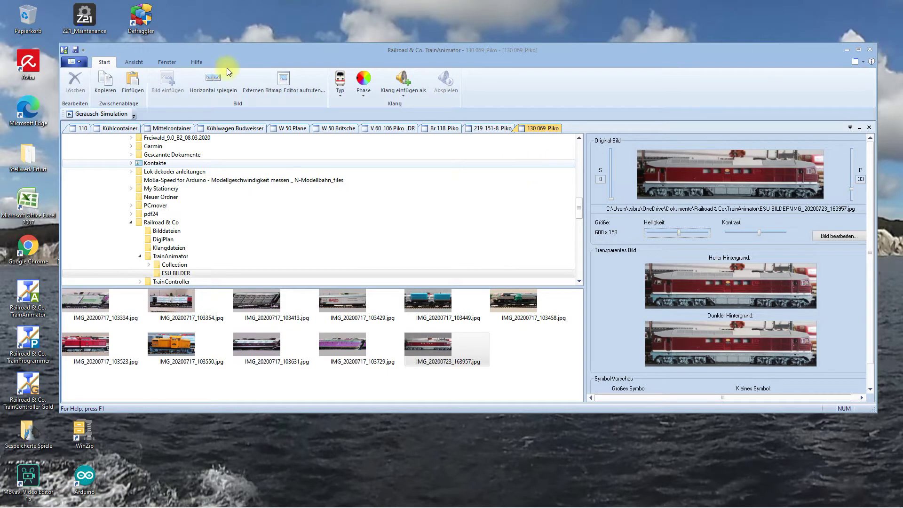
Close both open TrainAnimator windows and switch to TrainController Gold
left_click(69, 58)
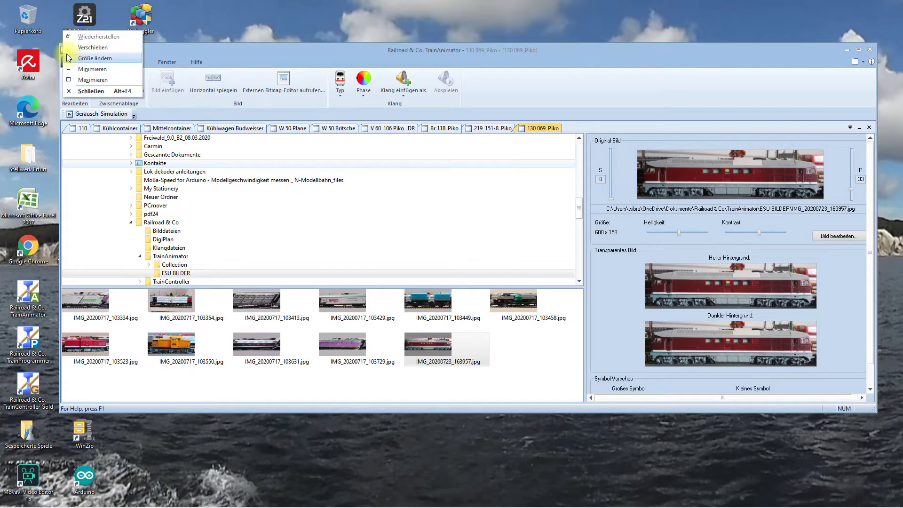
left_click(90, 91)
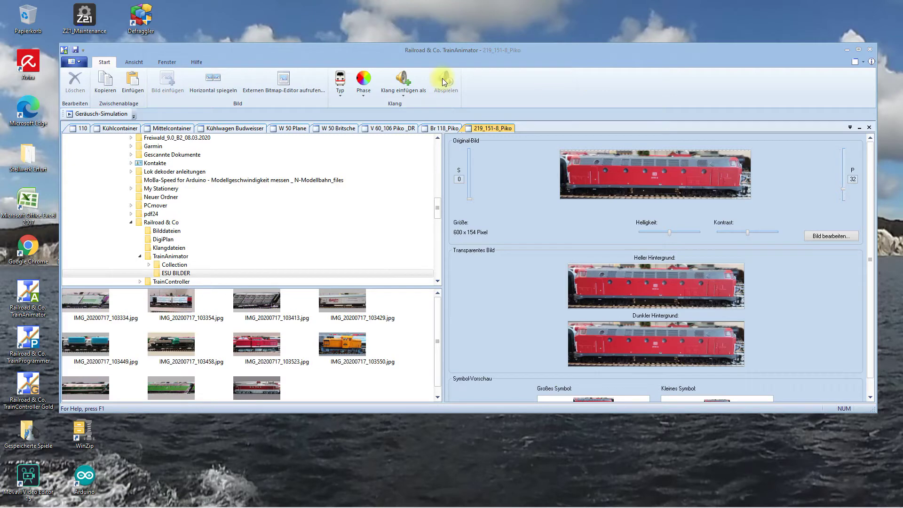
left_click(68, 62)
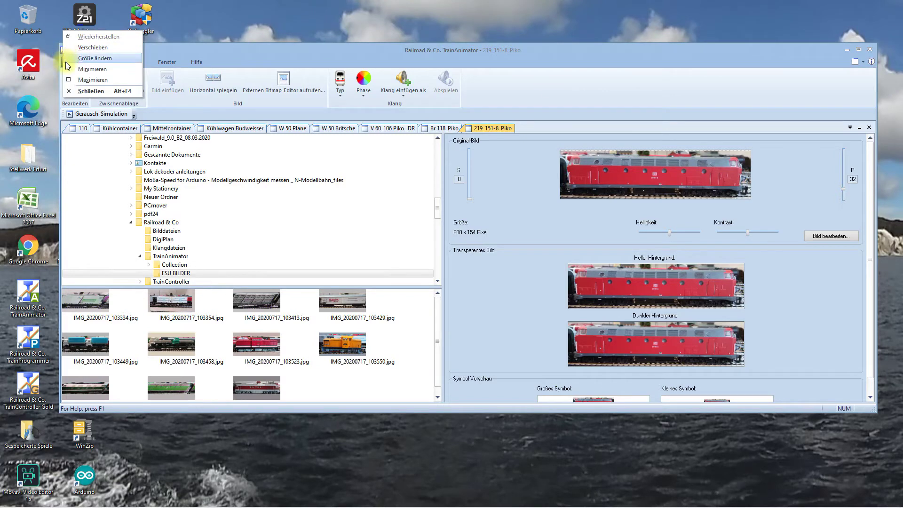
left_click(90, 91)
mouse_move(113, 498)
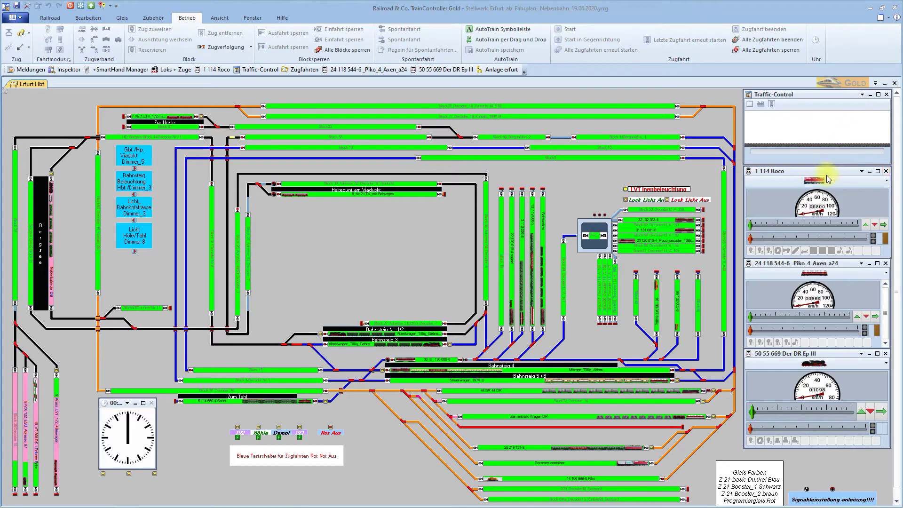
Switch the Erfurt Hbf layout to edit mode and open the Loks + Züge list
mouse_move(814, 184)
left_mouse_down()
mouse_move(698, 193)
mouse_move(673, 177)
mouse_move(647, 178)
mouse_move(809, 185)
left_mouse_up()
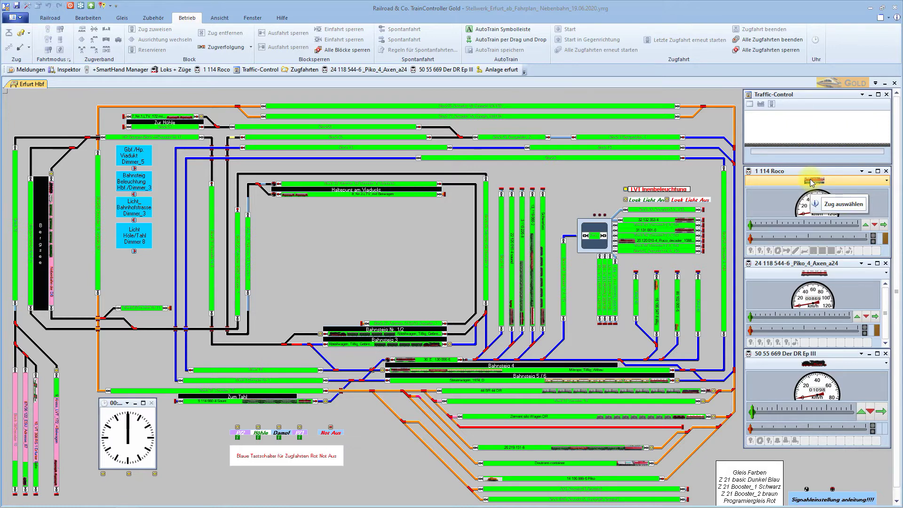
left_click_drag(811, 181, 139, 74)
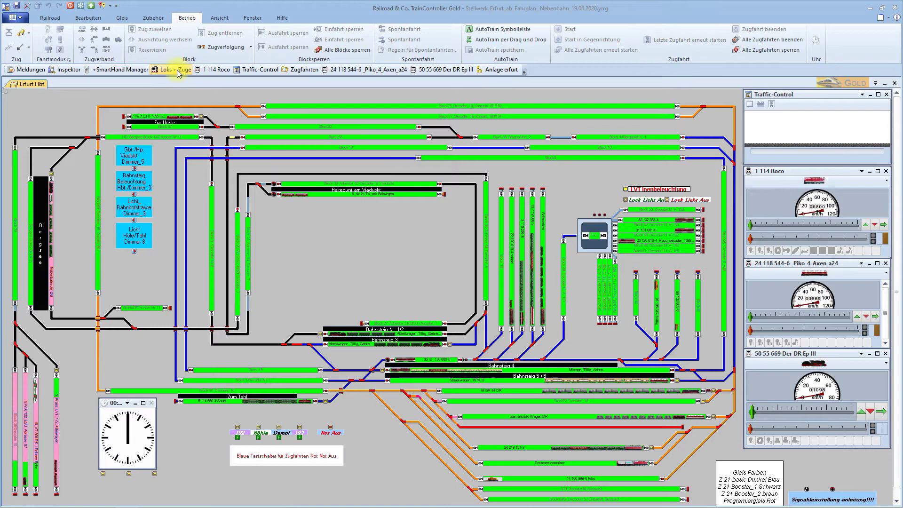
left_click(26, 7)
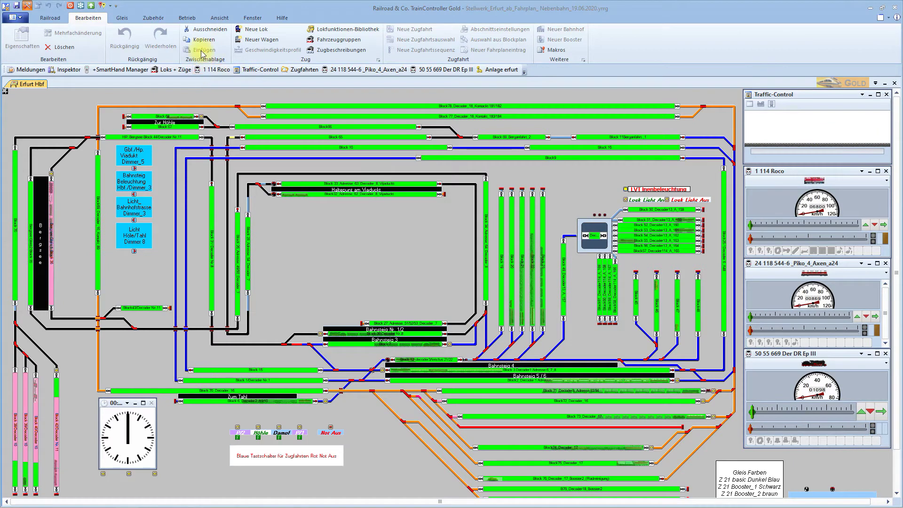
left_click(175, 69)
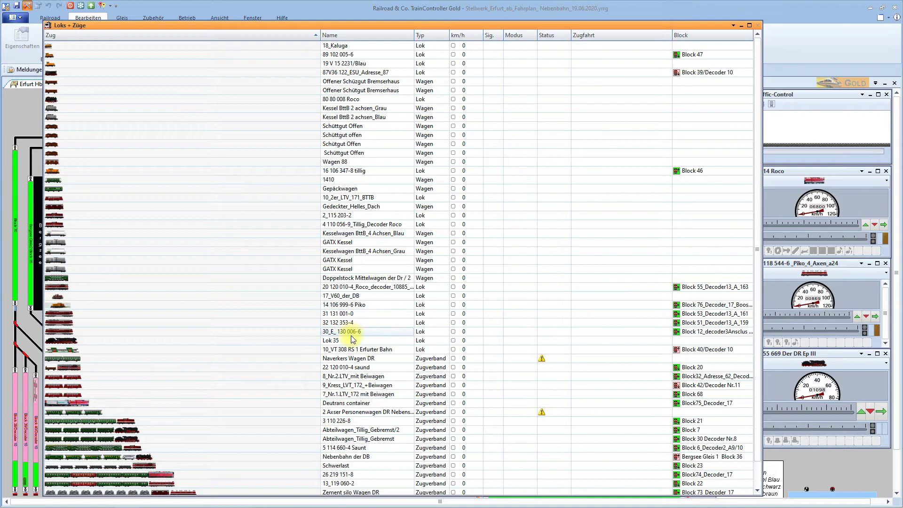
Open the general properties of locomotive 29 130 069-9 in the Mitropa_Tillig_Altbau train
mouse_move(352, 338)
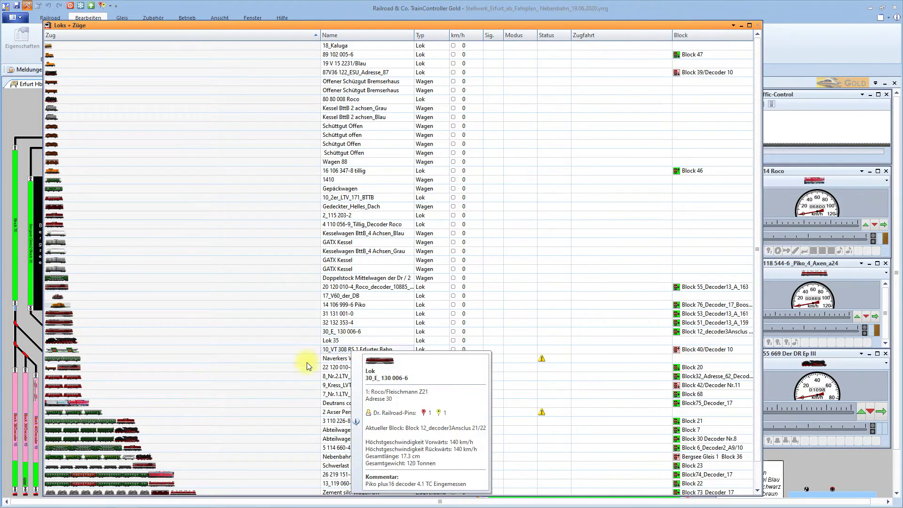
scroll(182, 452, "down", 1)
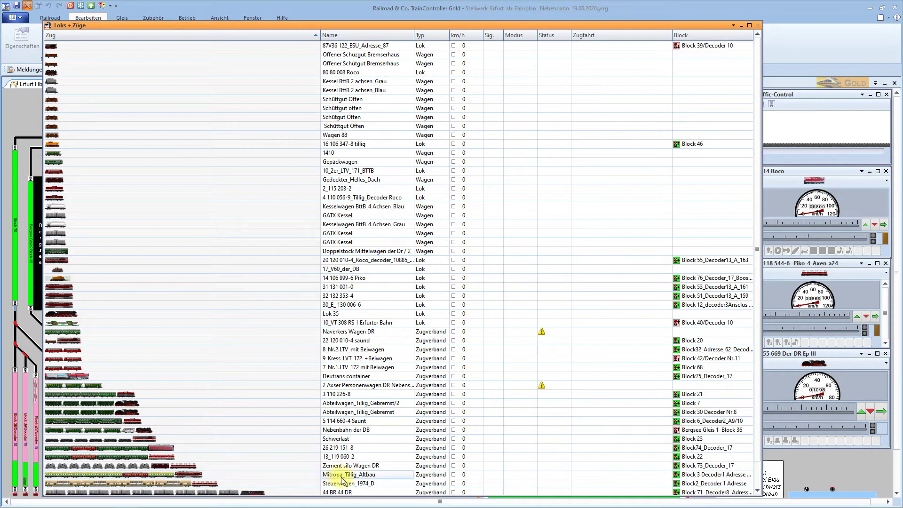
mouse_move(342, 481)
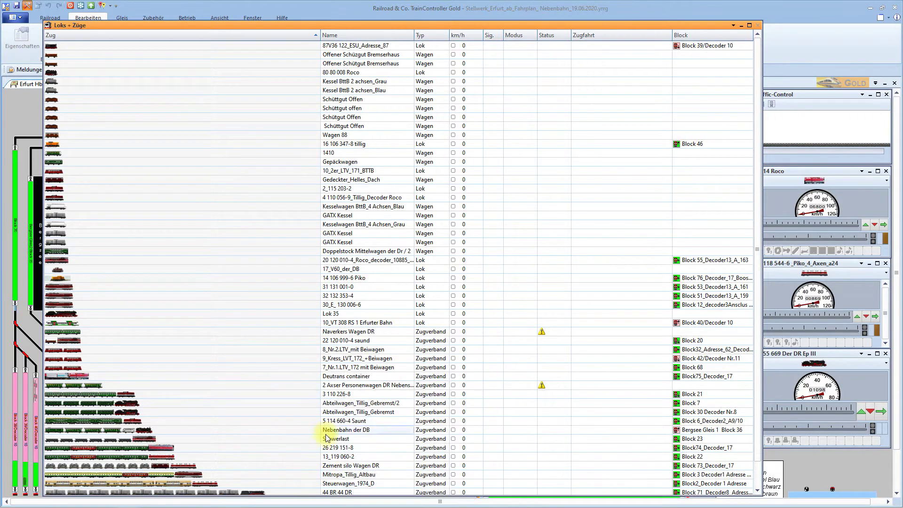
mouse_move(291, 441)
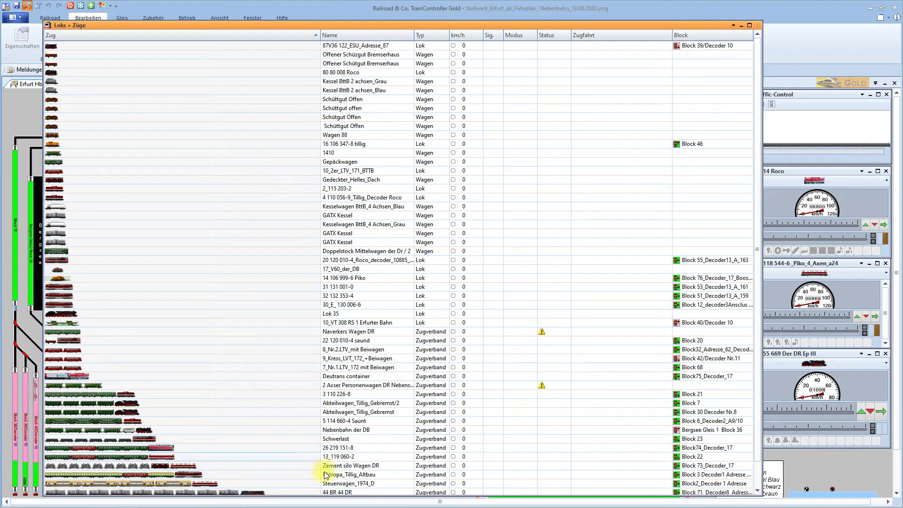
left_click(195, 475)
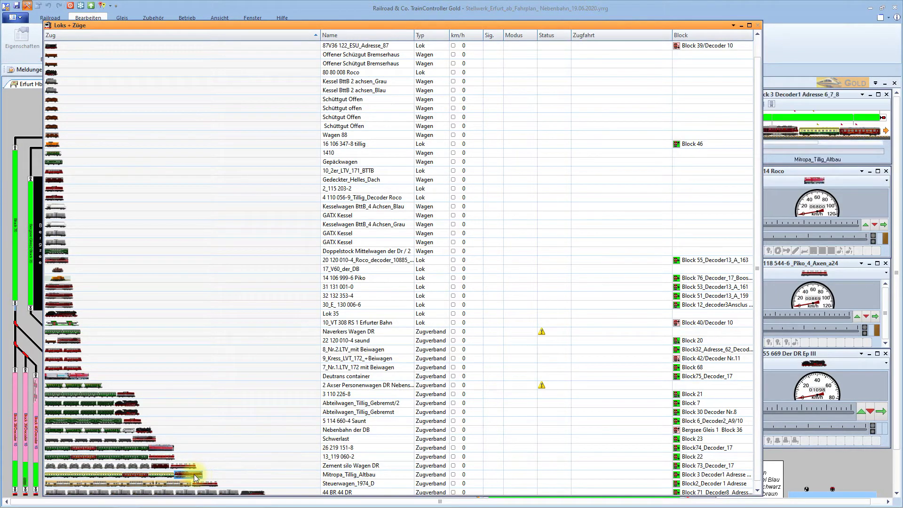
right_click(193, 475)
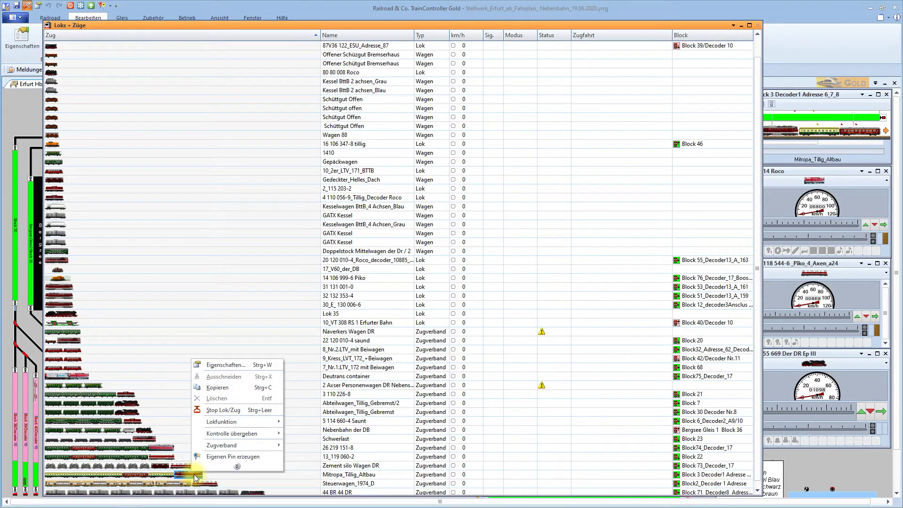
left_click(255, 366)
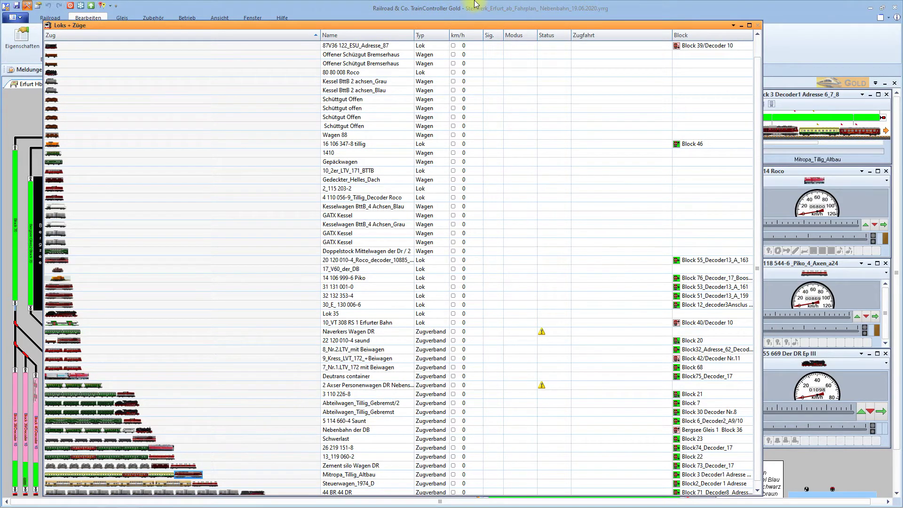
left_click(393, 182)
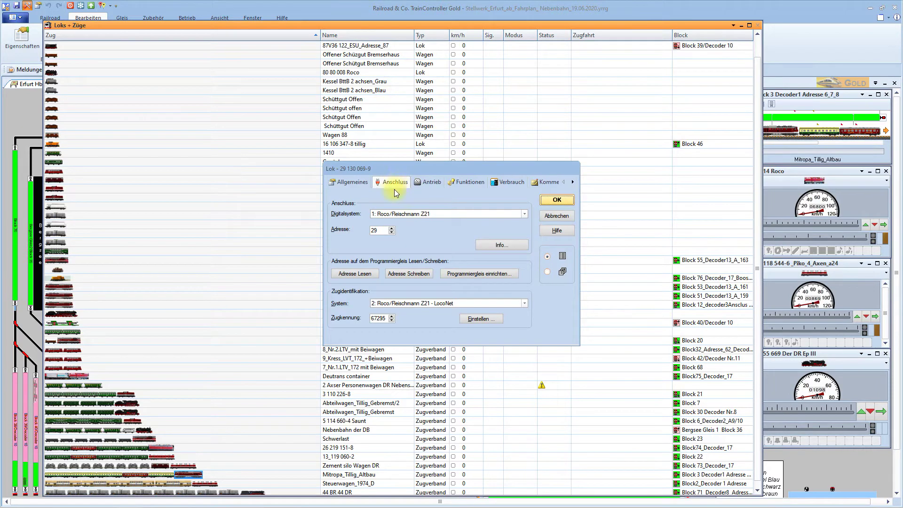
left_click(351, 182)
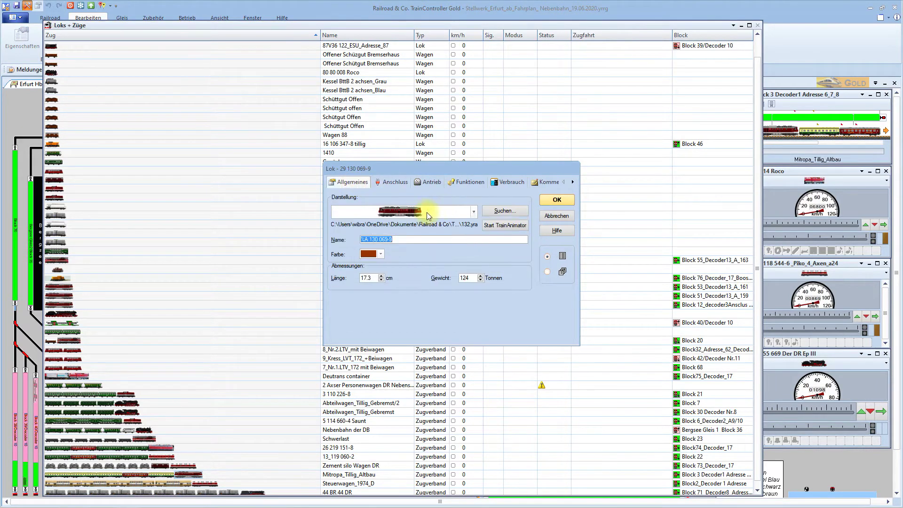
Assign the 130 069_Piko picture from the ESU BILDER folder to the locomotive and confirm its properties
left_click(474, 212)
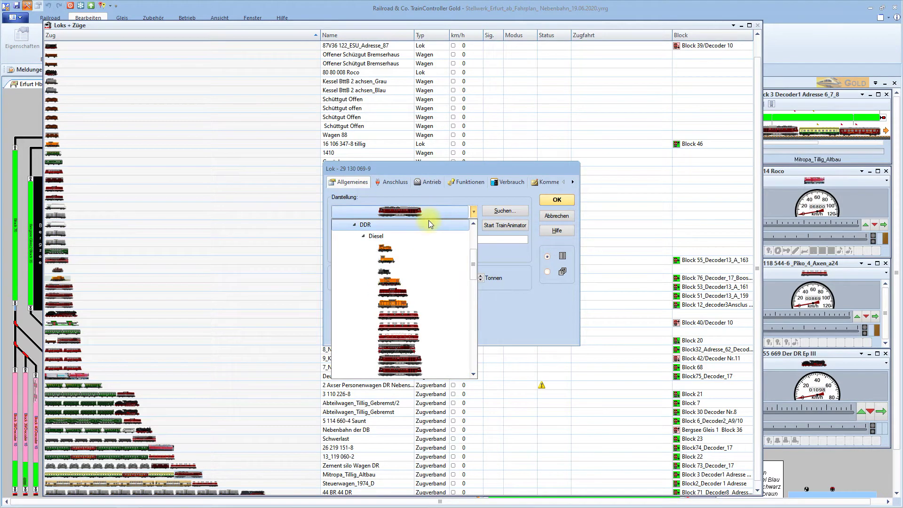
scroll(425, 235, "down", 5)
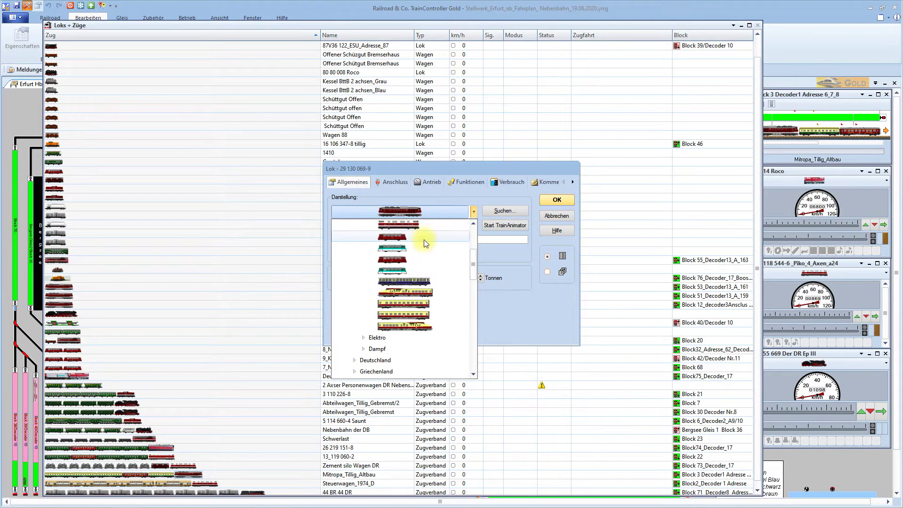
scroll(425, 241, "down", 8)
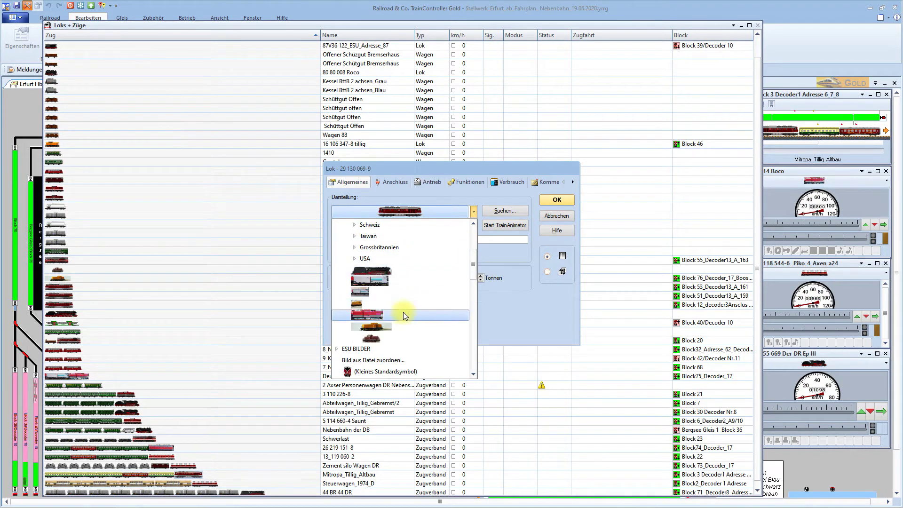
left_click(352, 350)
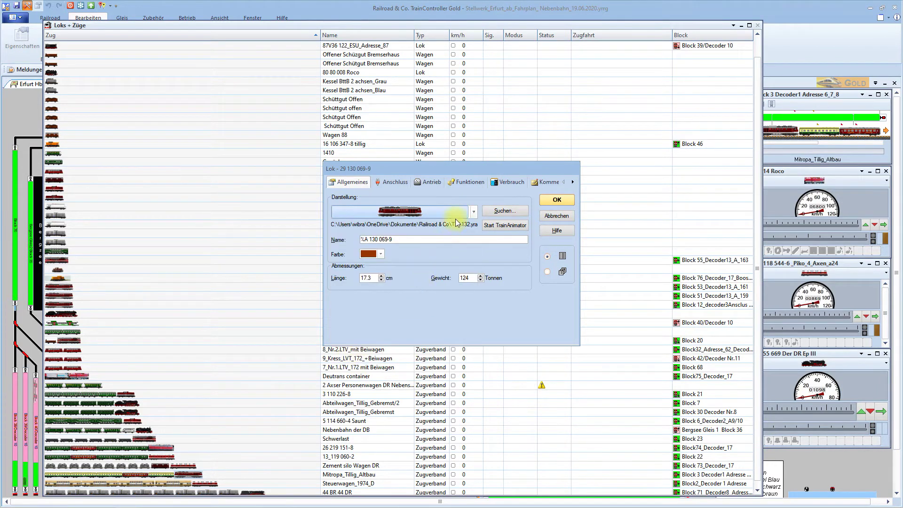
left_click(474, 211)
scroll(436, 294, "up", 5)
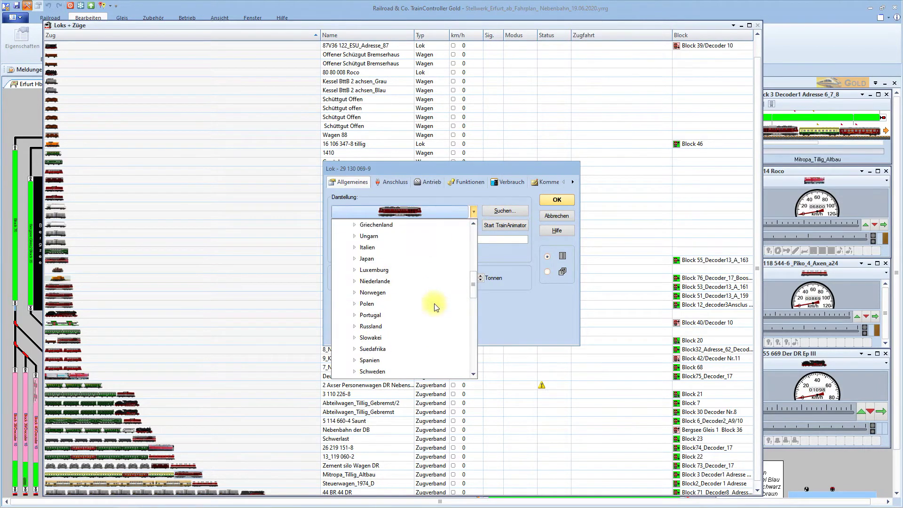
scroll(434, 304, "down", 6)
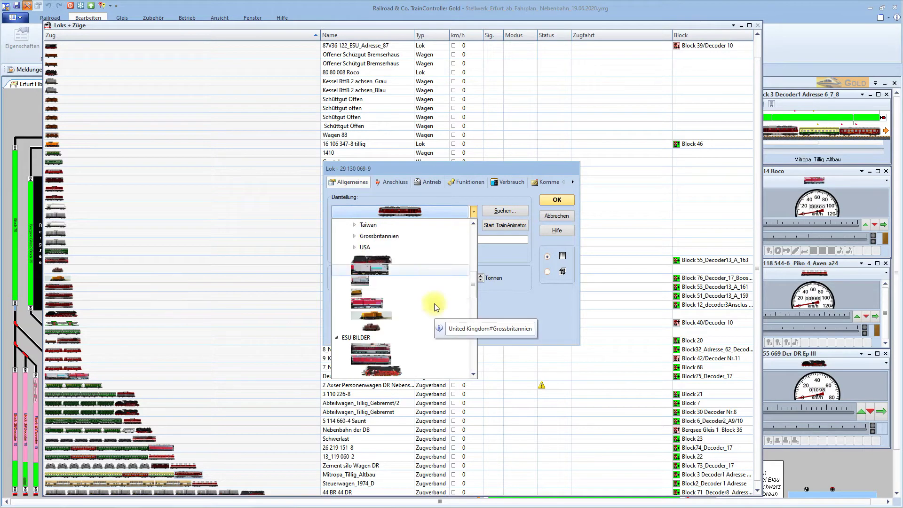
scroll(393, 334, "down", 2)
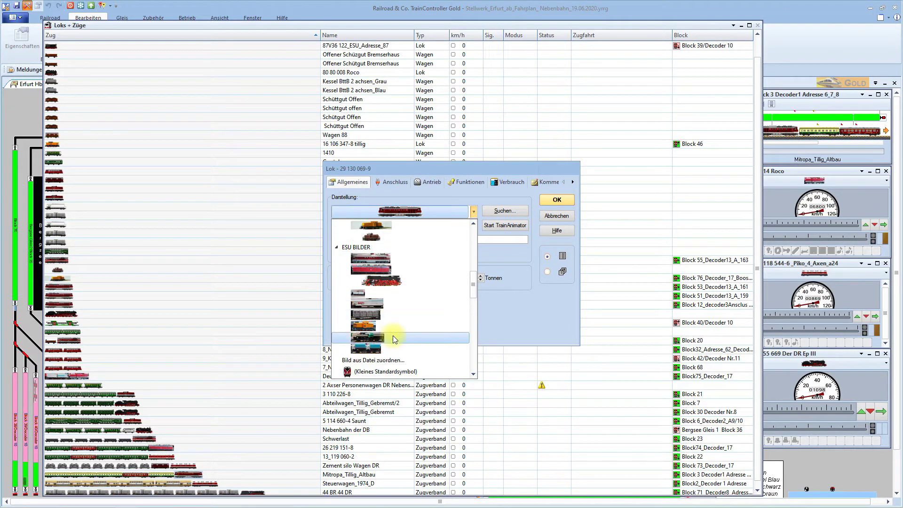
left_click(375, 256)
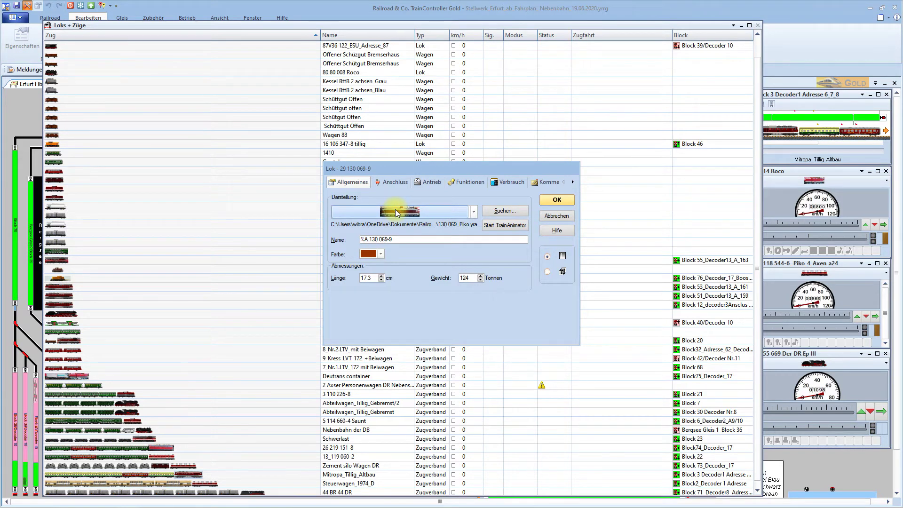
left_click(567, 200)
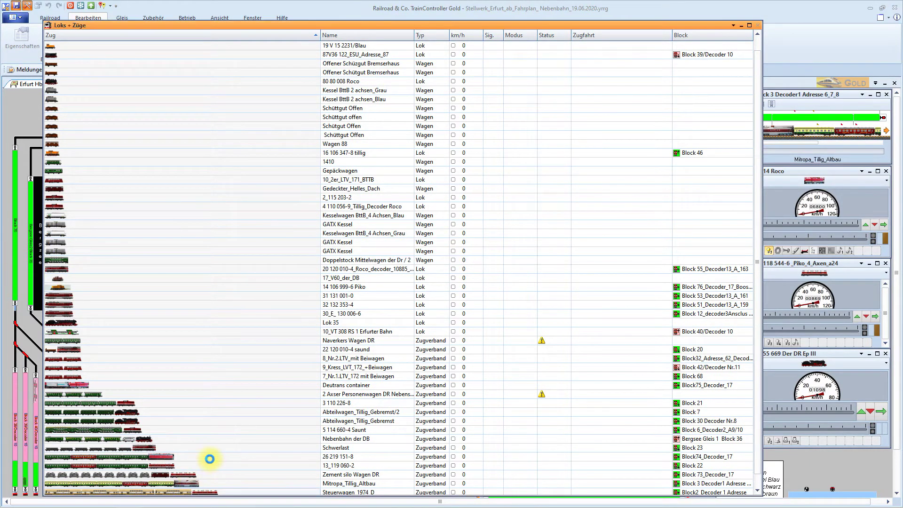
Close the Loks + Züge list, then save the layout and leave edit mode
scroll(212, 479, "down", 1)
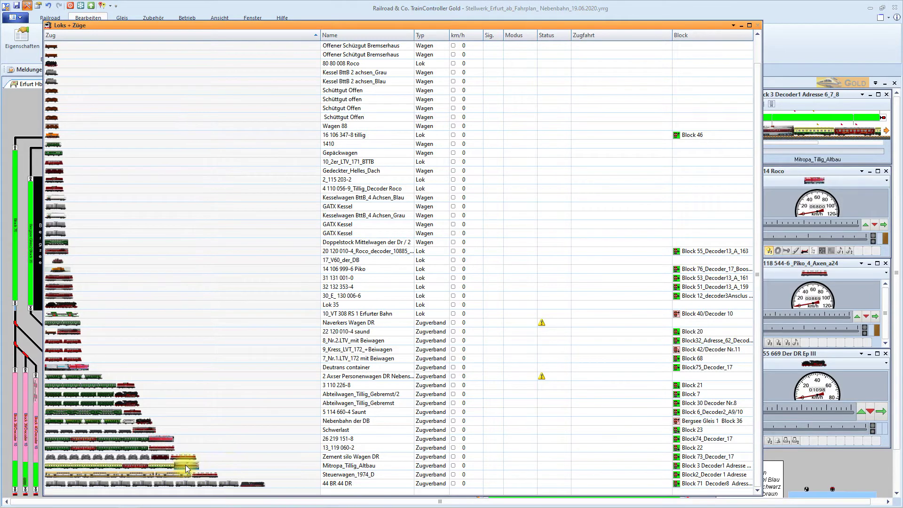
left_click(237, 421)
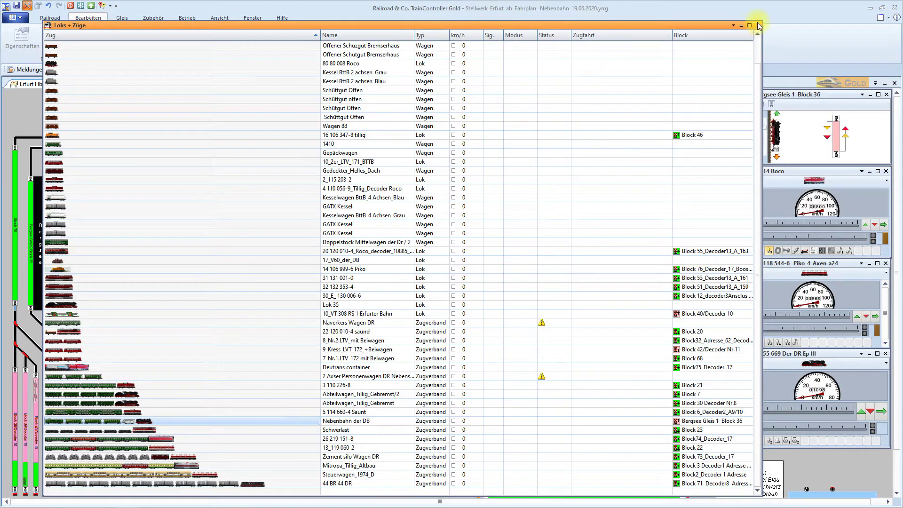
left_click(741, 28)
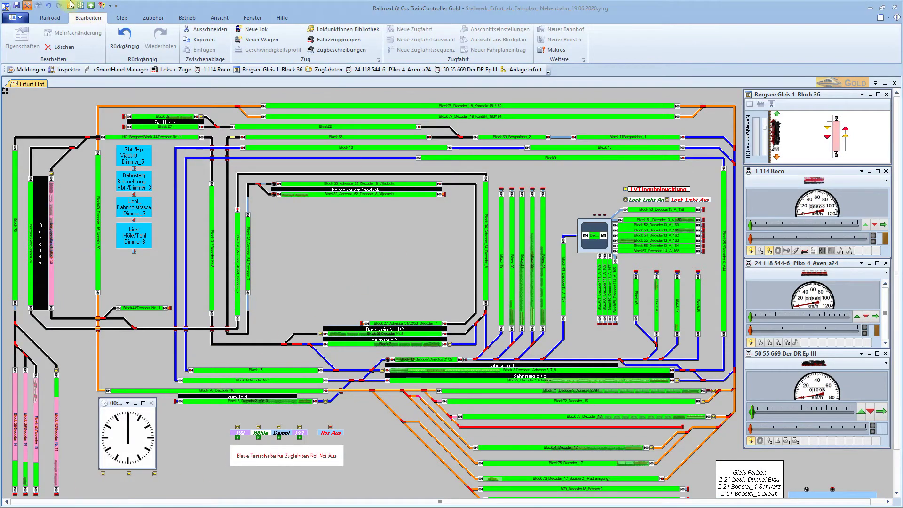
left_click(19, 6)
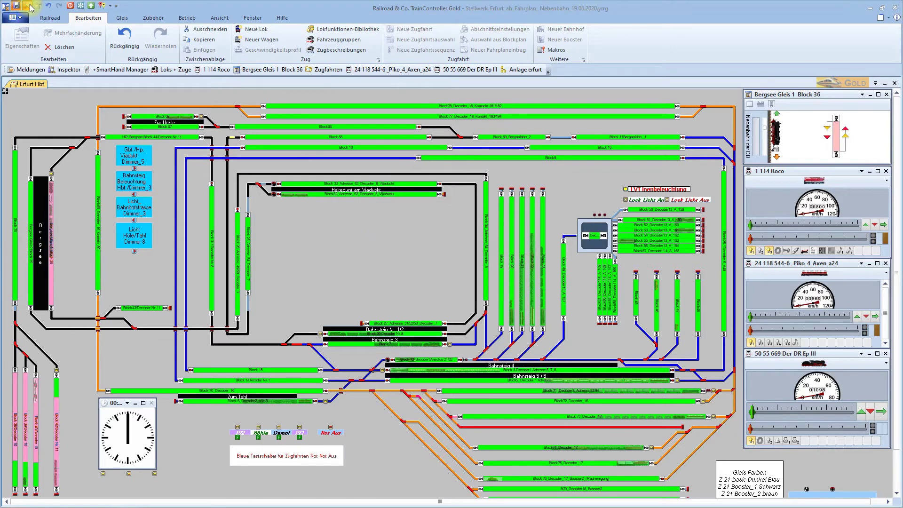
left_click(29, 7)
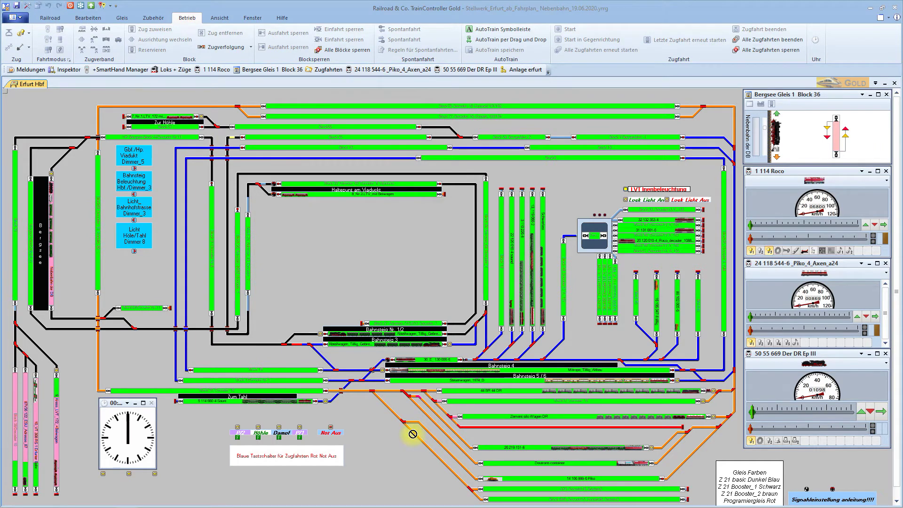
Move locomotive 30_E_130 006-6 from Block 12 to Block 19 at Bahnsteig 4
left_click(400, 372)
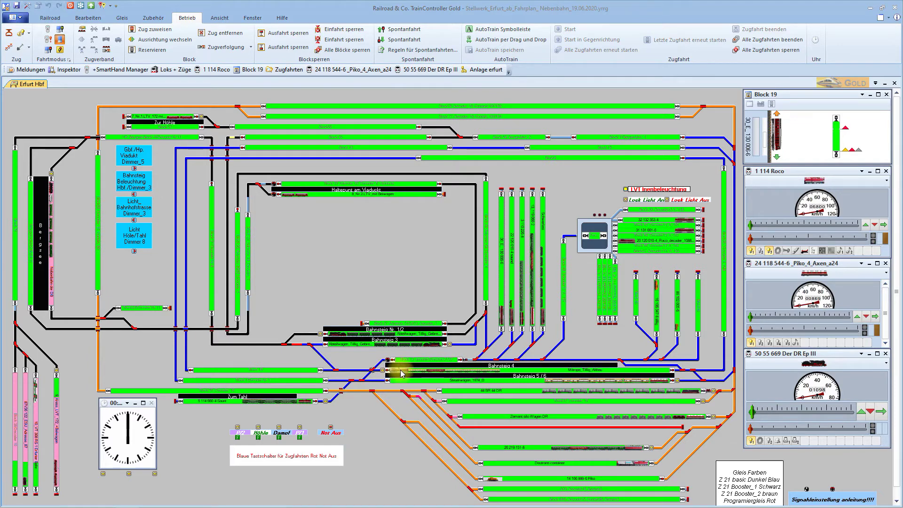
mouse_move(402, 374)
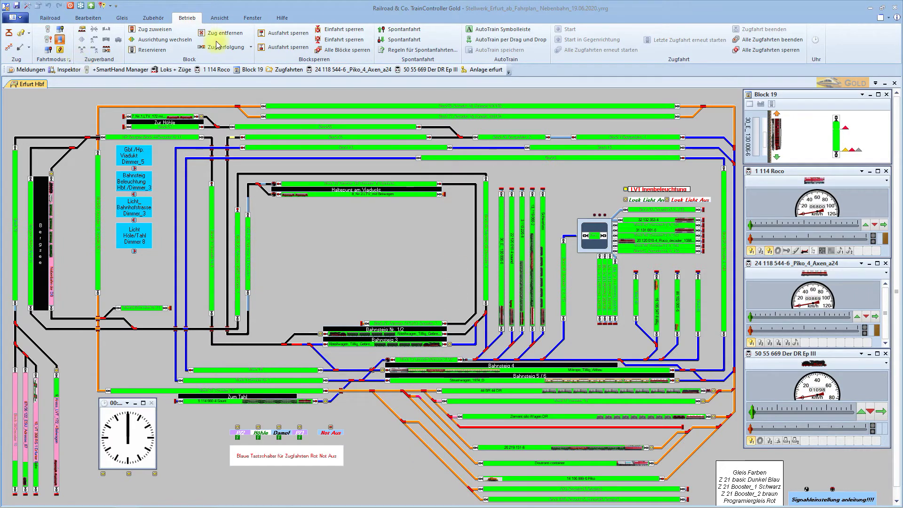
Run the Dr. Railroad check on the Erfurt Hbf layout
left_click(88, 18)
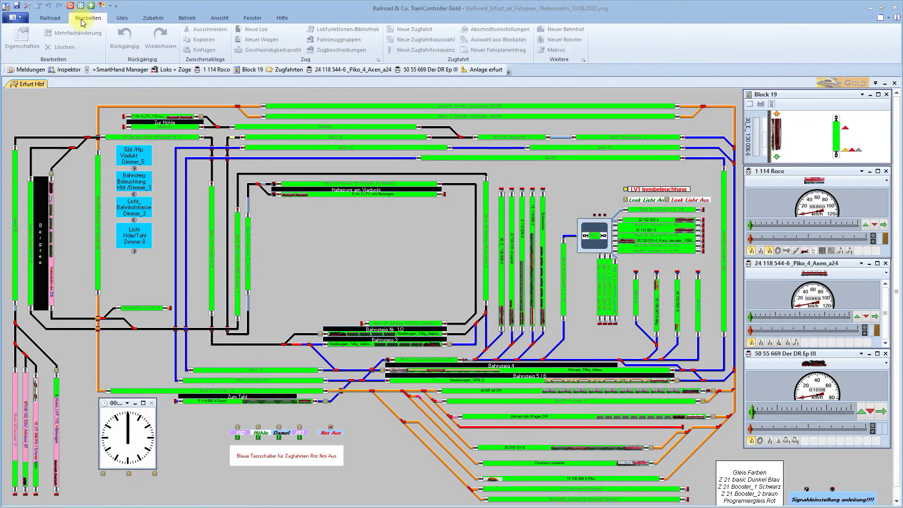
left_click(67, 22)
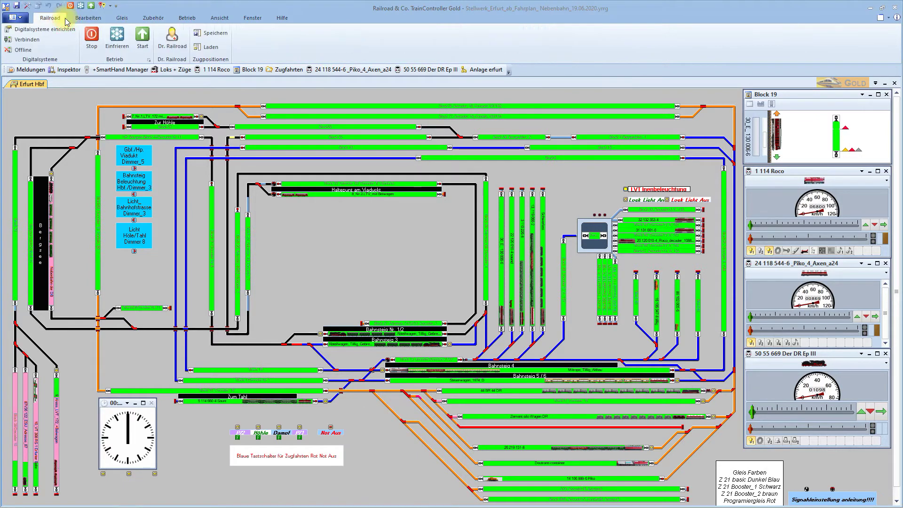
left_click(173, 42)
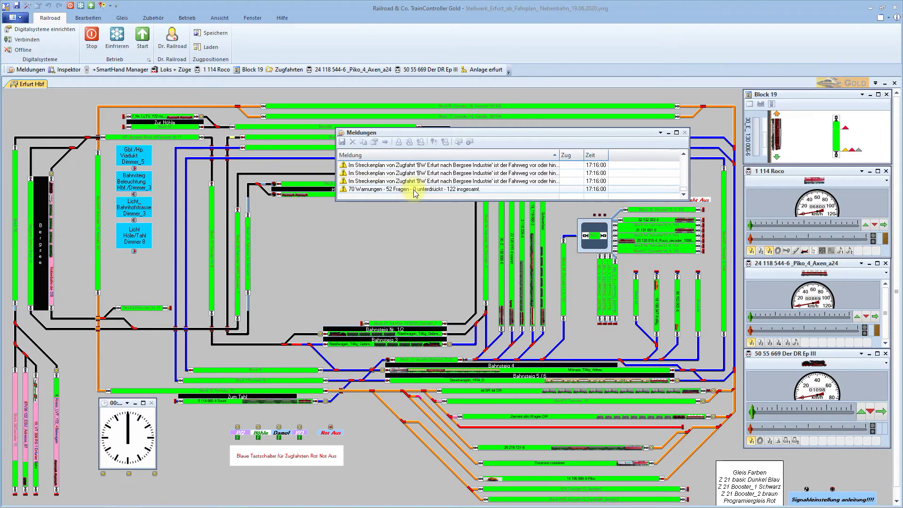
Review the listed check messages, clear the whole Meldungen list and close its window
left_click(389, 190)
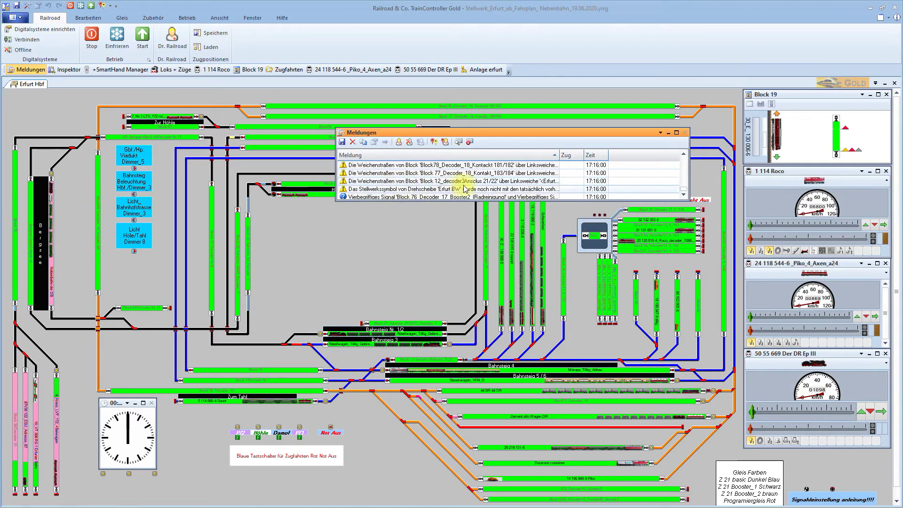
scroll(399, 188, "up", 10)
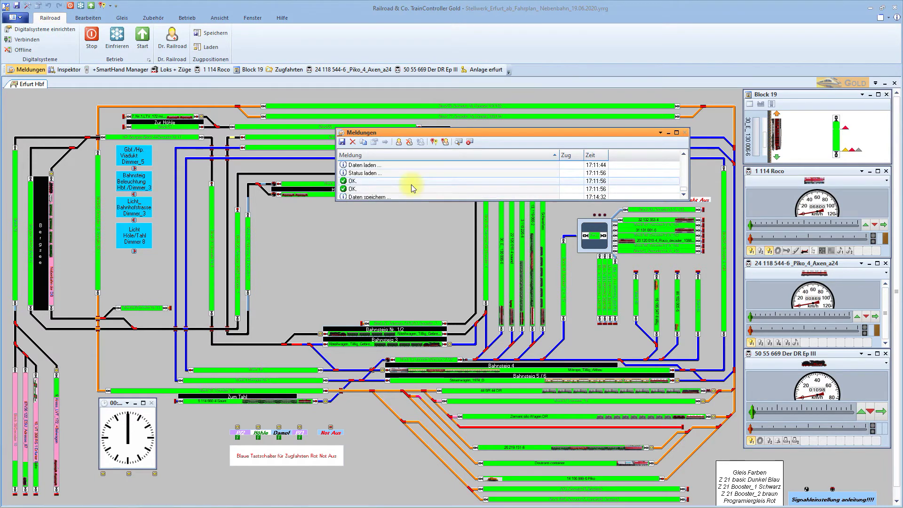
left_click(354, 142)
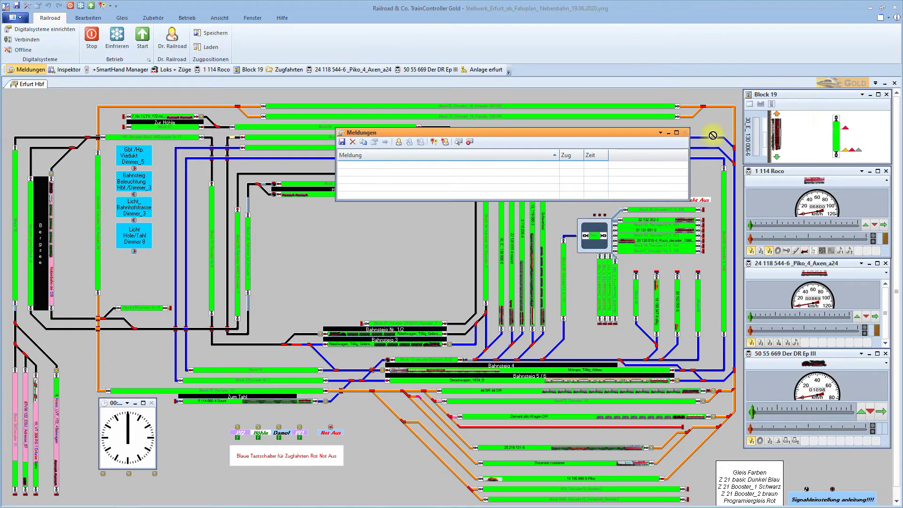
left_click(669, 133)
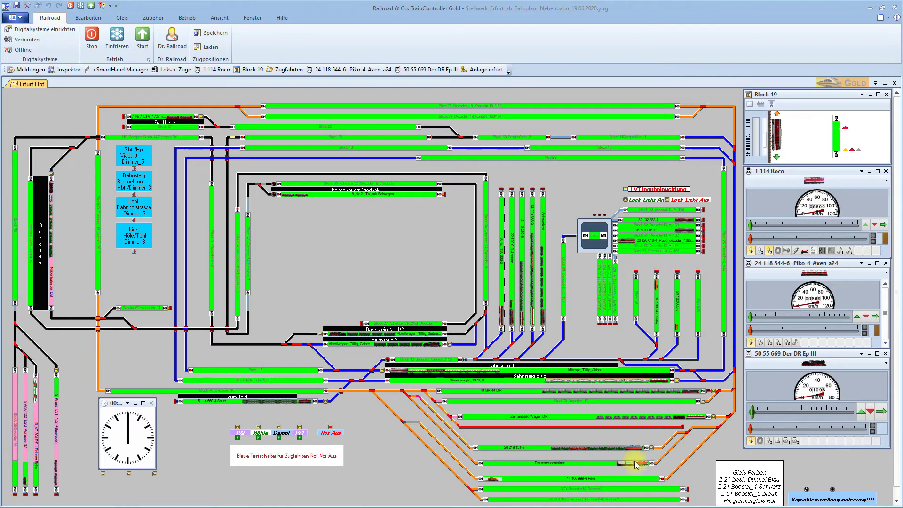
mouse_move(636, 466)
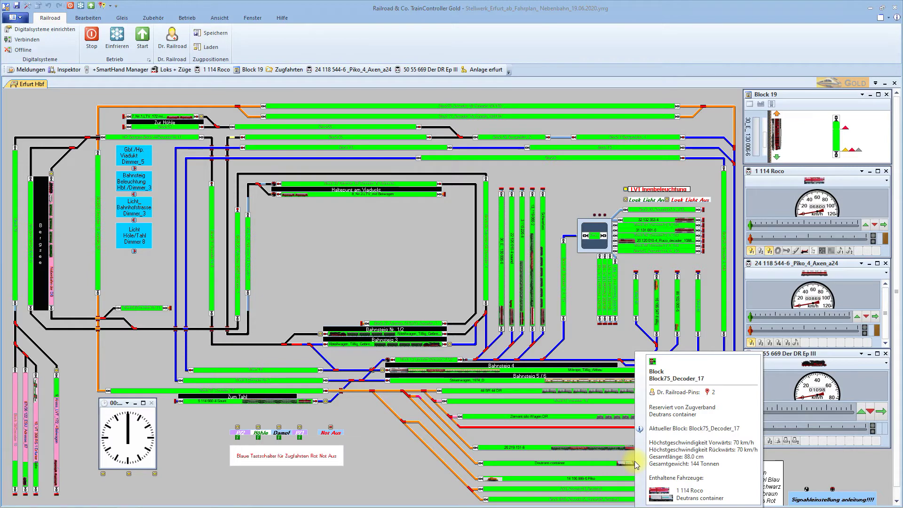
left_click_drag(636, 464, 682, 159)
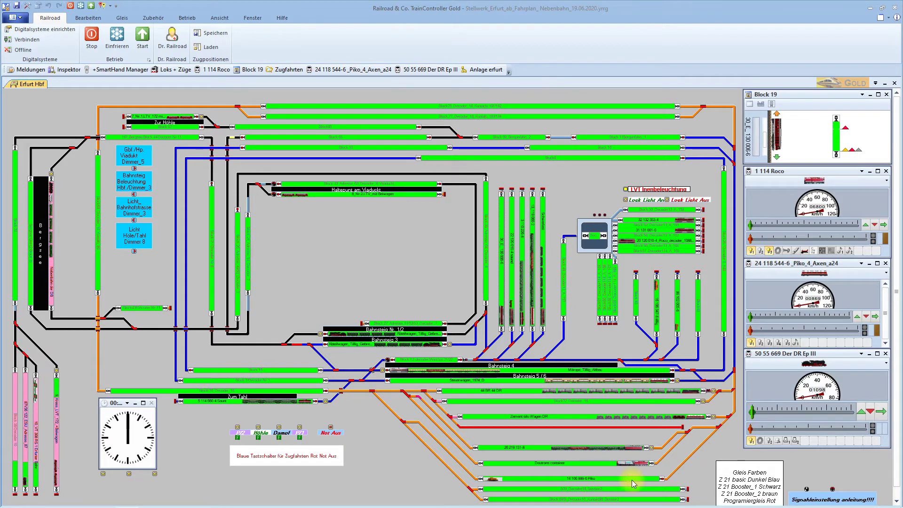
mouse_move(632, 480)
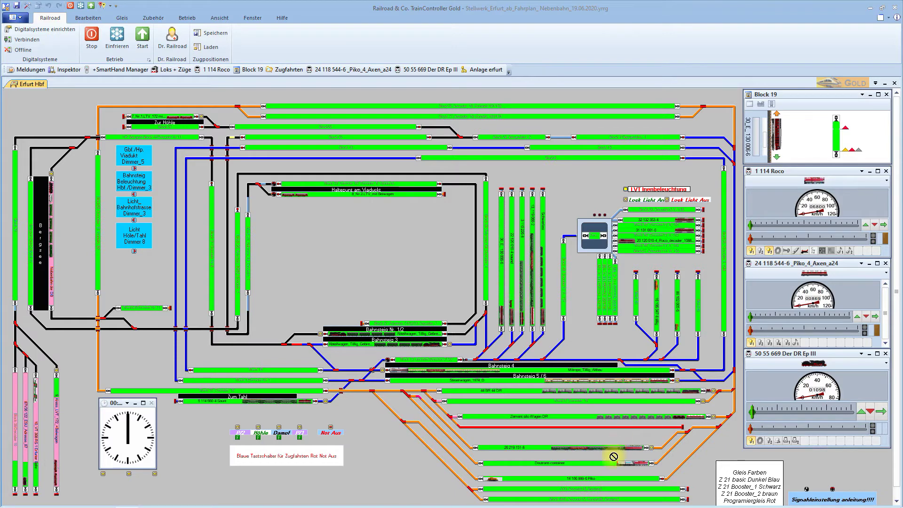
Open the Zugverband composition of the Deutrans container train standing in Block75_Decoder_17
left_click(643, 464)
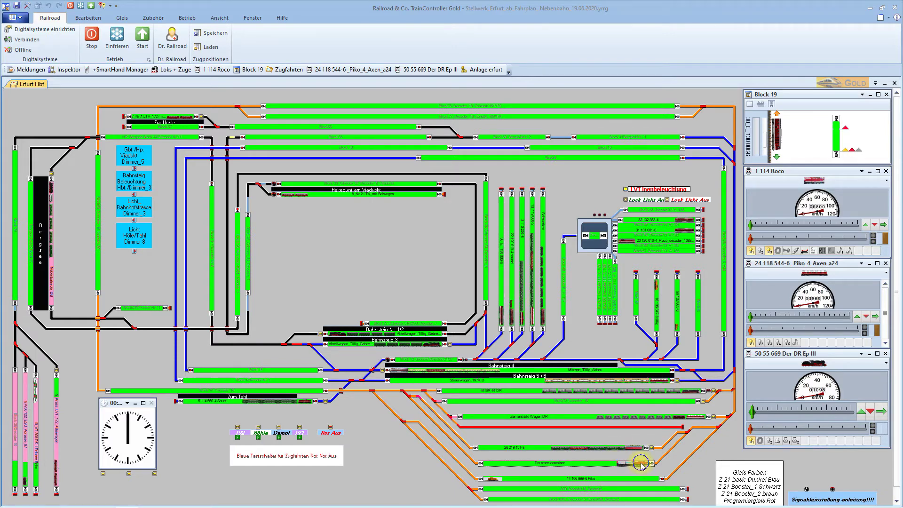
right_click(642, 465)
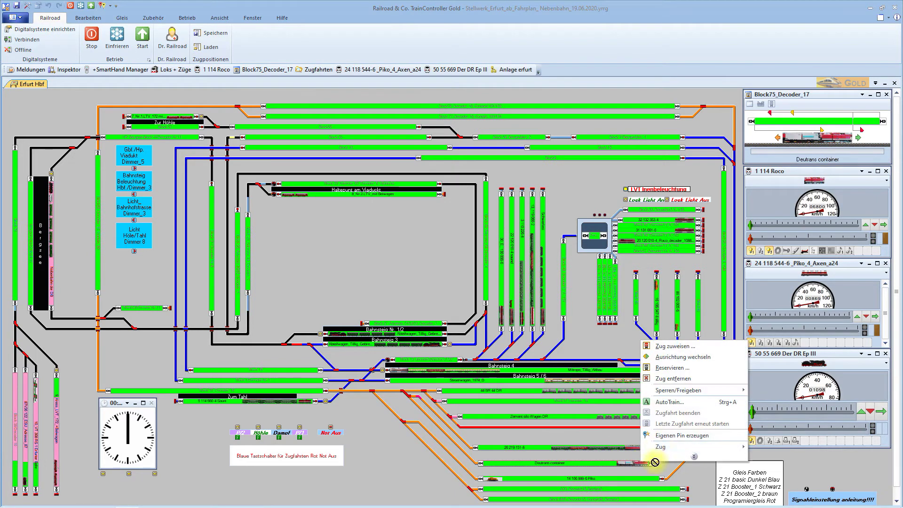
mouse_move(664, 447)
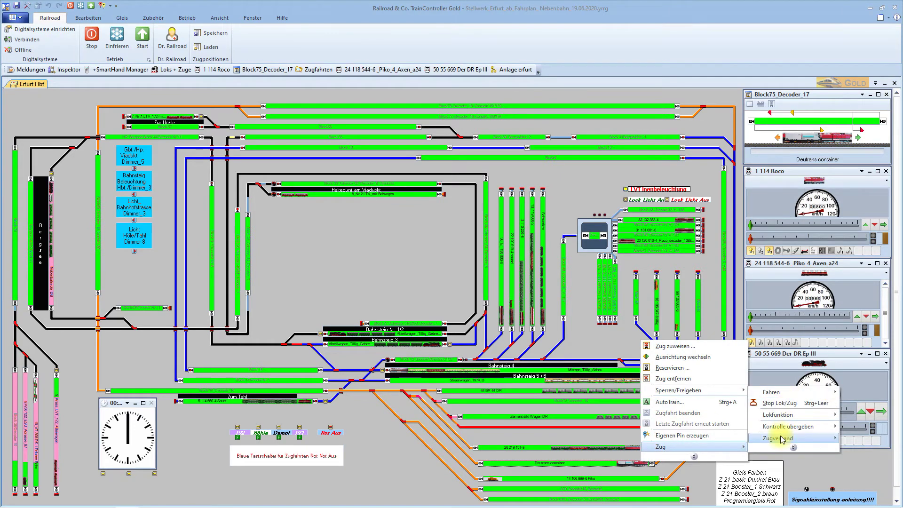
mouse_move(782, 442)
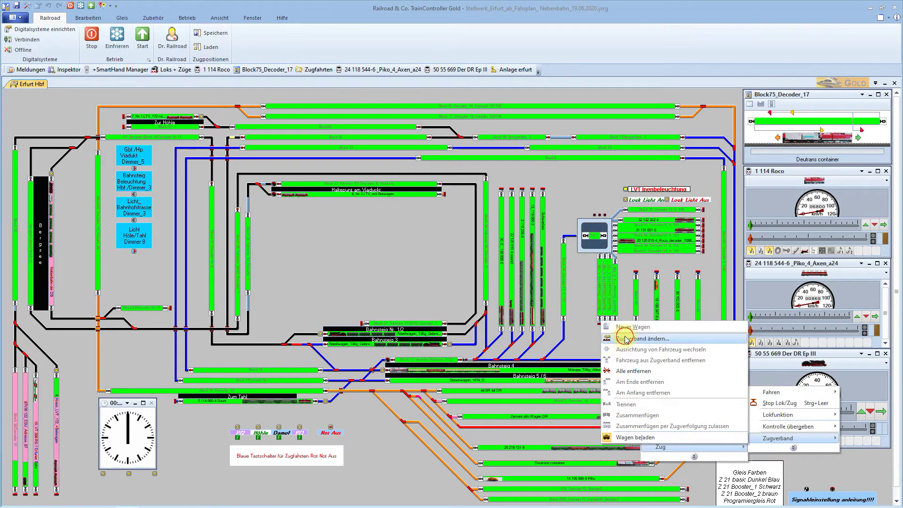
left_click(643, 338)
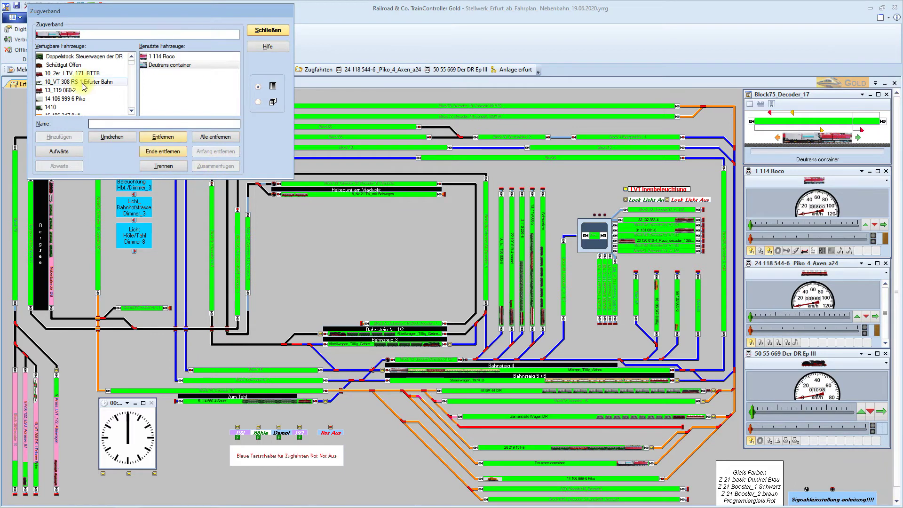
Look through the available vehicles for wagons that could join the Deutrans container train, then close the Zugverband dialog
scroll(95, 71, "down", 1)
scroll(96, 70, "down", 5)
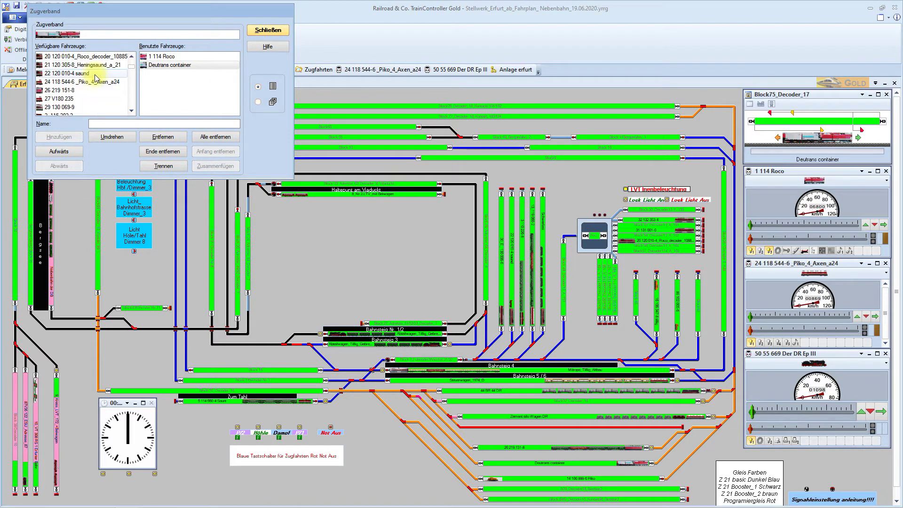
scroll(95, 82, "down", 5)
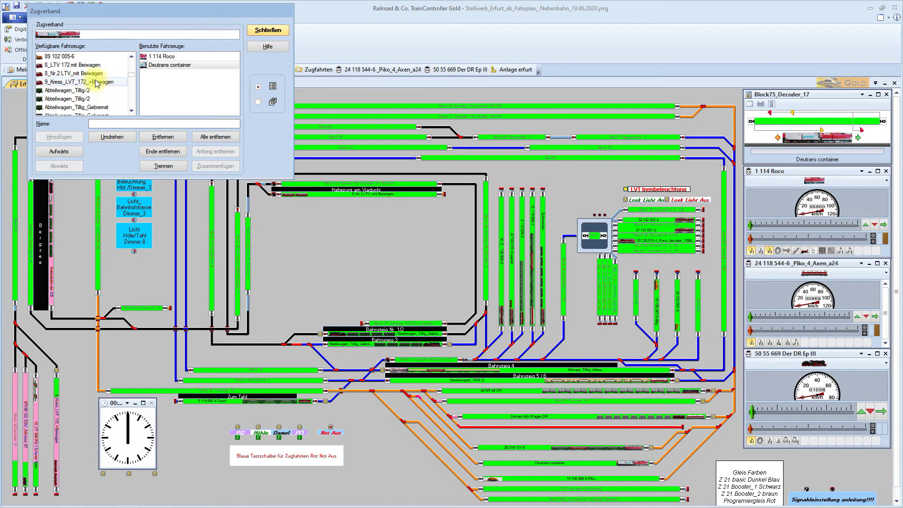
scroll(96, 84, "down", 5)
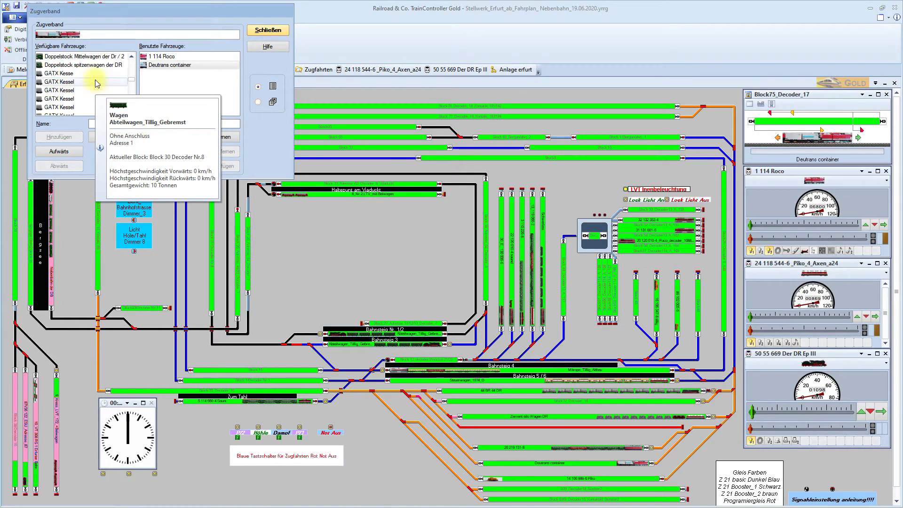
scroll(97, 84, "down", 2)
scroll(97, 84, "down", 2)
scroll(98, 84, "down", 1)
scroll(98, 85, "down", 4)
scroll(98, 85, "down", 3)
scroll(98, 85, "down", 4)
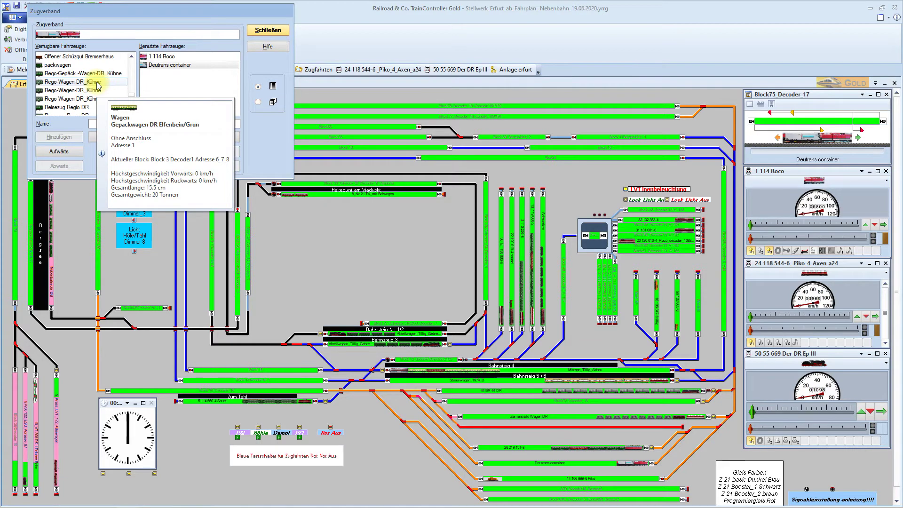
scroll(98, 85, "down", 4)
scroll(97, 83, "down", 4)
scroll(99, 86, "up", 3)
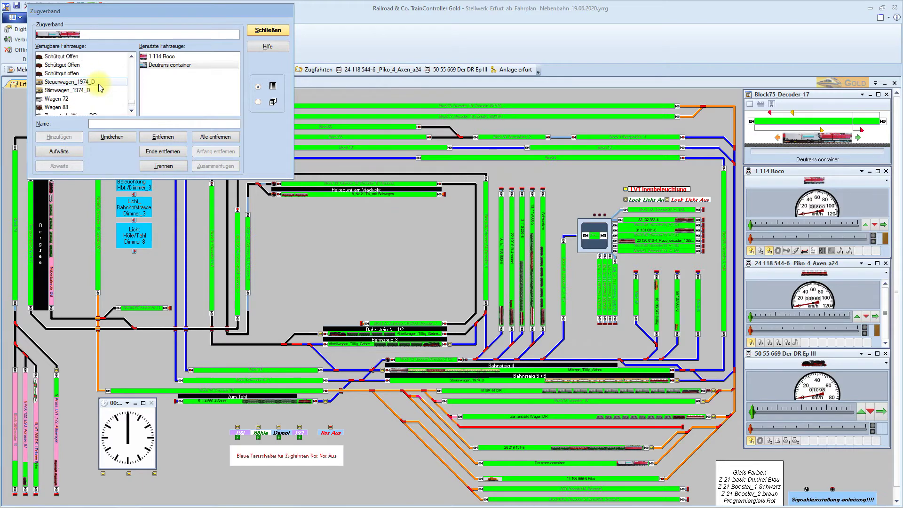
scroll(100, 88, "up", 2)
scroll(97, 84, "up", 3)
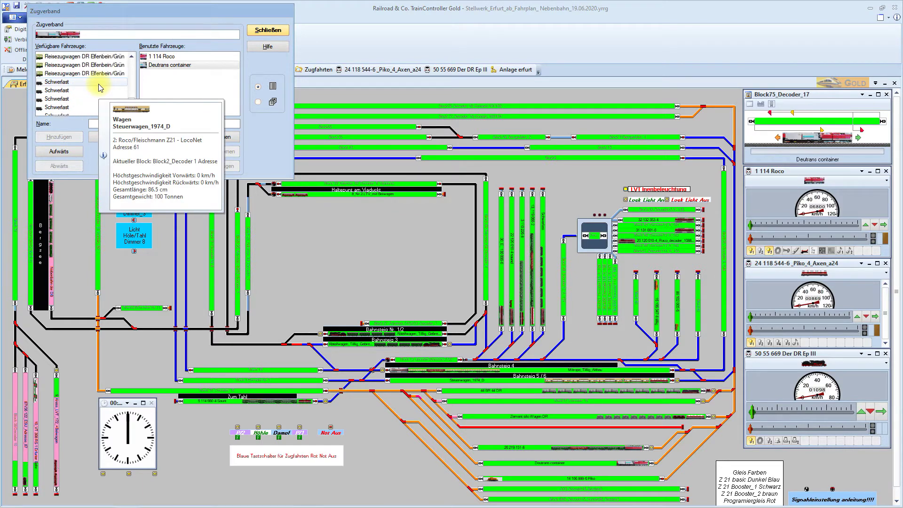
scroll(99, 85, "up", 4)
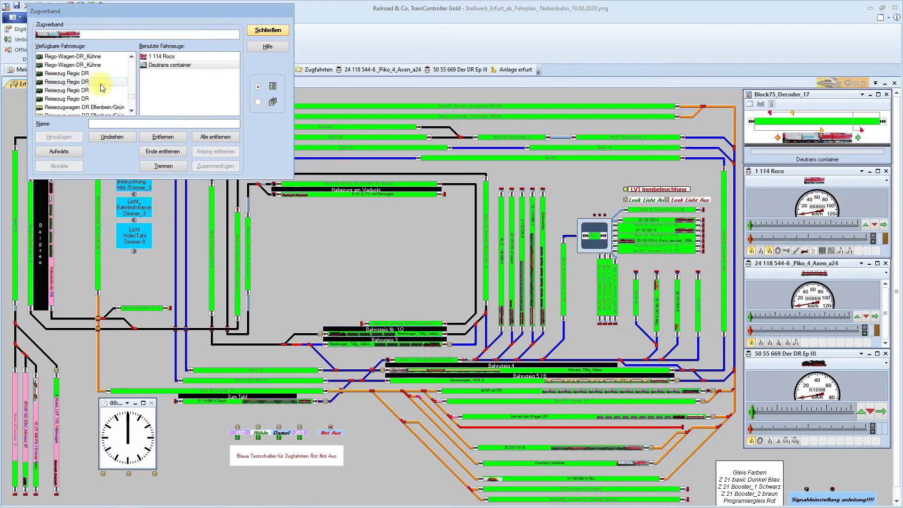
scroll(101, 87, "up", 3)
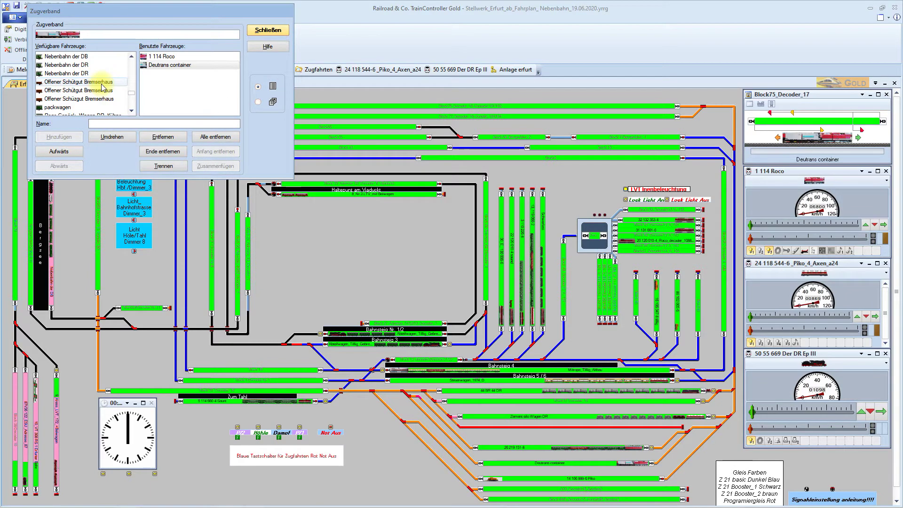
scroll(105, 87, "up", 1)
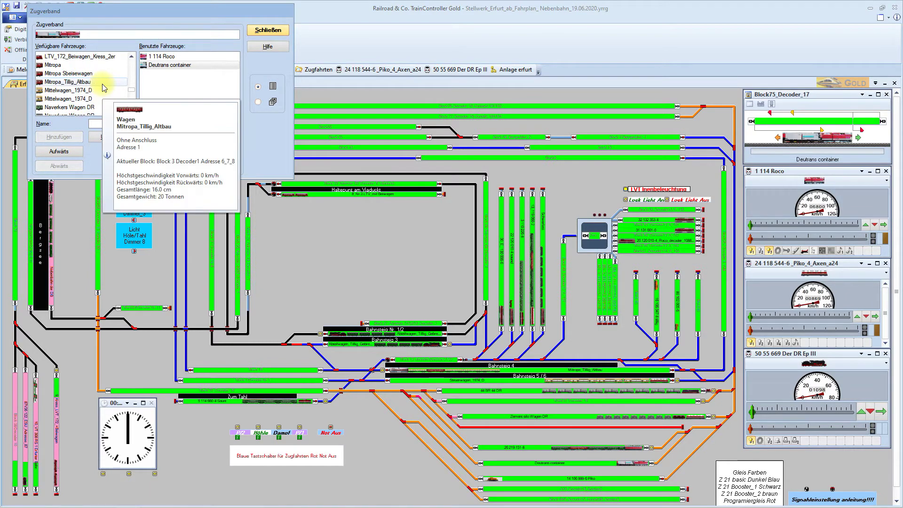
scroll(104, 88, "up", 2)
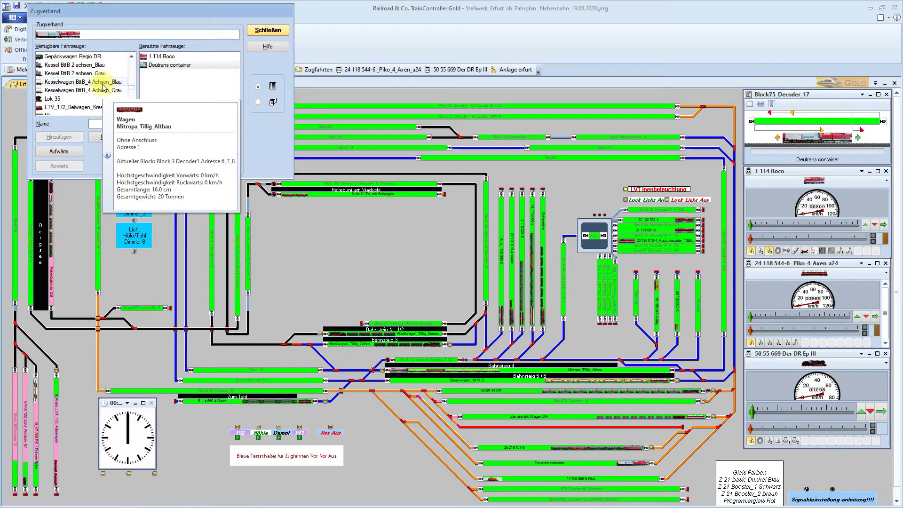
scroll(103, 87, "up", 2)
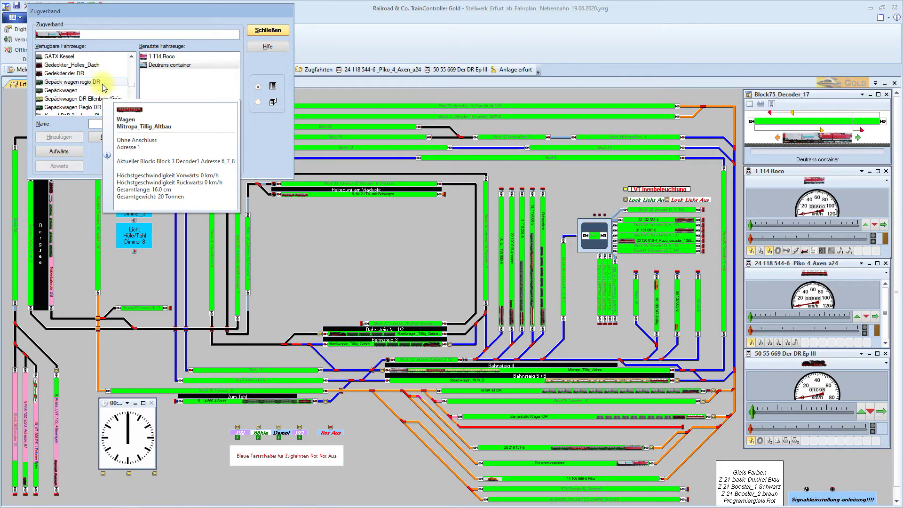
scroll(105, 88, "up", 1)
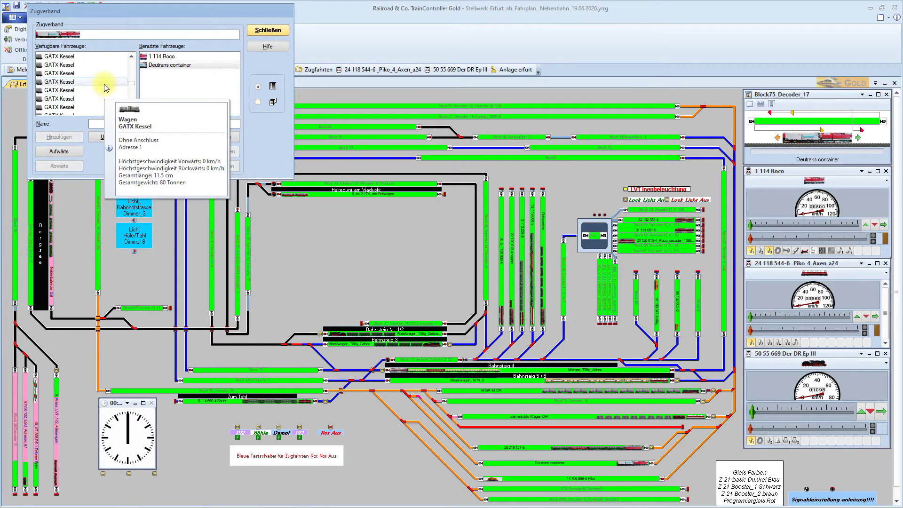
scroll(105, 87, "up", 2)
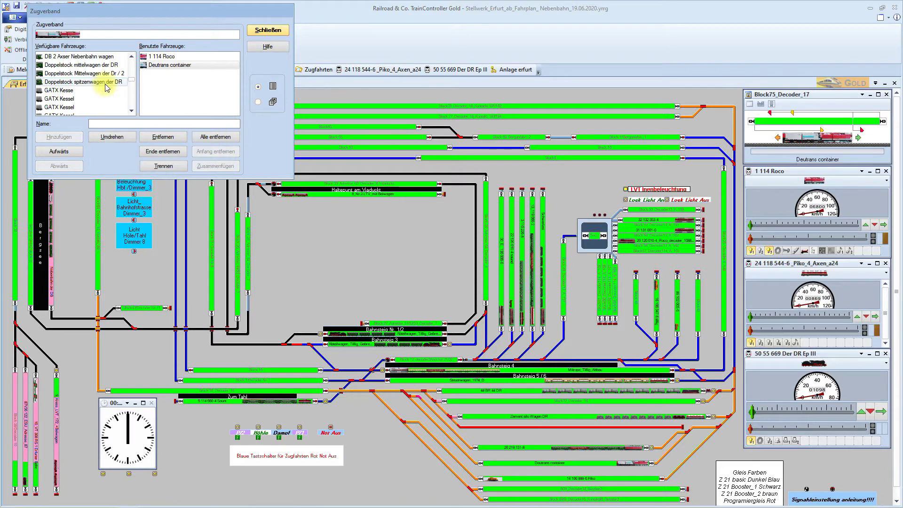
scroll(107, 88, "up", 3)
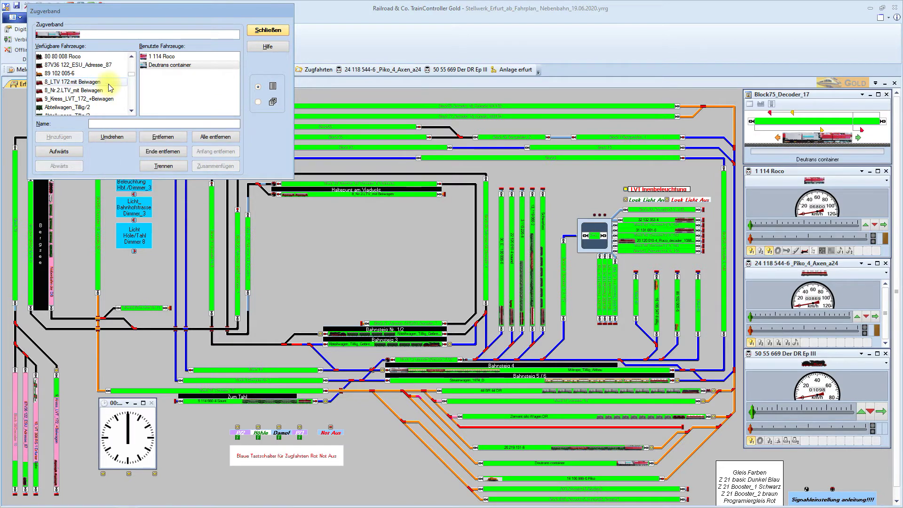
scroll(108, 85, "up", 3)
scroll(108, 84, "up", 4)
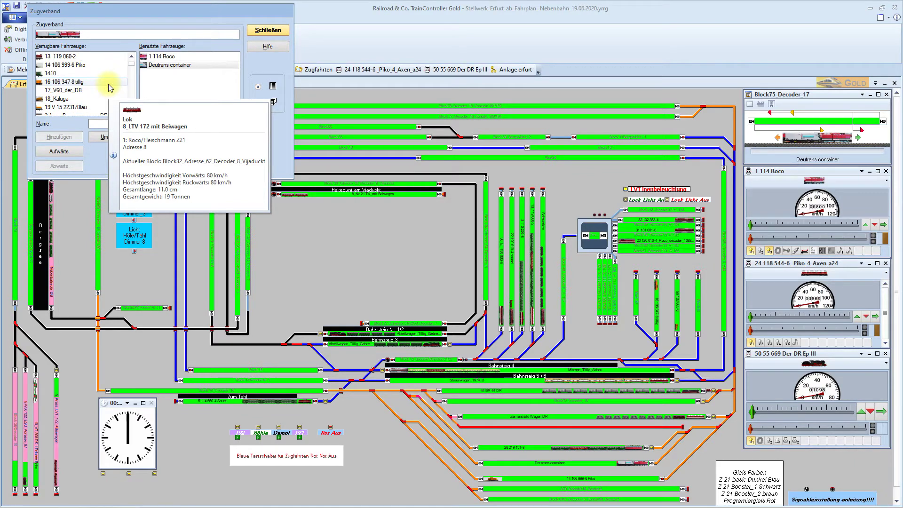
scroll(109, 88, "up", 2)
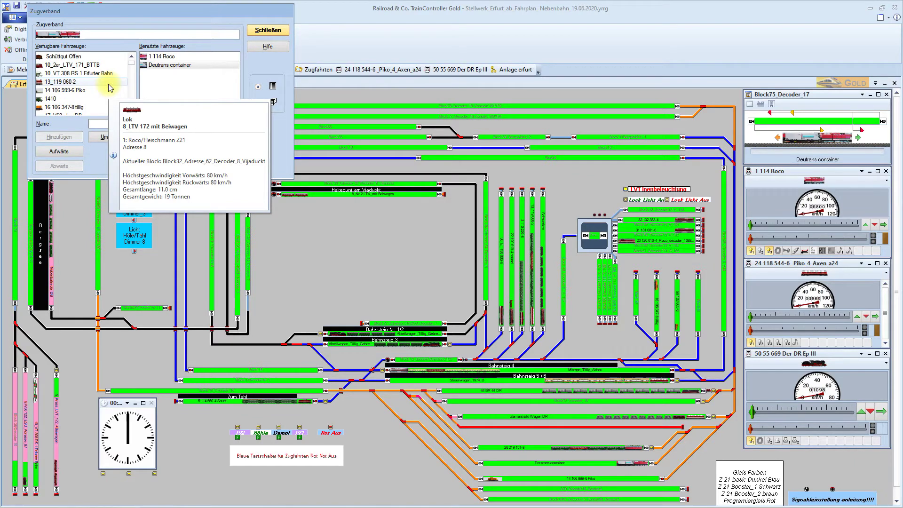
left_click(259, 32)
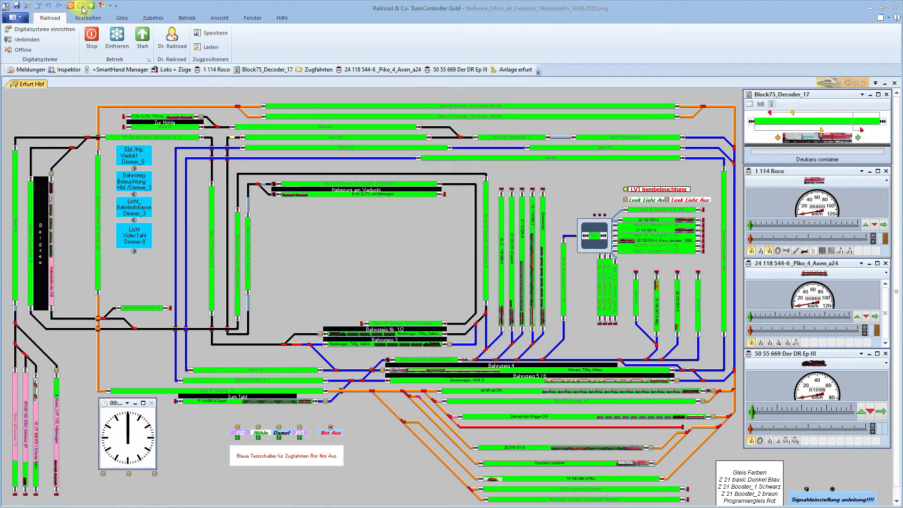
Switch on edit mode, create a new wagon and open its properties from the Loks + Züge list
left_click(27, 6)
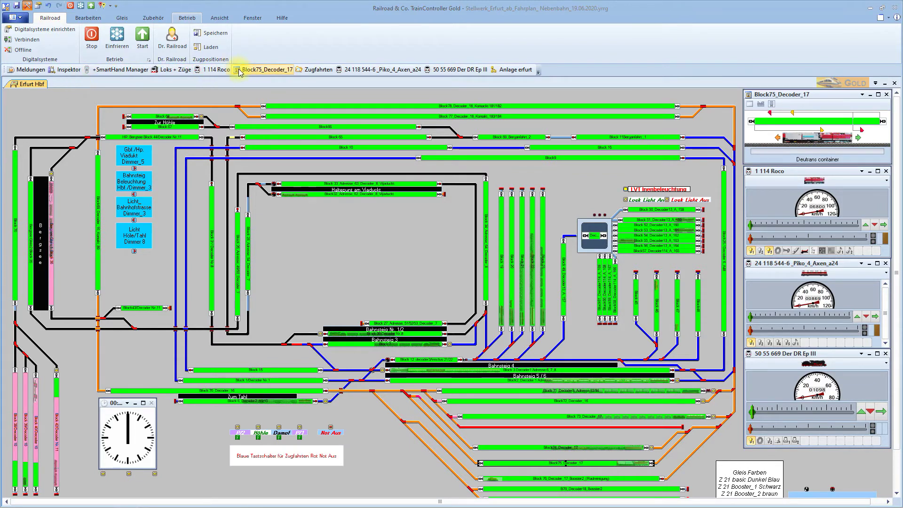
left_click(155, 19)
left_click(89, 19)
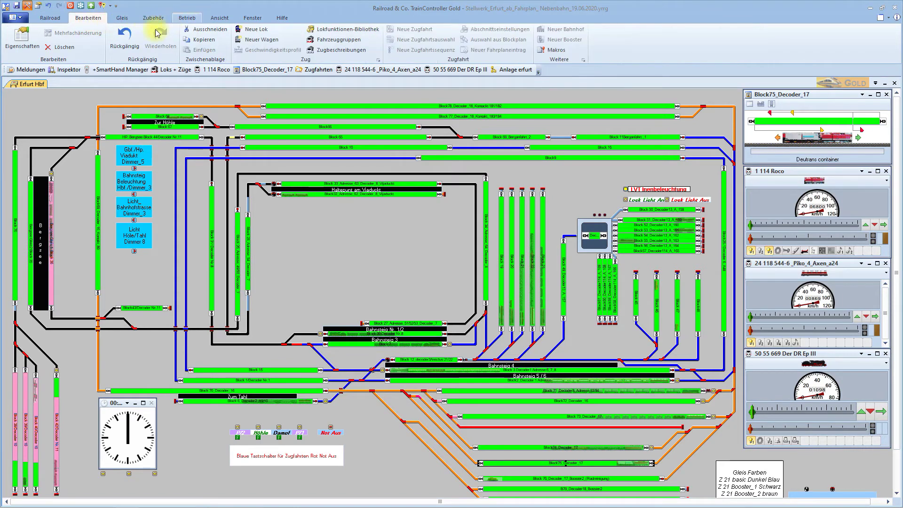
left_click(276, 39)
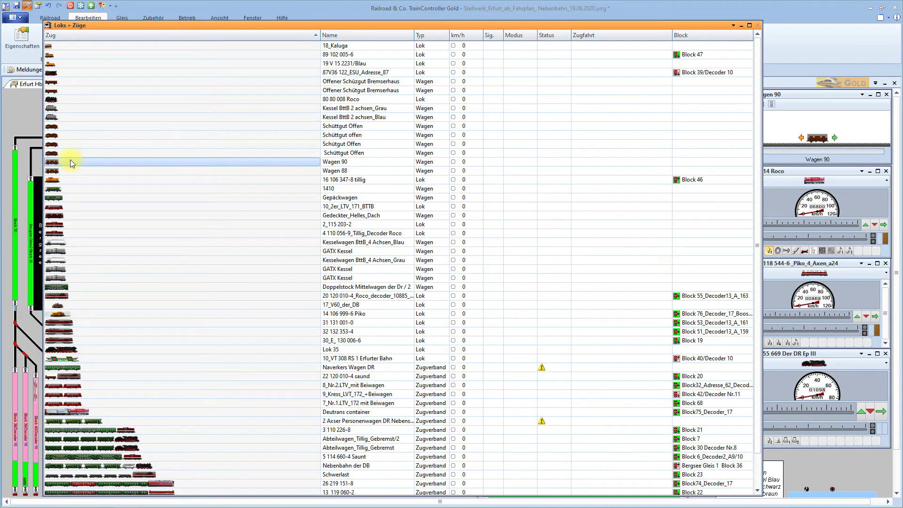
mouse_move(70, 160)
double_click(70, 159)
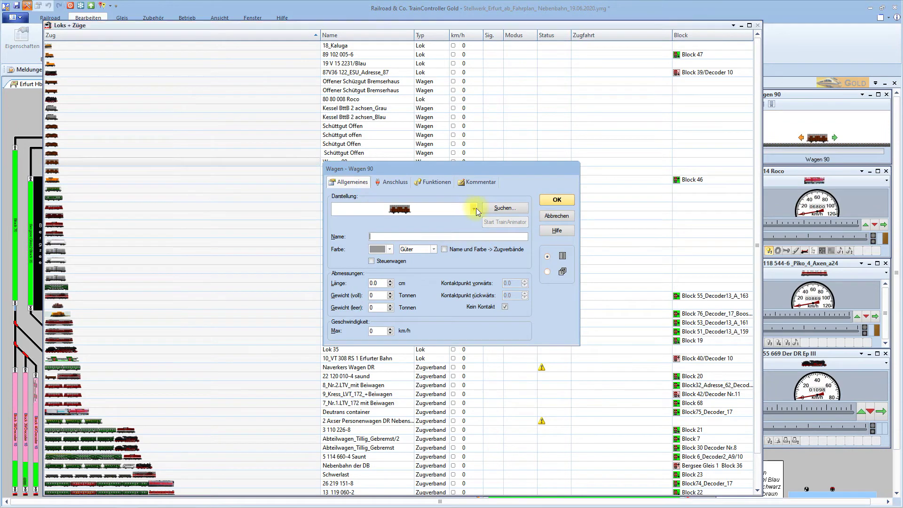
Assign the Kühlcontainer.yra picture from the ESU BILDER collection to the new wagon
left_click(474, 208)
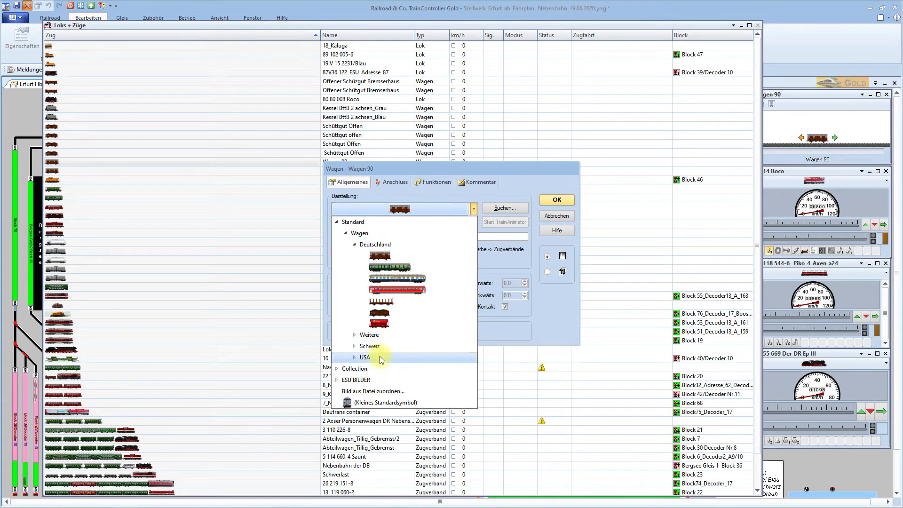
left_click(304, 379)
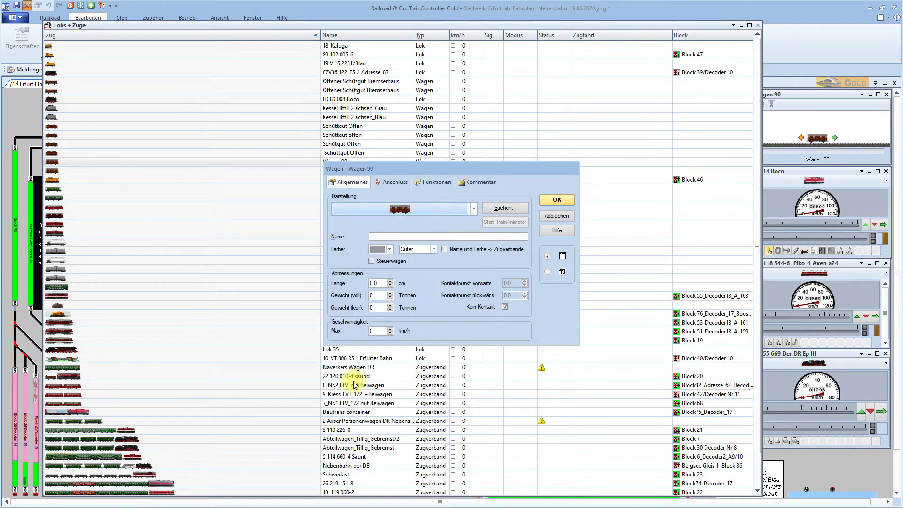
left_click(473, 208)
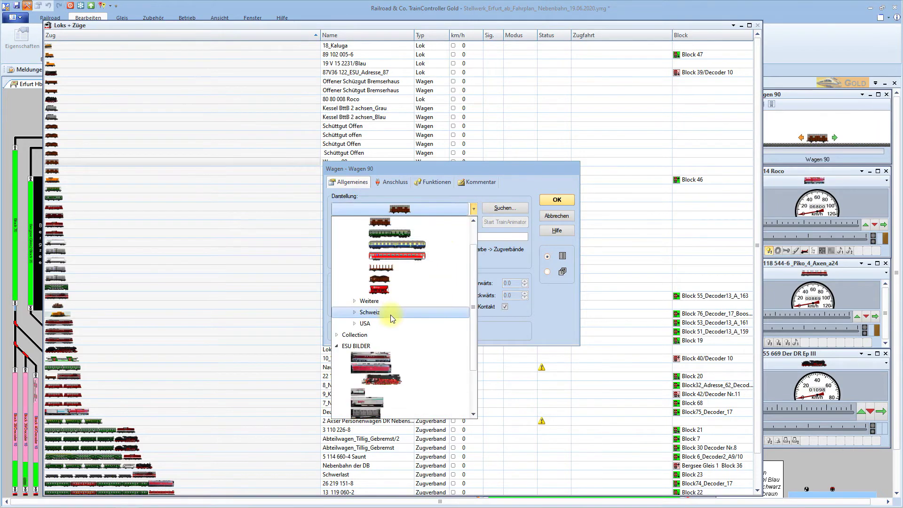
left_click(391, 313)
scroll(400, 358, "down", 1)
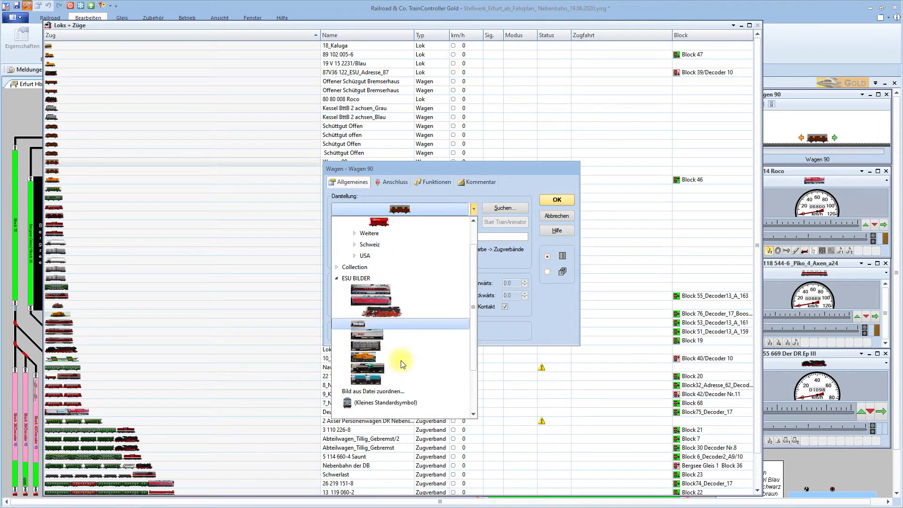
left_click(360, 328)
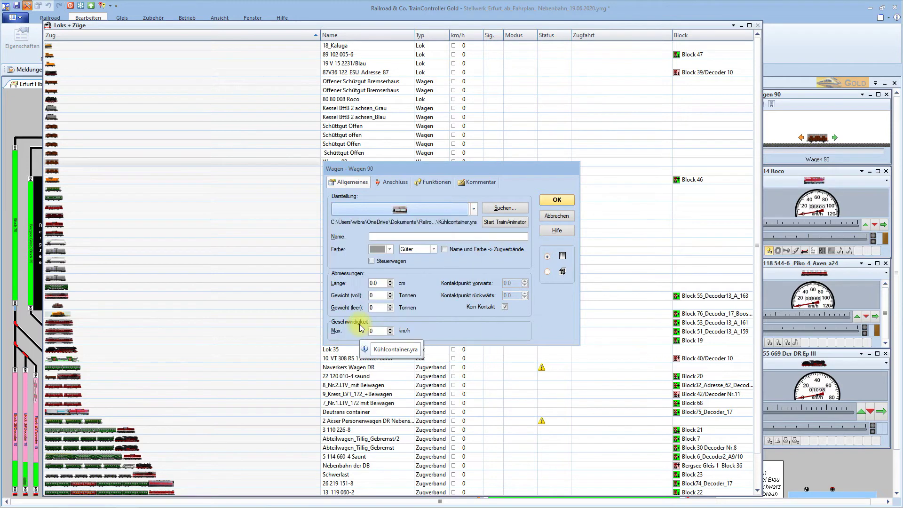
Name the wagon Kühl_Container and set its length to 11.5 cm, full weight to 50 and empty weight to 15 tonnes
left_click(389, 237)
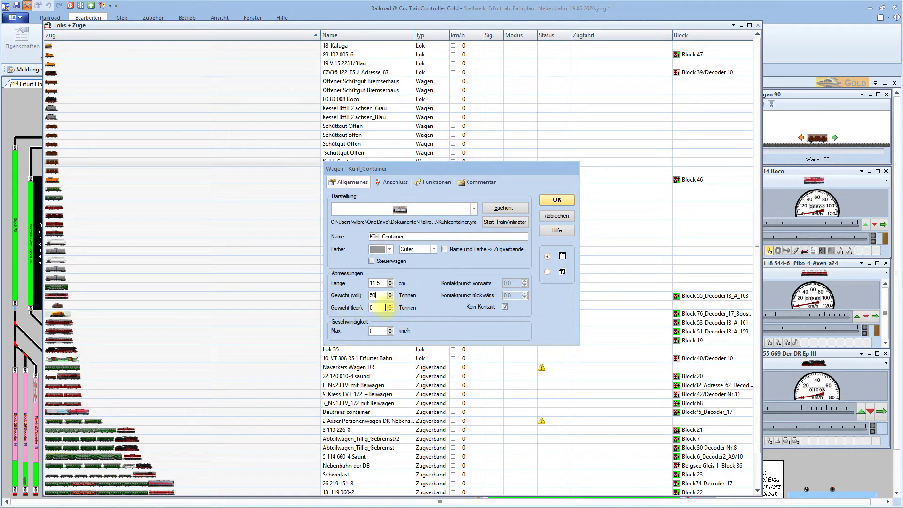
left_click(375, 308)
type("1")
Set the wagon's maximum speed to 100 km/h, enable Name und Farbe -> Zugverbände and accept the properties
left_click(390, 328)
left_click(390, 328)
left_click(390, 328)
left_click(390, 328)
left_click(390, 329)
left_click(390, 328)
left_click(390, 329)
left_click(453, 250)
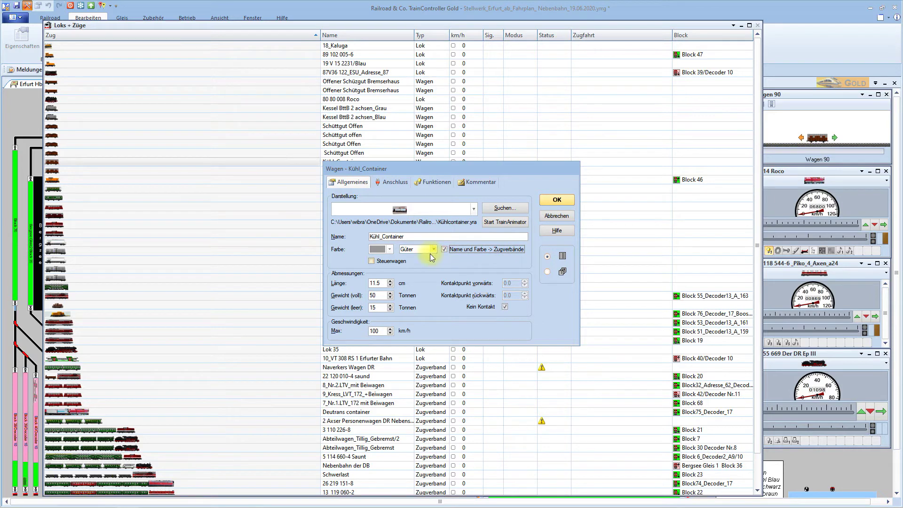
left_click(560, 201)
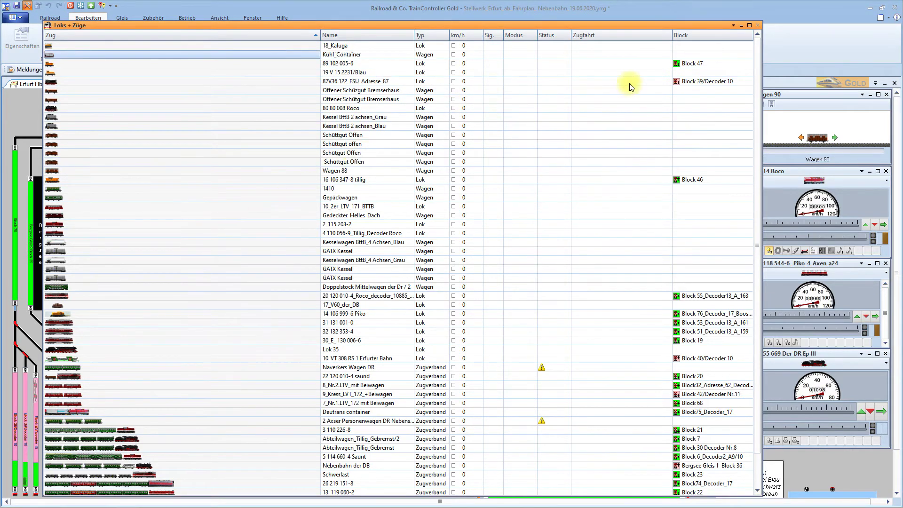
Open the properties of Wagen 88 in the Loks + Züge list and name the wagon Deutranscontainer
left_click(84, 170)
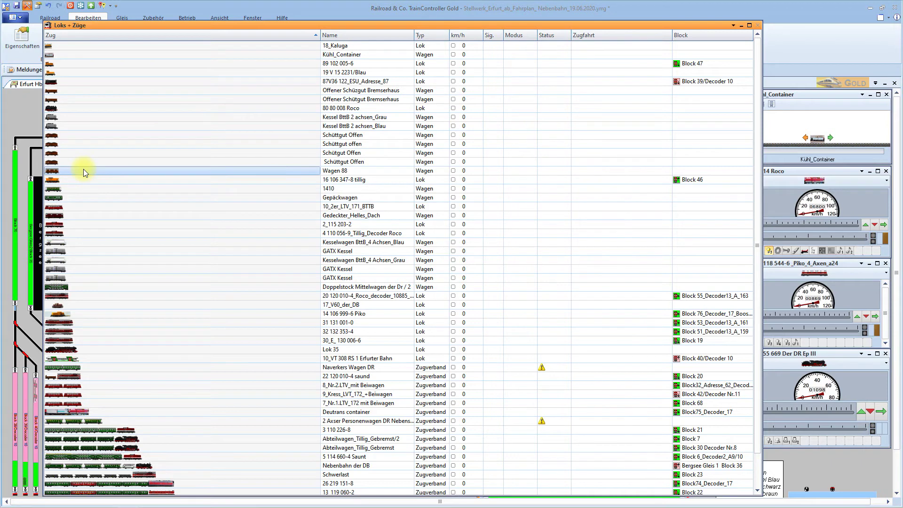
double_click(84, 169)
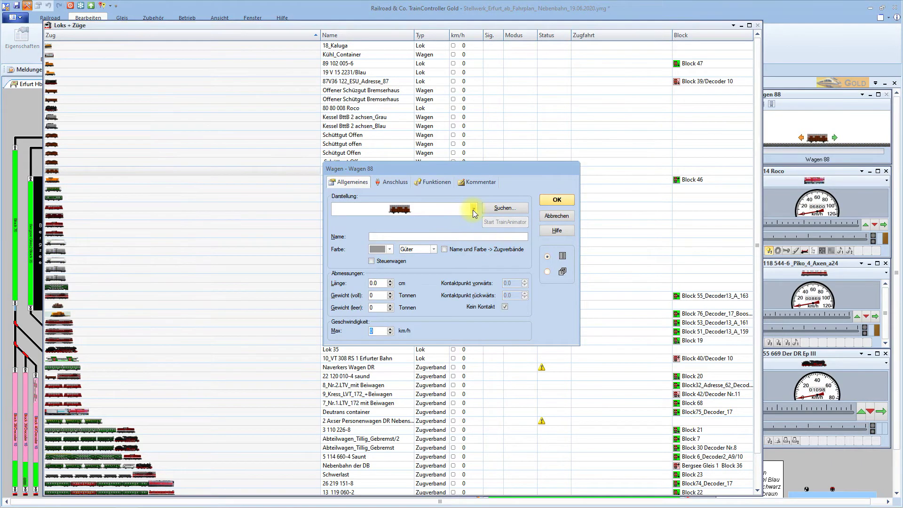
left_click(445, 237)
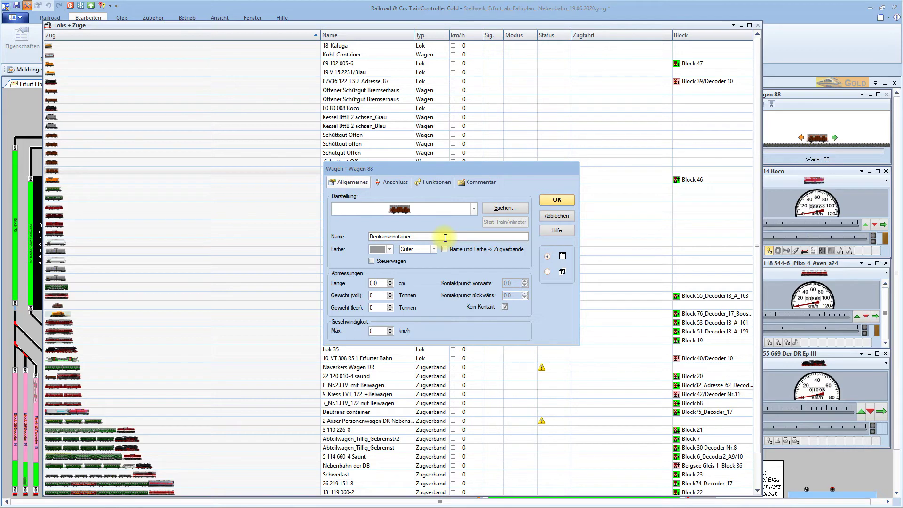
Set the wagon's length to 11.5 cm, full weight to 50 tonnes, empty weight to 15 tonnes and maximum speed to 100 km/h
left_click(377, 283)
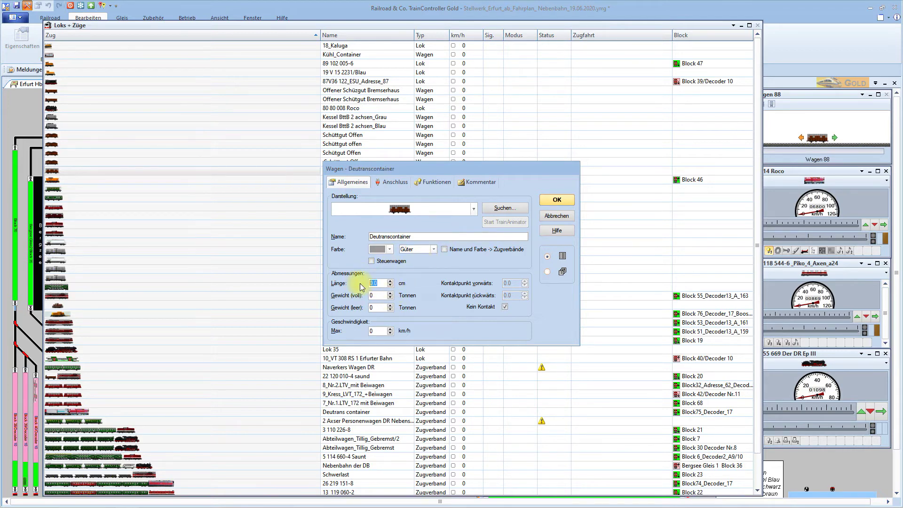
type("11.5")
key("Tab")
key("Tab")
left_click(390, 328)
left_click(390, 329)
Assign the Deutrans container wagon picture from the Collection group to the wagon and accept the properties
left_click(475, 209)
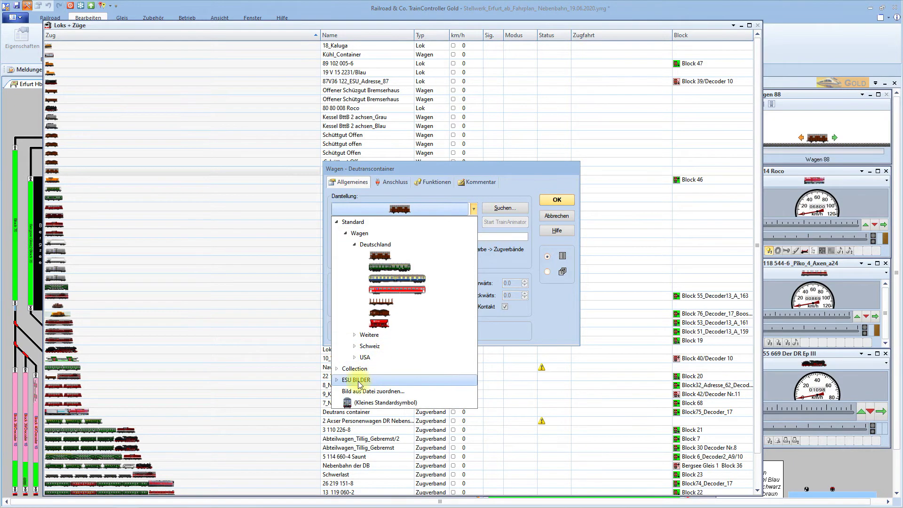
left_click(337, 381)
left_click(430, 211)
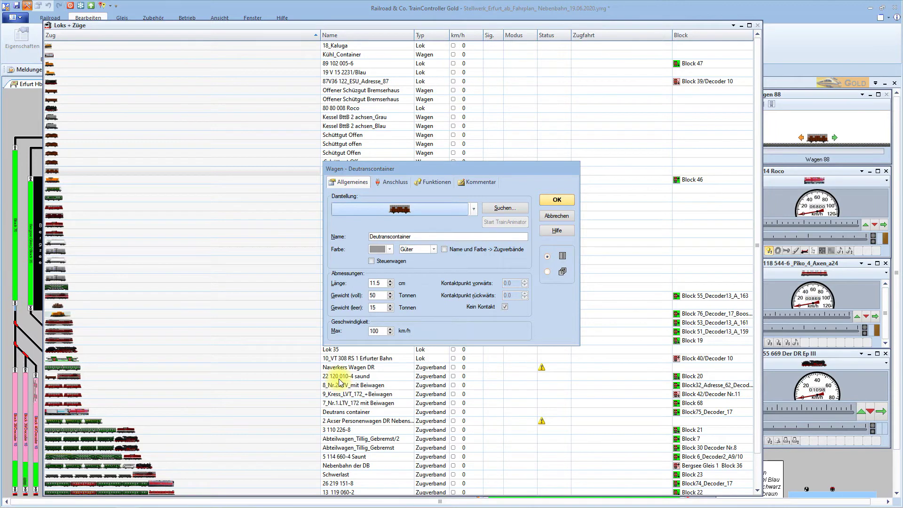
left_click(475, 211)
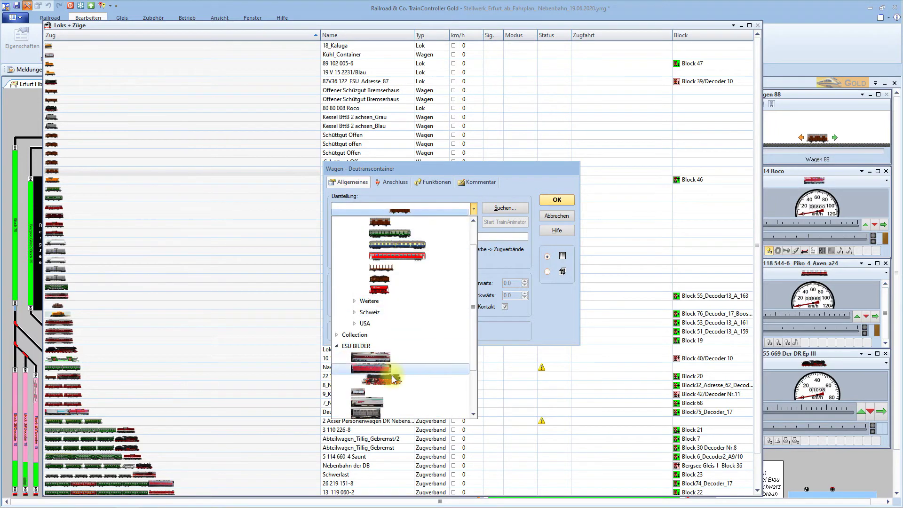
scroll(392, 375, "down", 2)
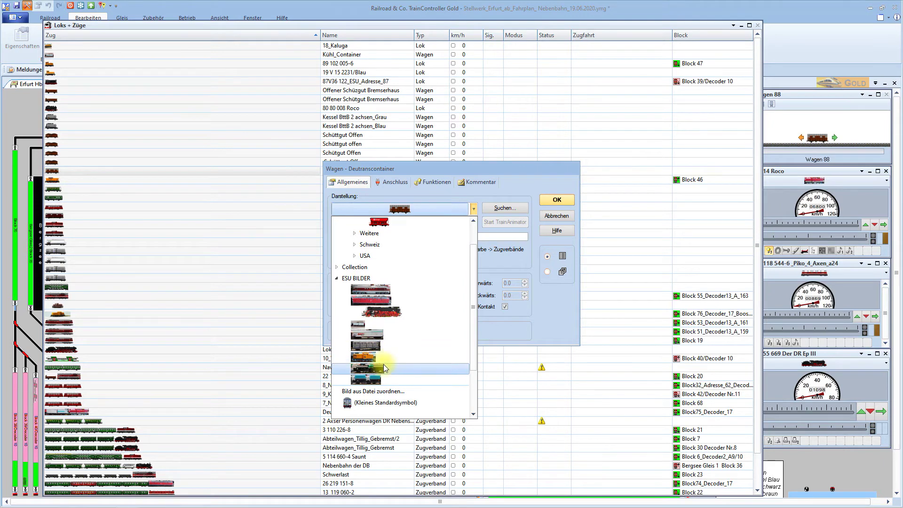
scroll(382, 365, "up", 3)
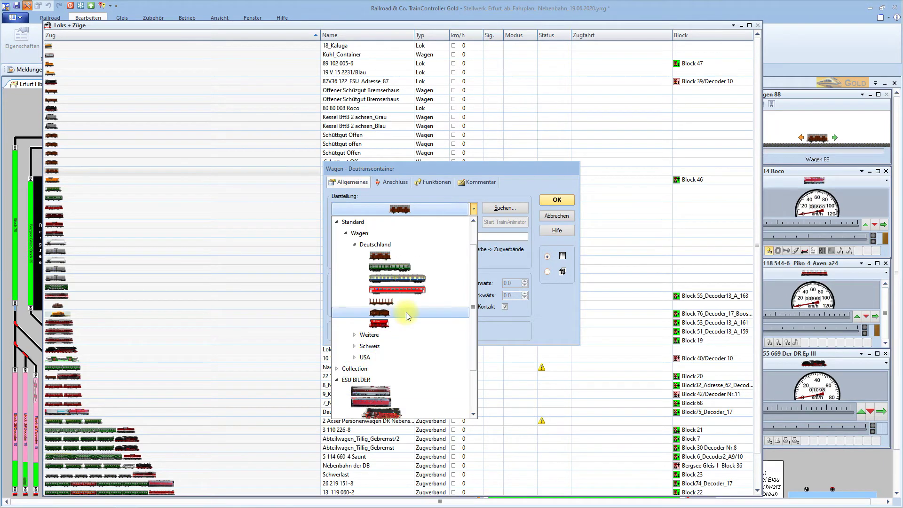
scroll(405, 312, "down", 2)
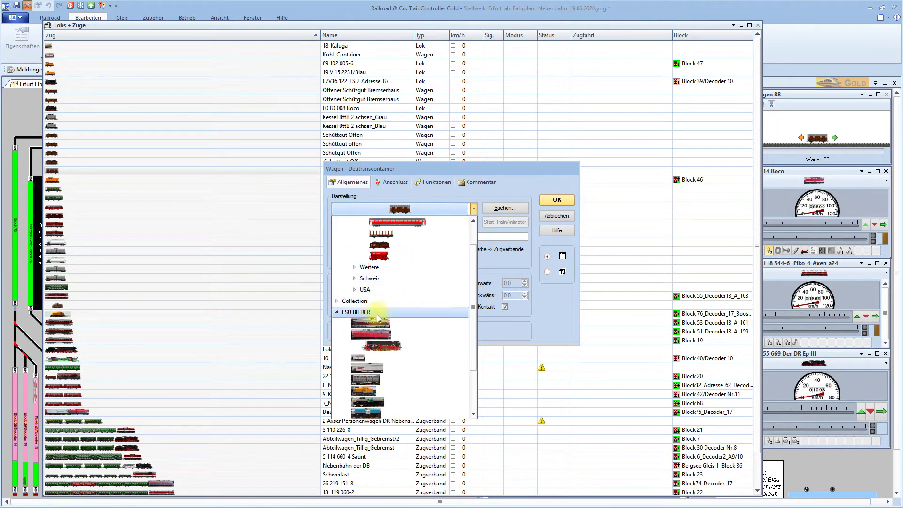
left_click(336, 303)
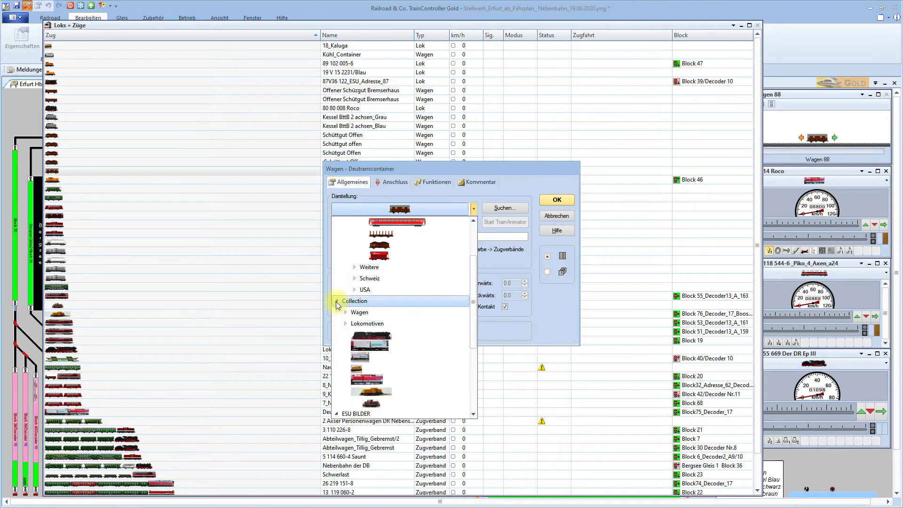
left_click(372, 346)
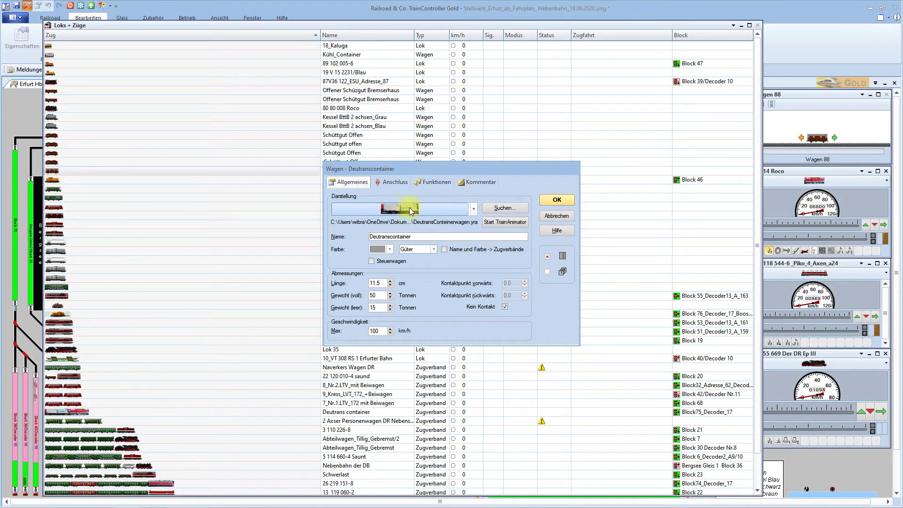
left_click(555, 200)
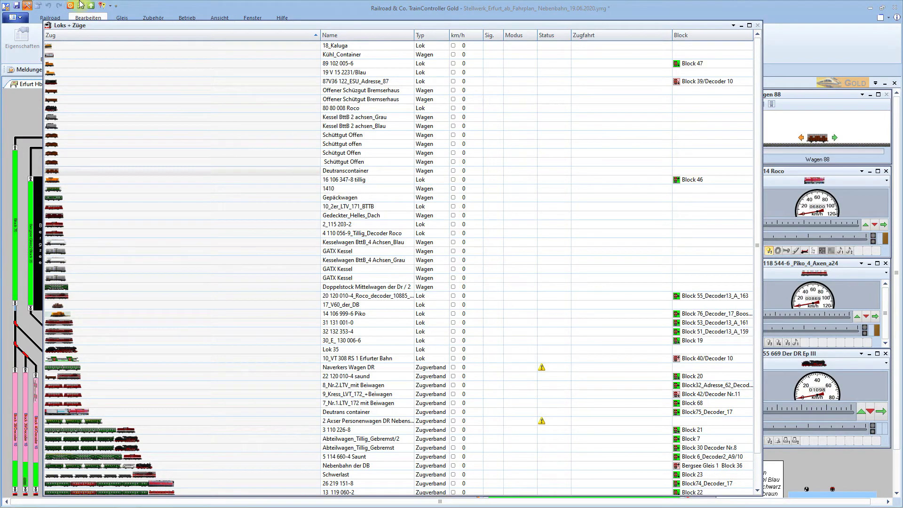
Save the railroad project and switch off edit mode
left_click(18, 7)
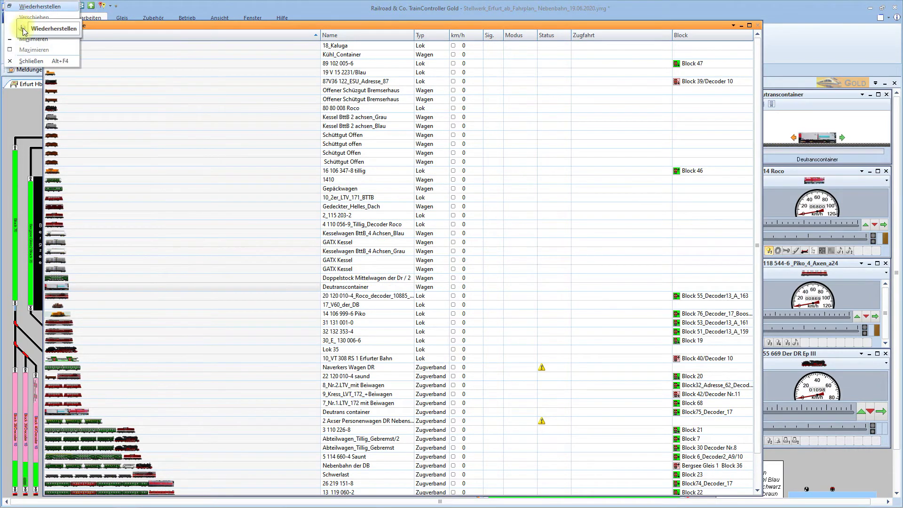
left_click(151, 71)
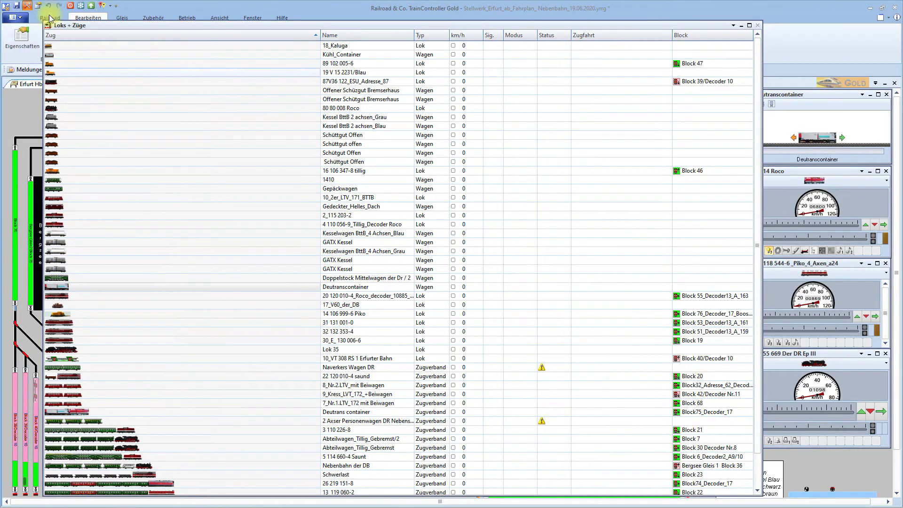
left_click(17, 7)
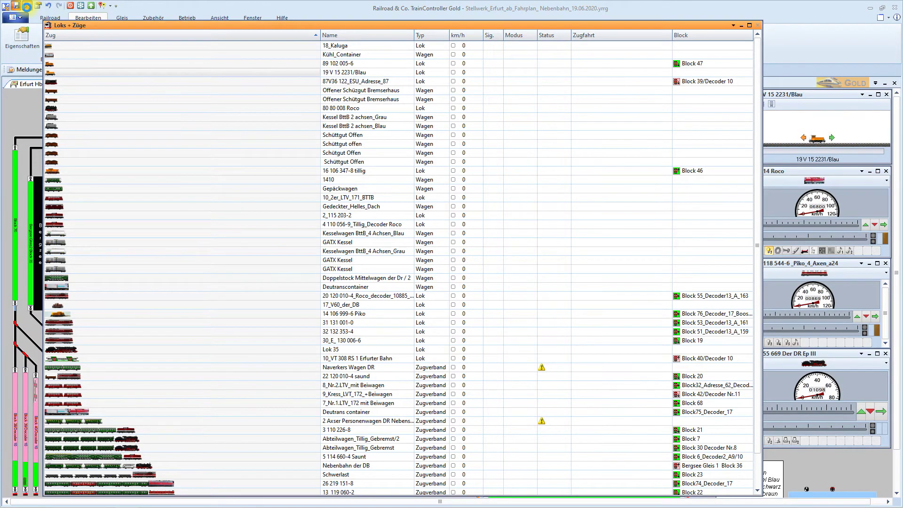
left_click(27, 7)
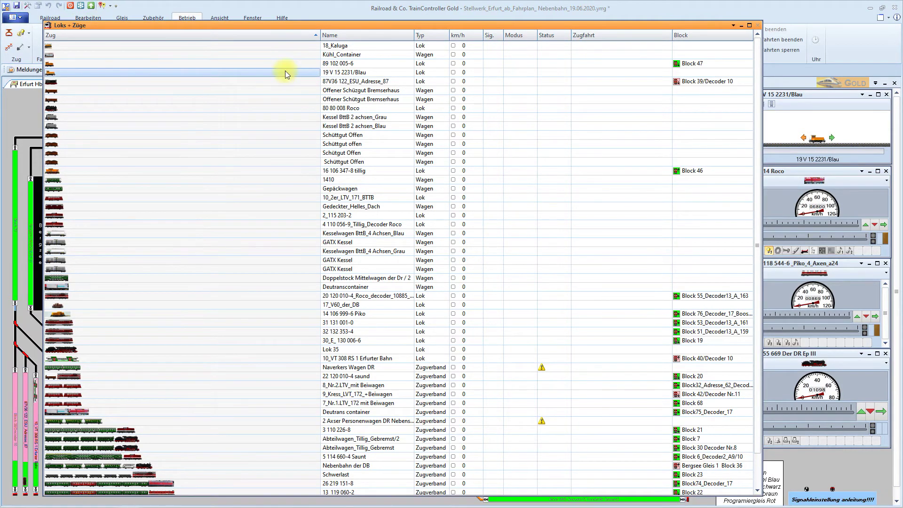
Minimise the Loks + Züge window and open the Zugverband editor for the Deutrans container train in Block75_Decoder_17
left_click(741, 26)
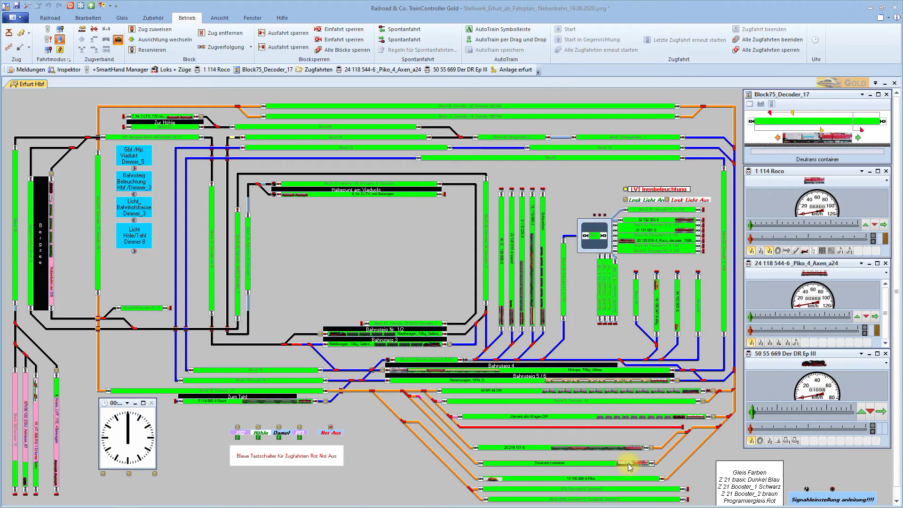
mouse_move(630, 465)
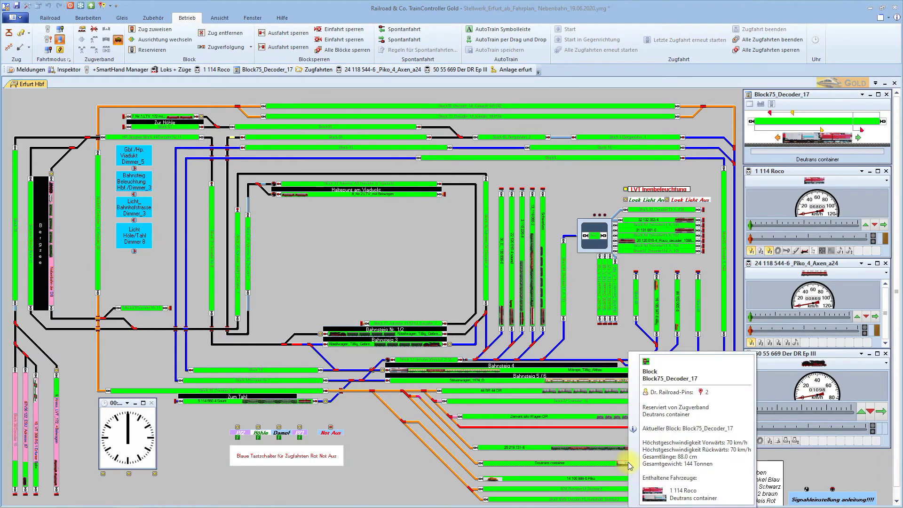
right_click(631, 465)
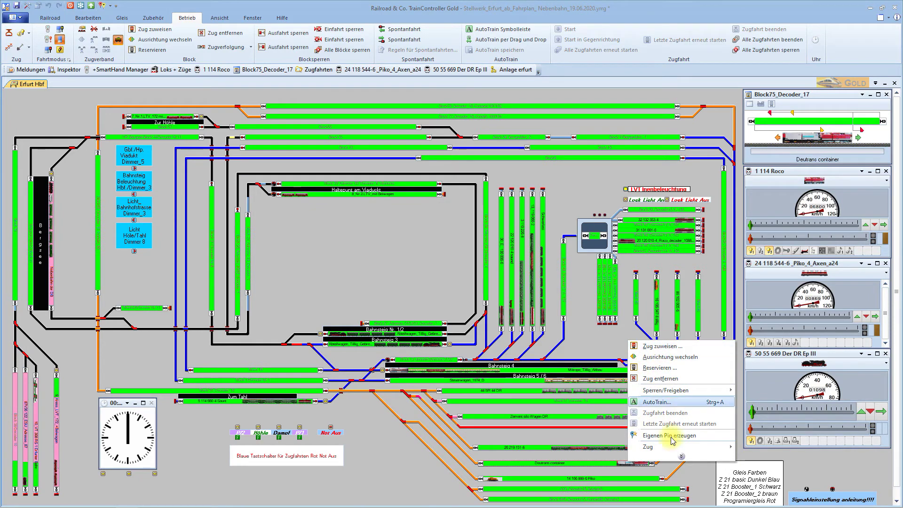
mouse_move(658, 447)
mouse_move(778, 427)
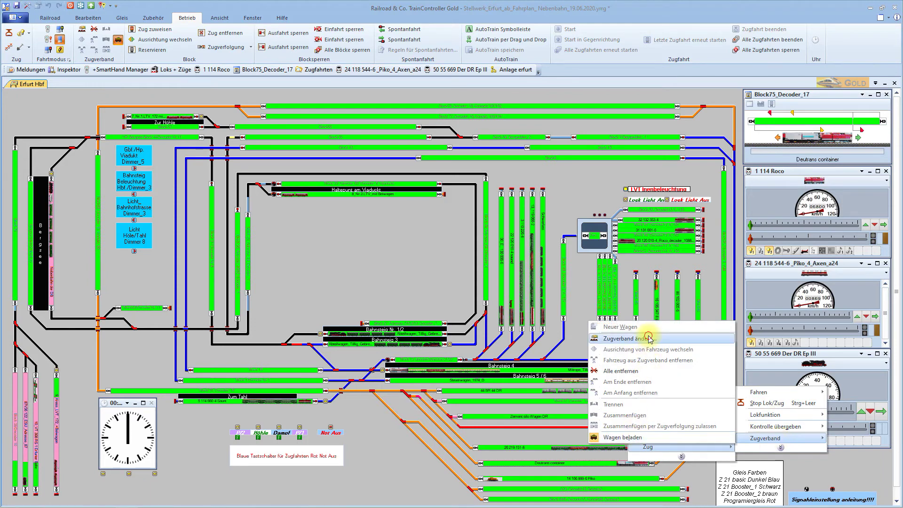
left_click(649, 339)
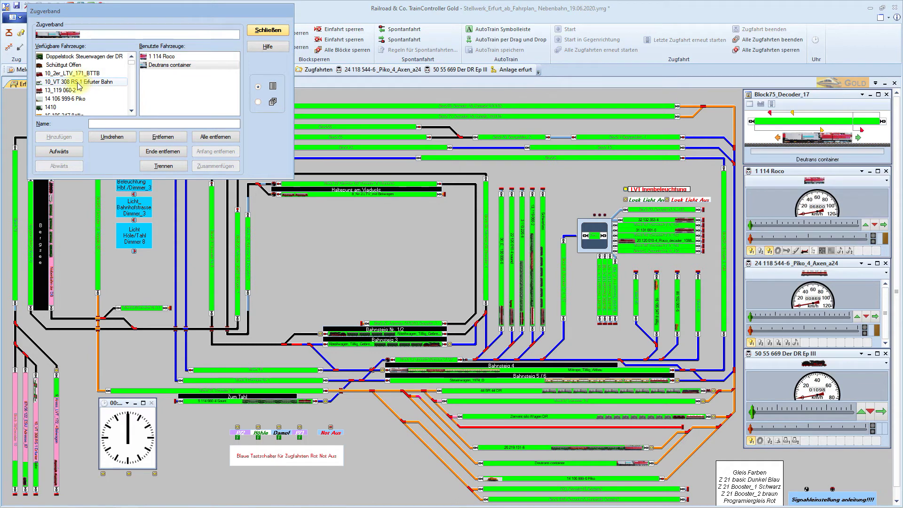
Add the Kühl_Container wagon from the available vehicles to the Deutrans container train
scroll(66, 99, "down", 5)
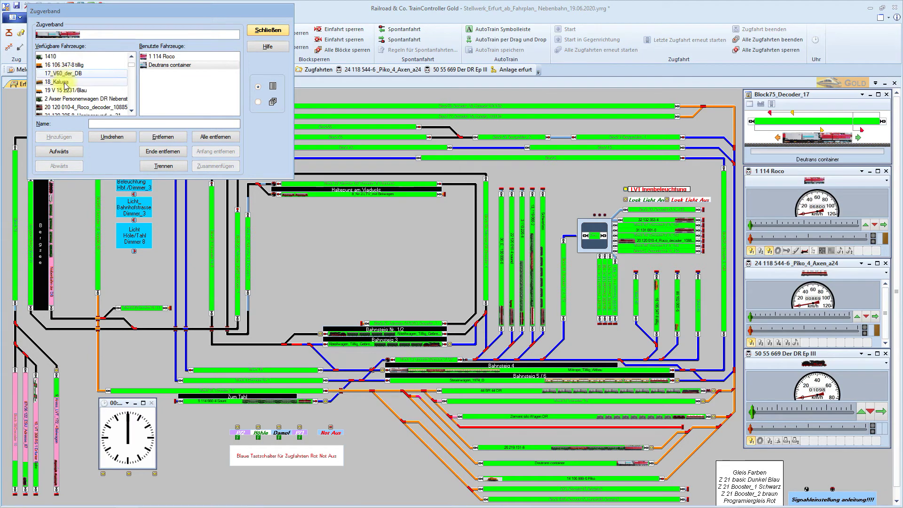
scroll(70, 96, "down", 5)
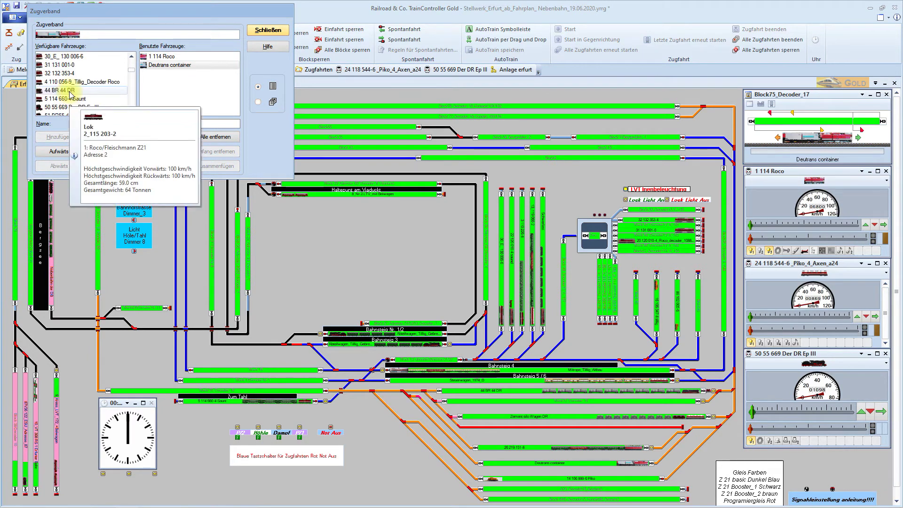
scroll(70, 95, "down", 6)
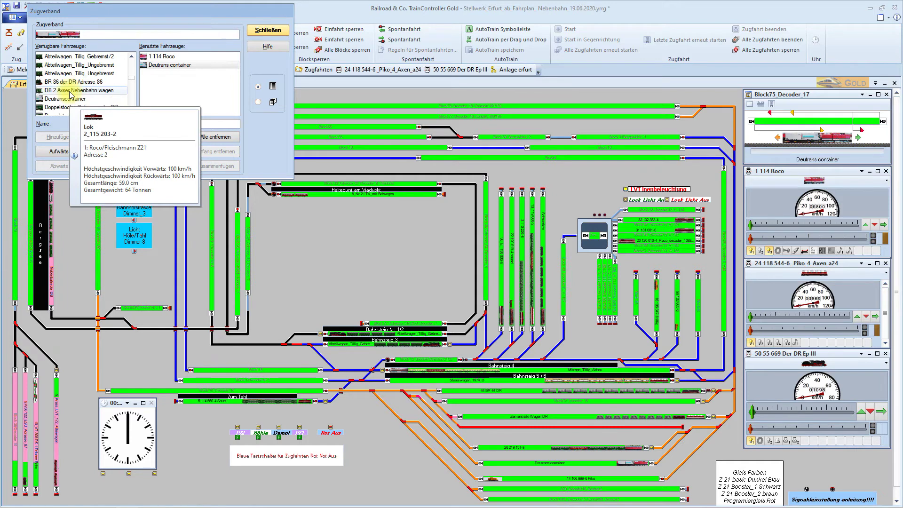
scroll(99, 92, "down", 3)
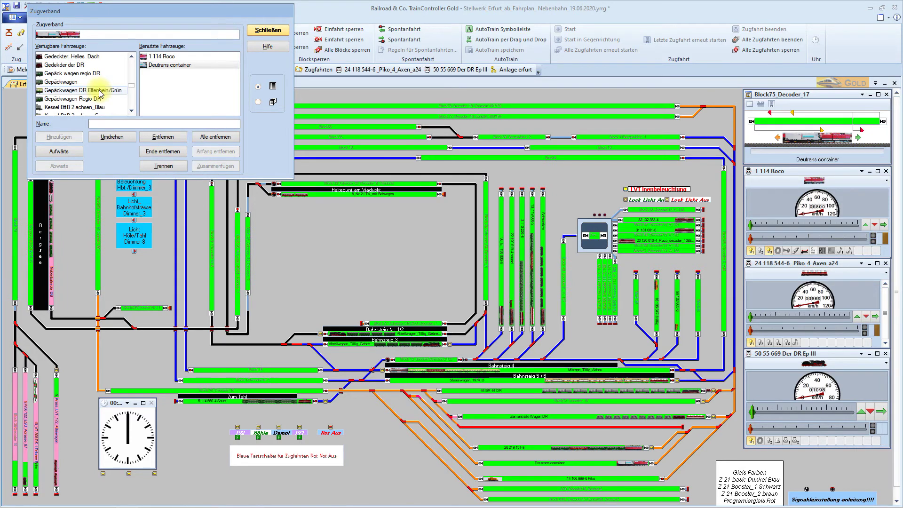
scroll(100, 92, "down", 2)
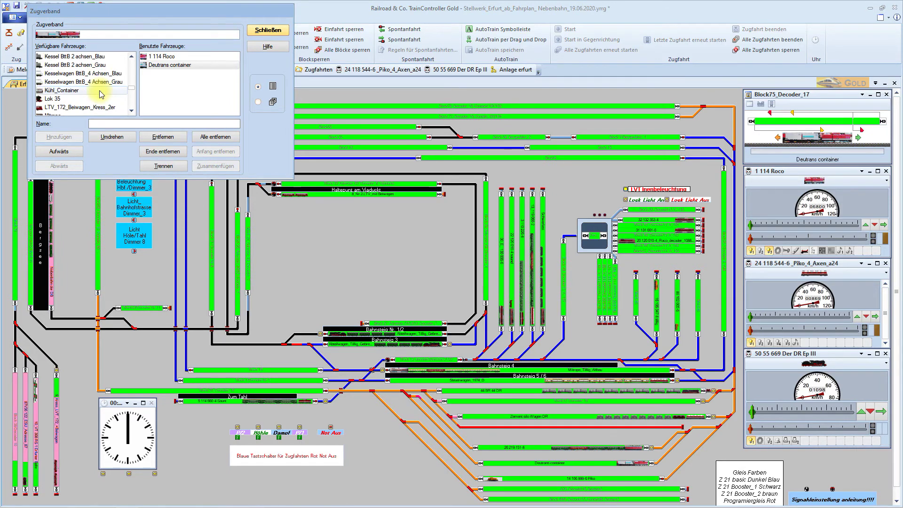
left_click(68, 91)
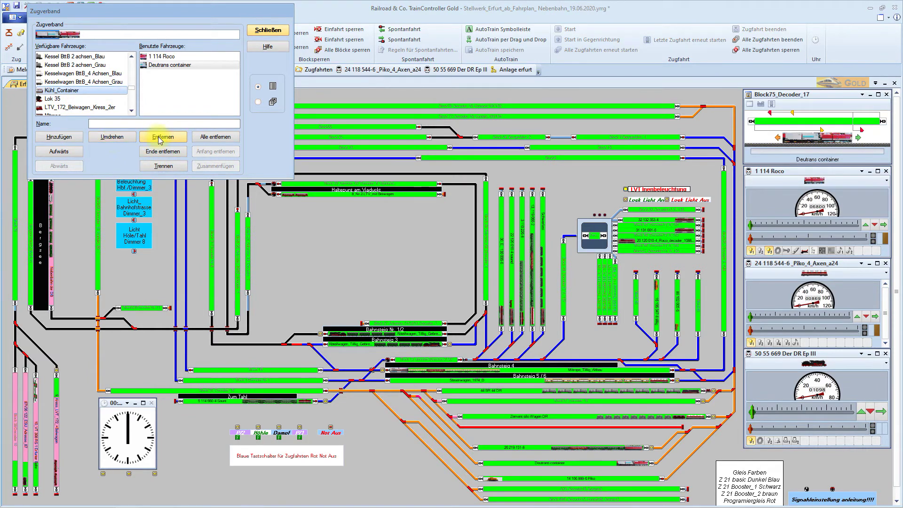
left_click(64, 140)
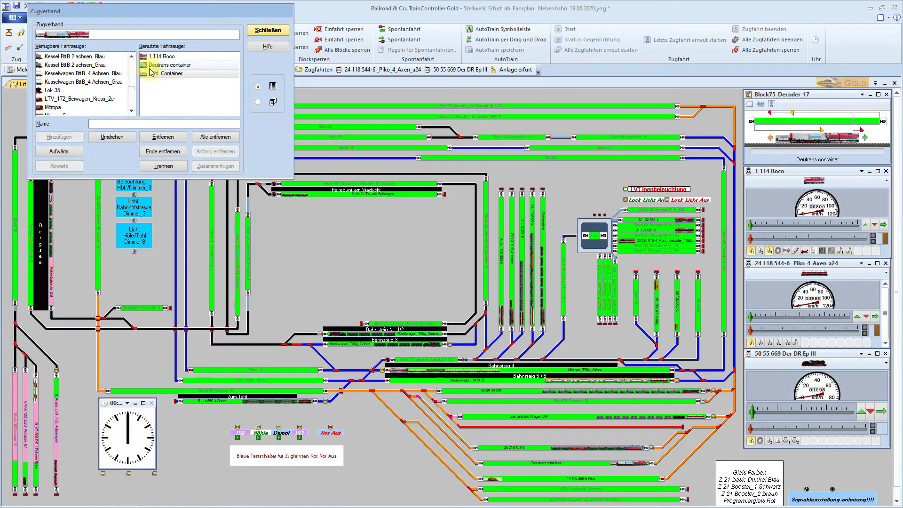
Add the Deutranscontainer wagon from the available vehicles to the Deutrans container train and close the Zugverband editor
mouse_move(151, 71)
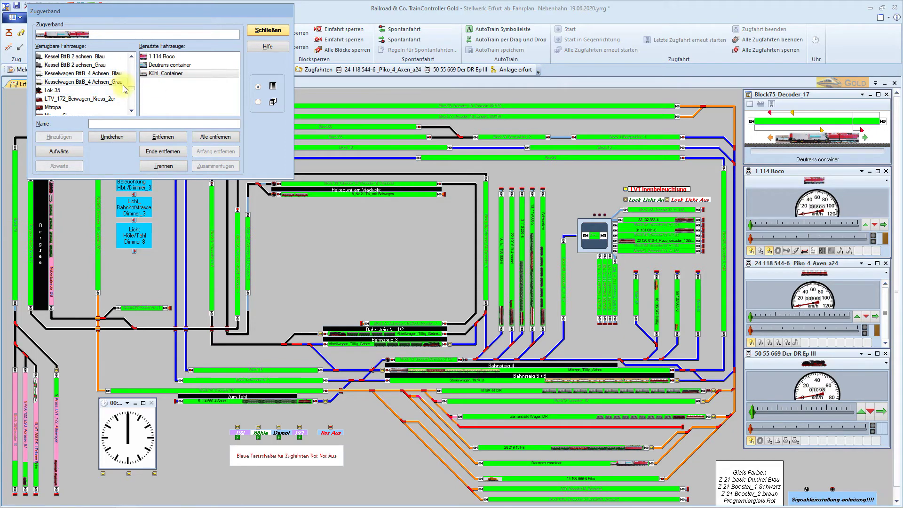
scroll(66, 87, "down", 1)
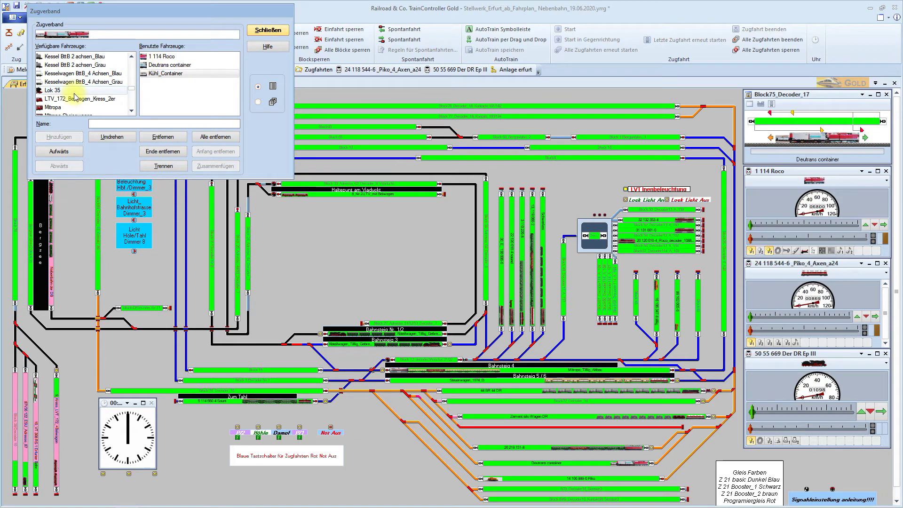
scroll(76, 98, "down", 4)
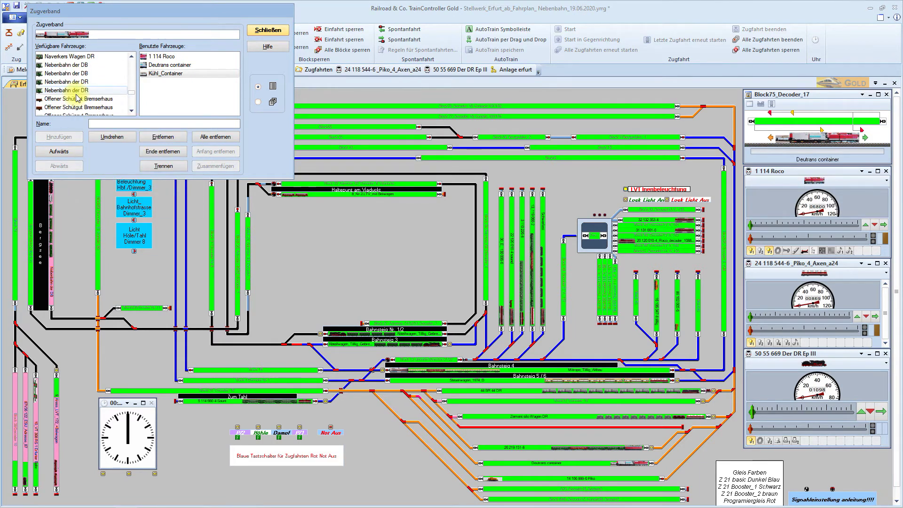
scroll(76, 98, "down", 5)
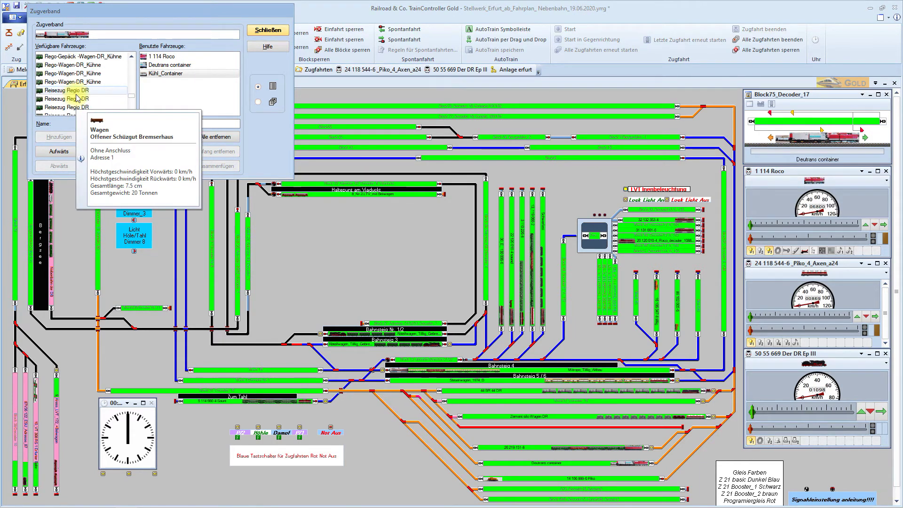
scroll(76, 98, "down", 5)
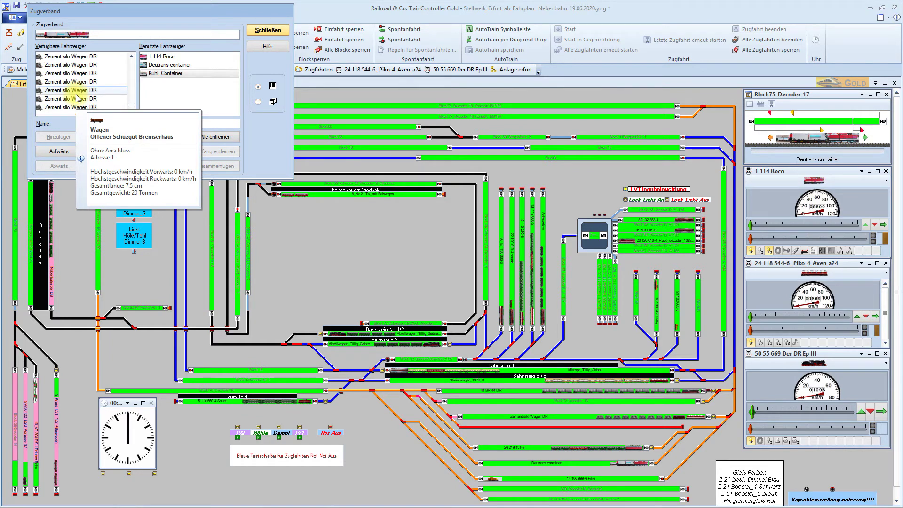
scroll(76, 98, "up", 6)
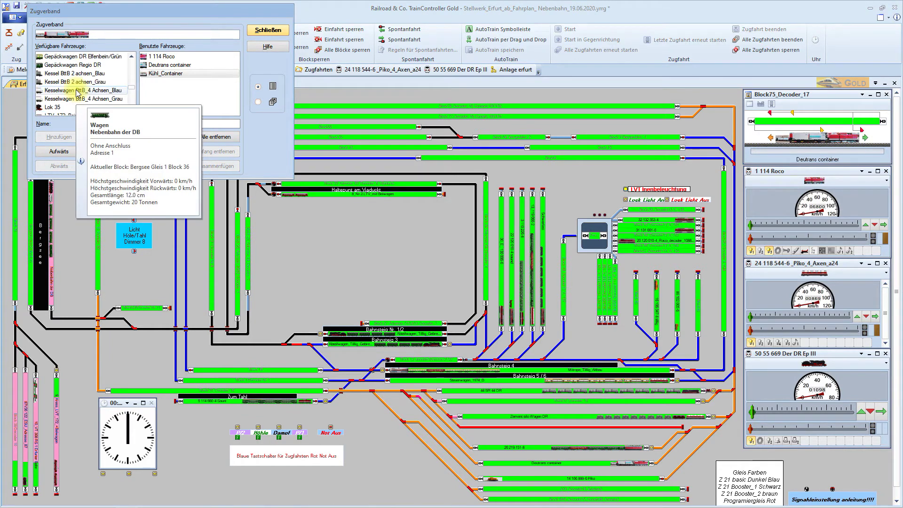
scroll(77, 92, "up", 4)
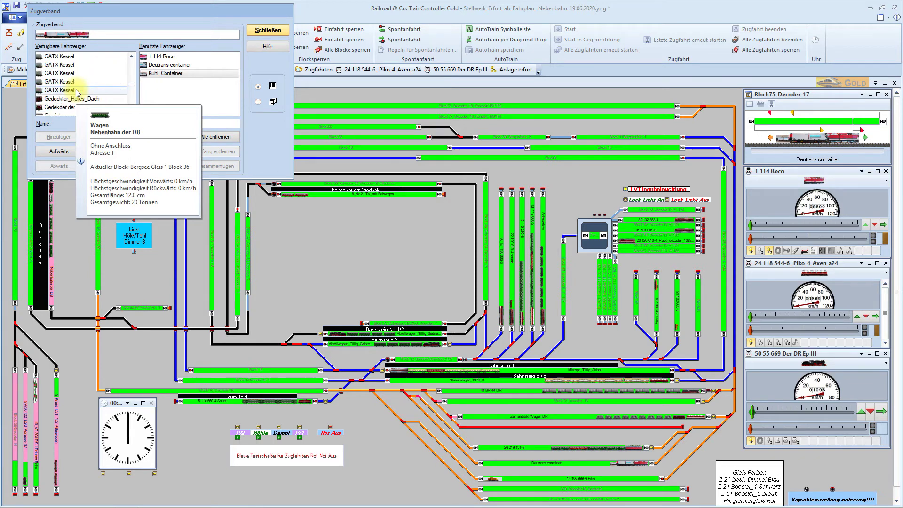
scroll(77, 93, "up", 3)
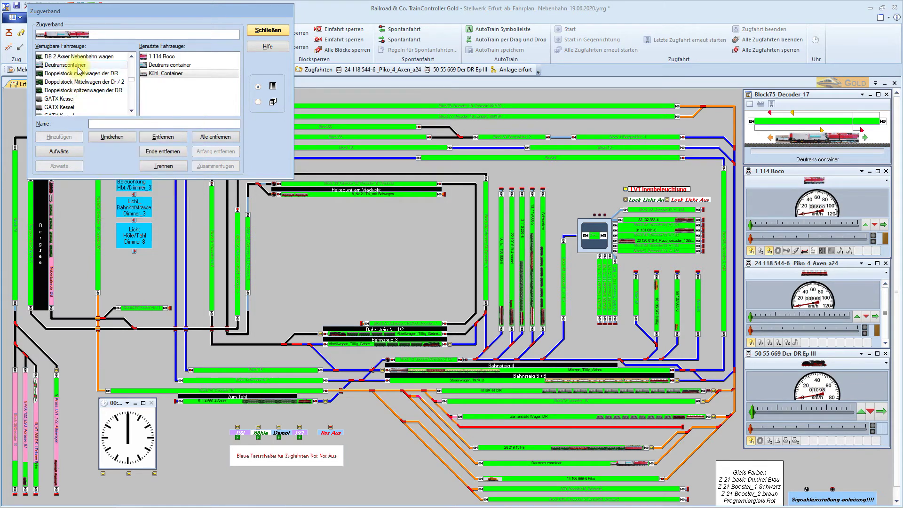
left_click(78, 66)
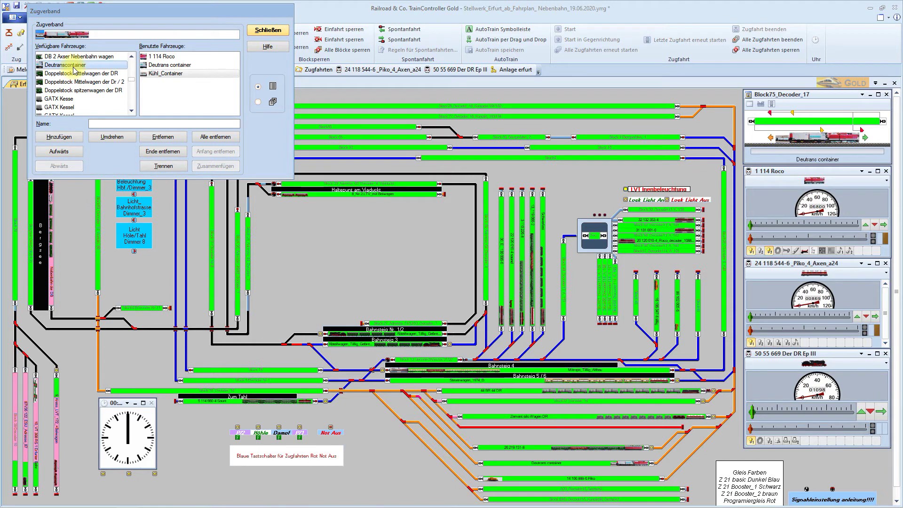
left_click(59, 136)
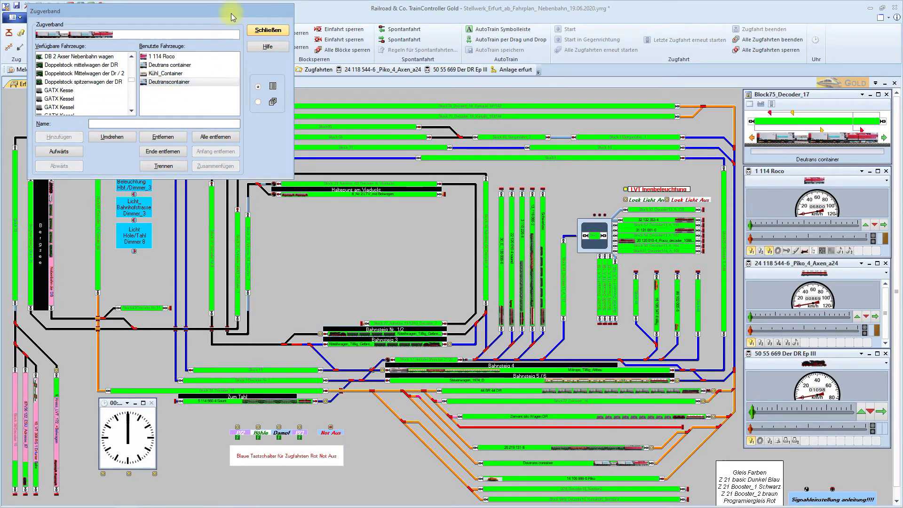
left_click(263, 31)
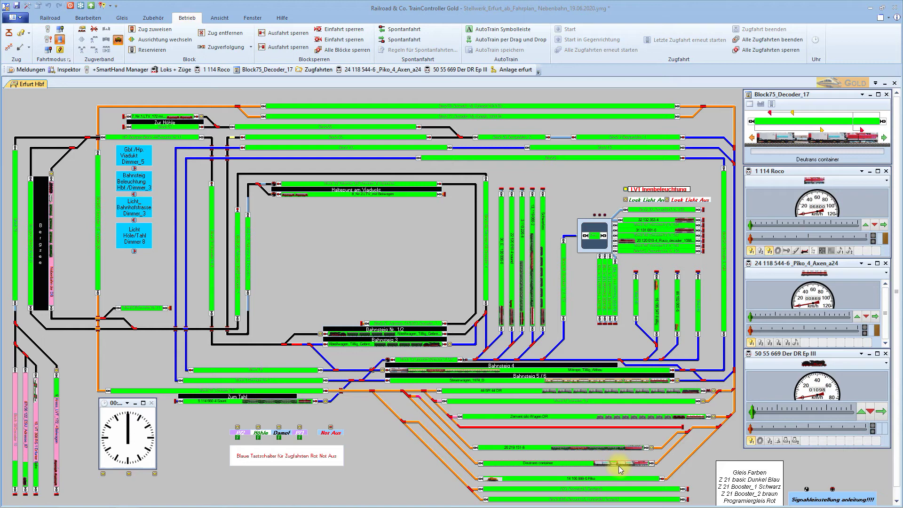
mouse_move(619, 466)
left_click_drag(600, 467, 265, 165)
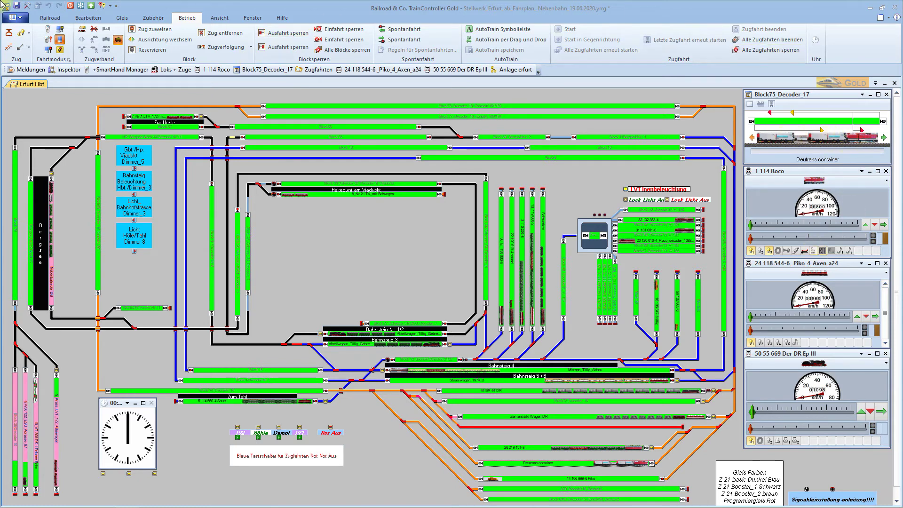
left_click_drag(444, 71, 418, 189)
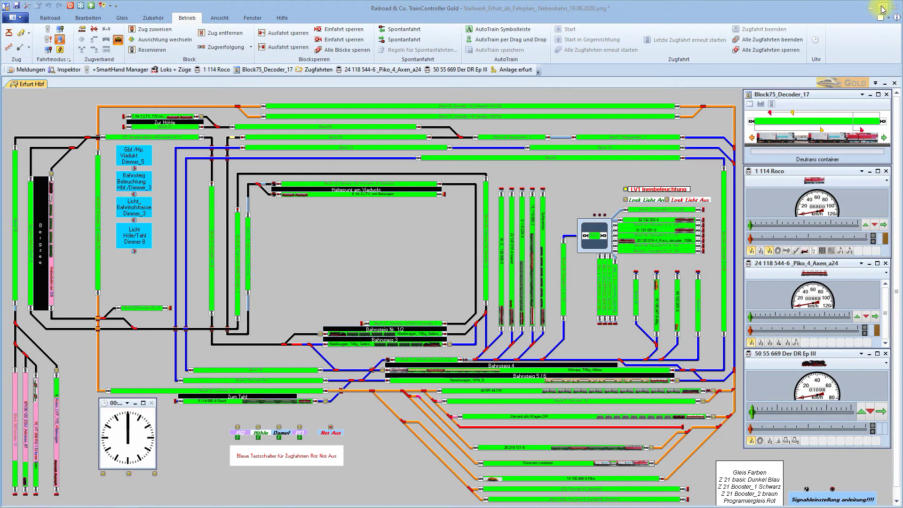
Minimise TrainController, switch to TrainAnimator and close its empty Unbenannt window
left_click(874, 9)
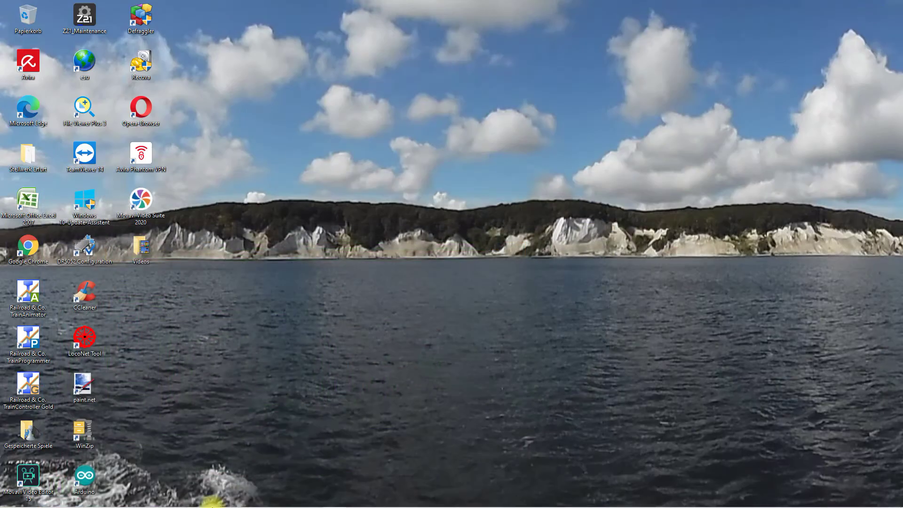
left_click(146, 500)
mouse_move(28, 506)
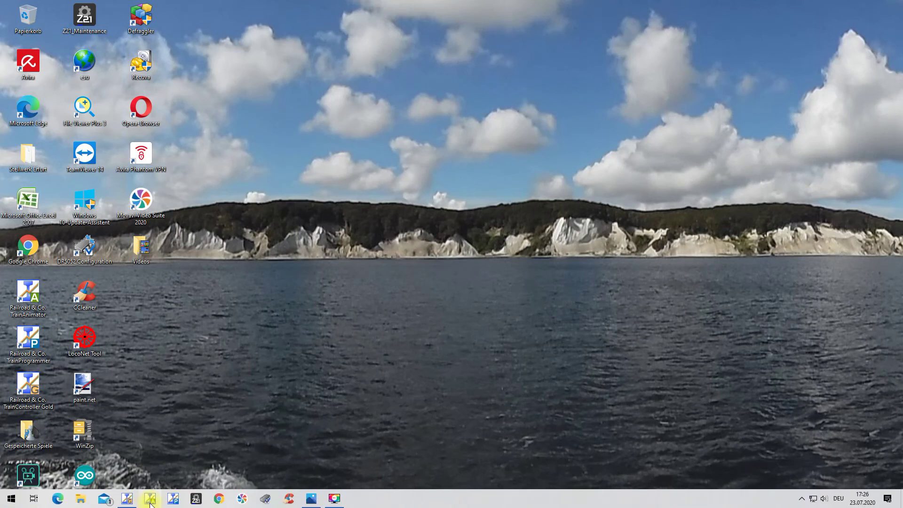
left_click(151, 499)
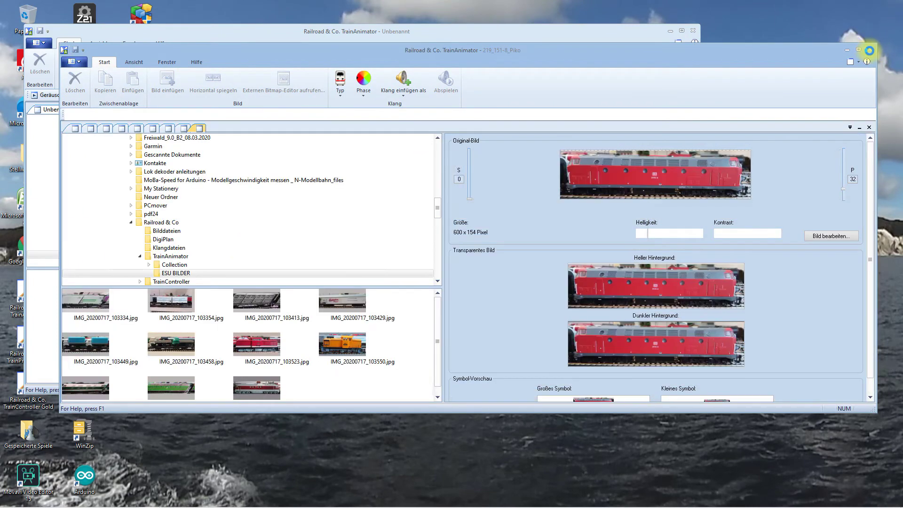
left_click(694, 31)
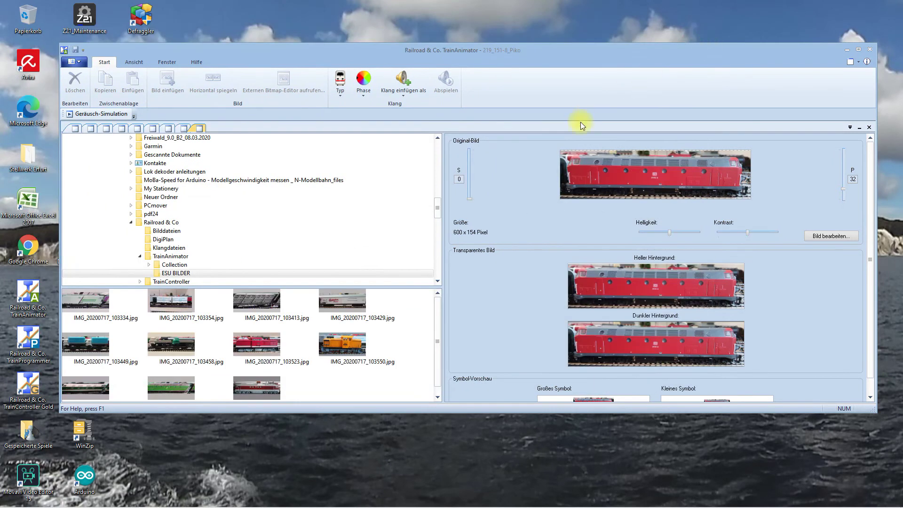
left_click(347, 286)
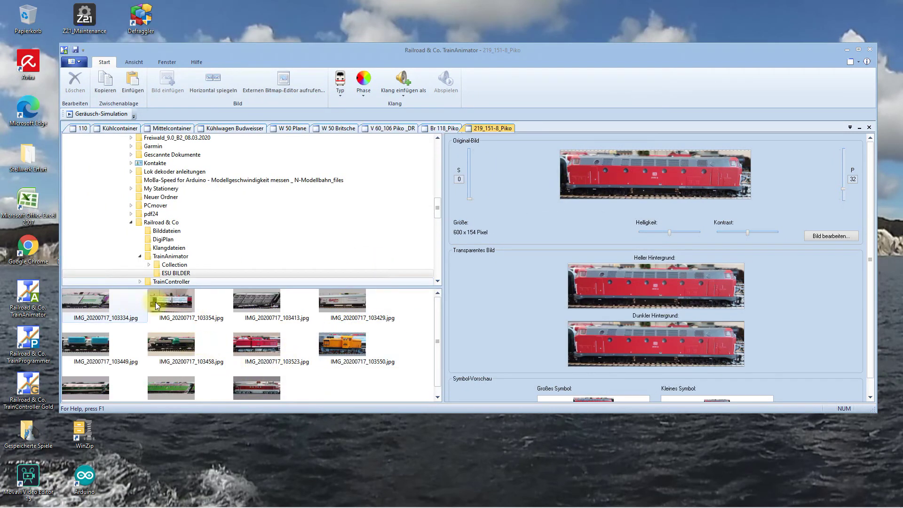
Show the Kühlcontainer picture and open its source photo IMG_20200717_103354.jpg from the ESU BILDER folder in Paint 3D
left_click(78, 306)
left_click(171, 307)
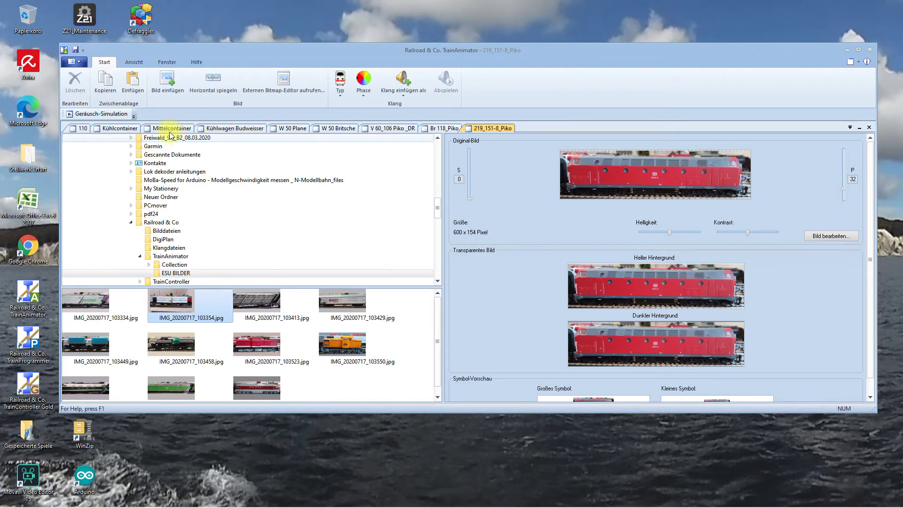
left_click(128, 133)
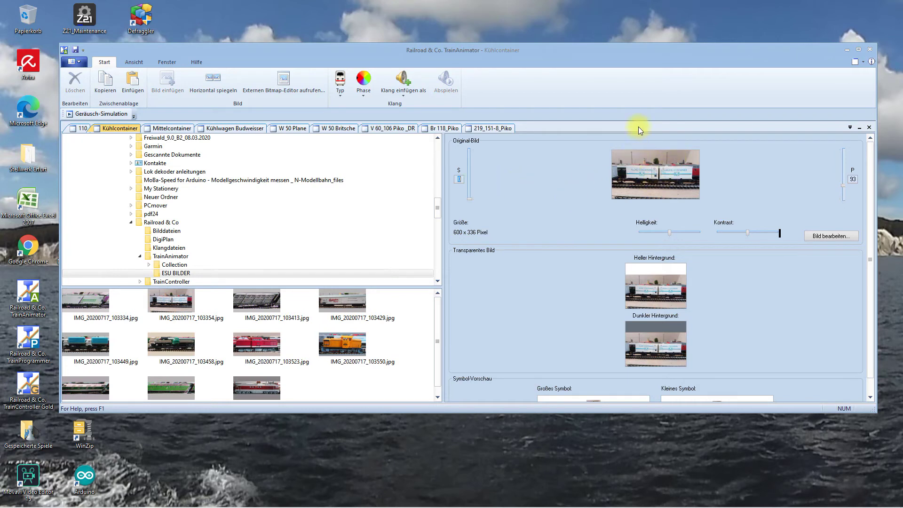
left_click(183, 307)
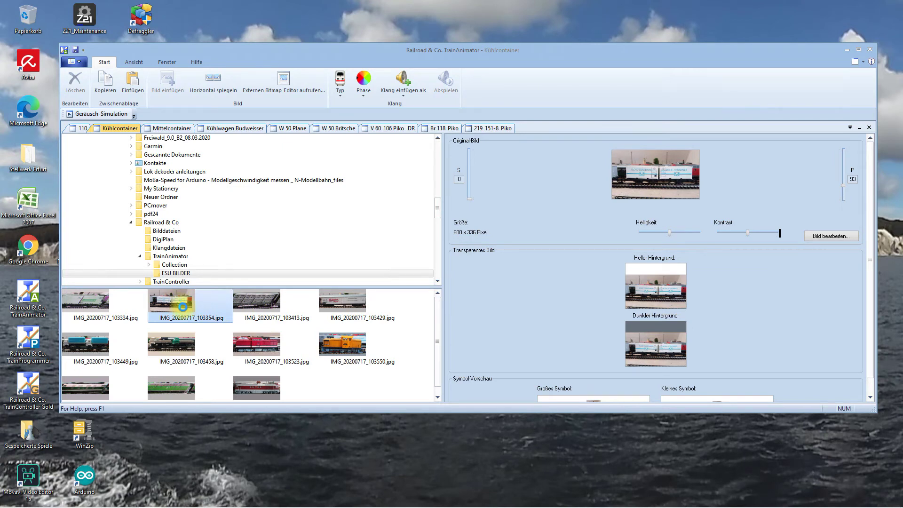
right_click(183, 307)
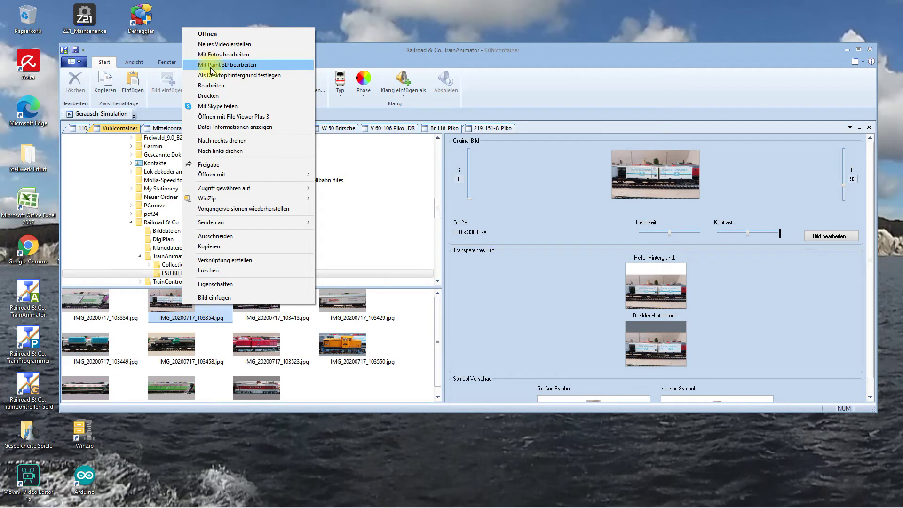
left_click(224, 65)
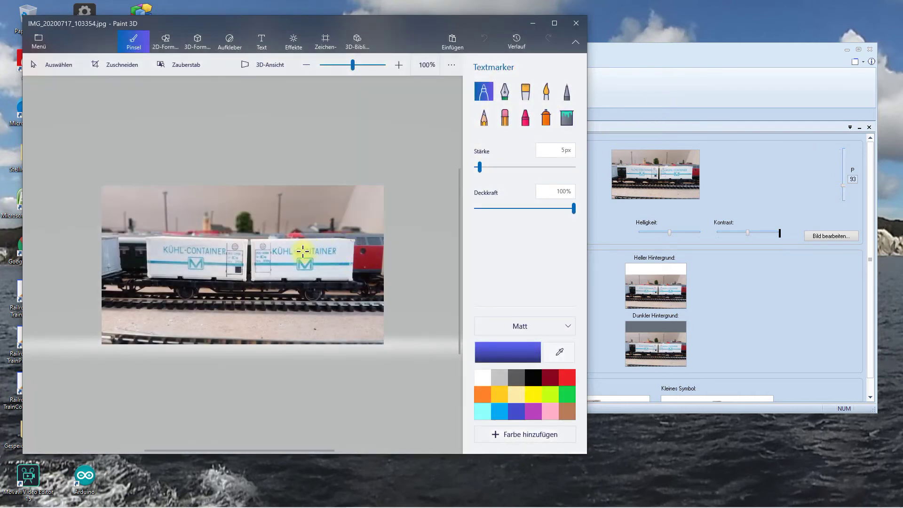
Crop the photo closely around the Kühl-Container wagon to about 501 × 158 px and save the image
left_click(227, 265)
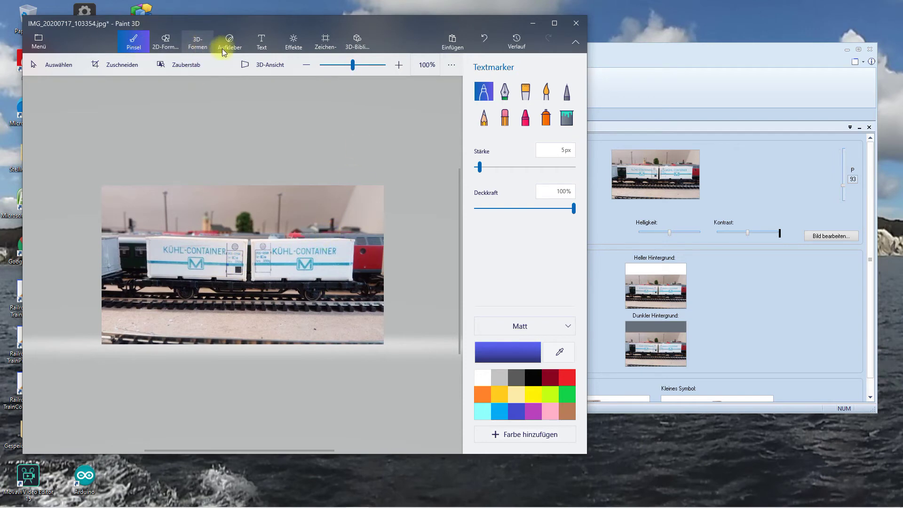
left_click(125, 68)
left_click_drag(243, 183, 238, 232)
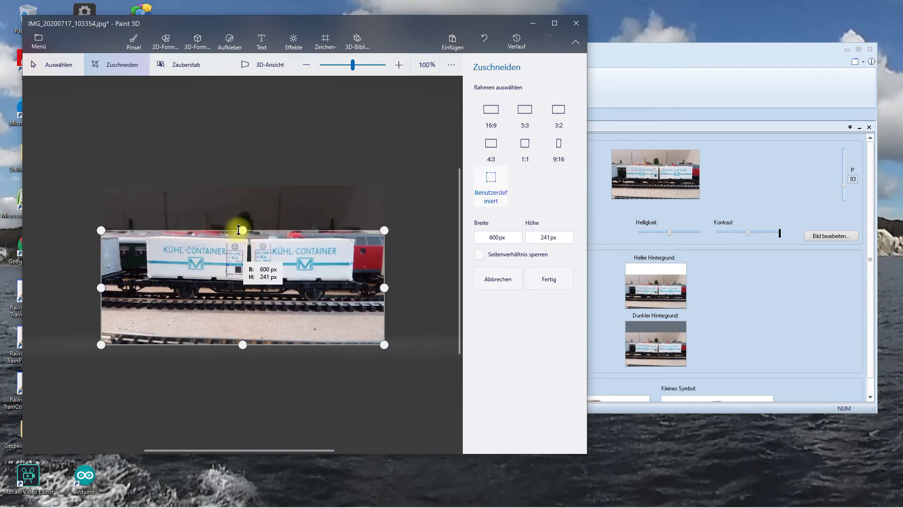
left_click_drag(243, 346, 243, 308)
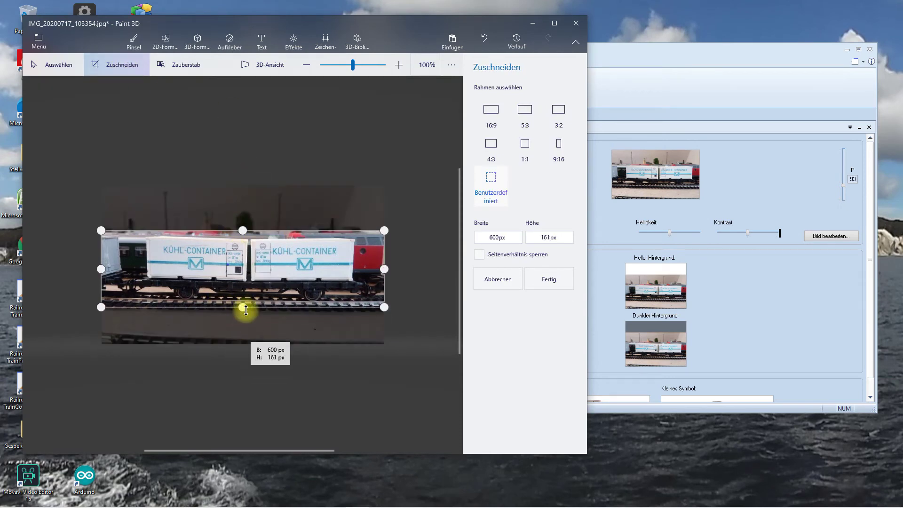
left_click_drag(384, 269, 367, 271)
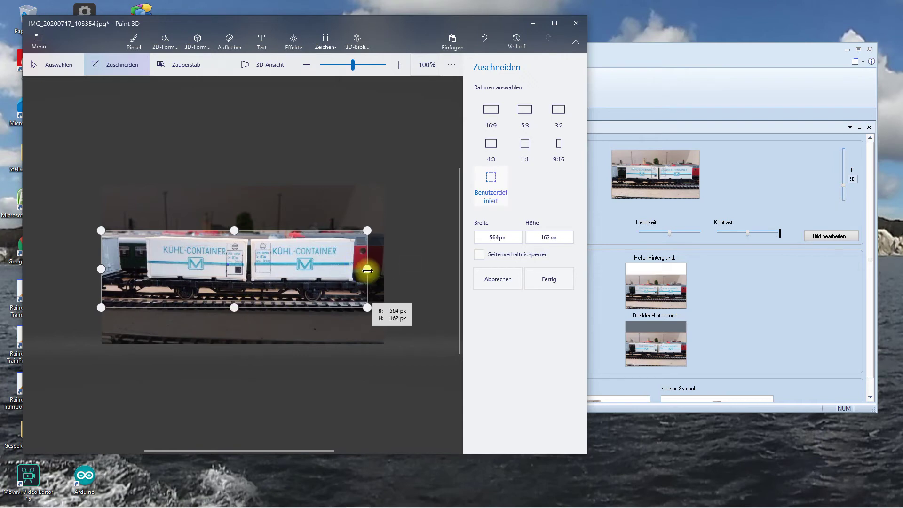
left_click_drag(101, 269, 132, 268)
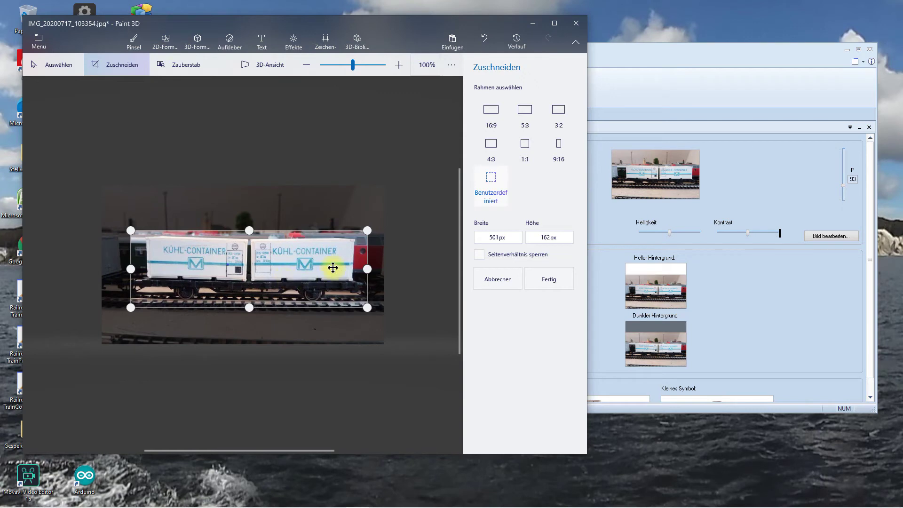
left_click_drag(250, 231, 249, 230)
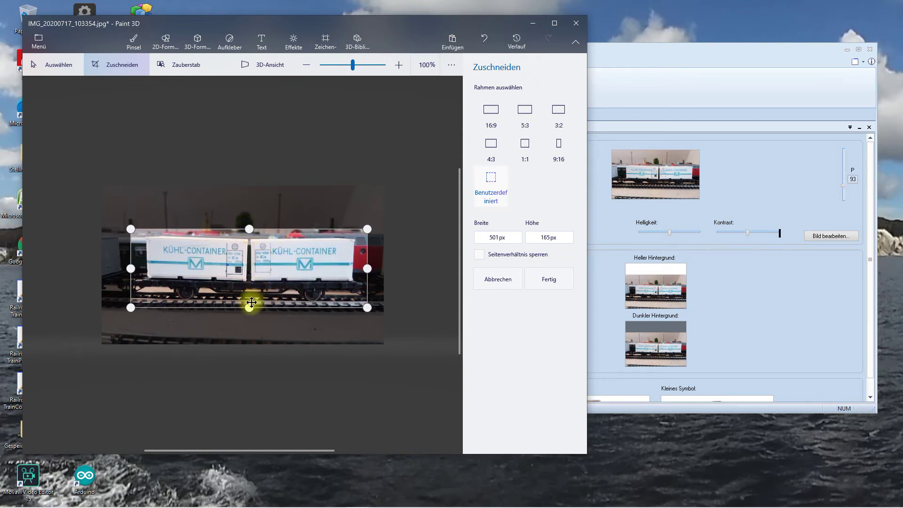
left_click_drag(249, 308, 249, 305)
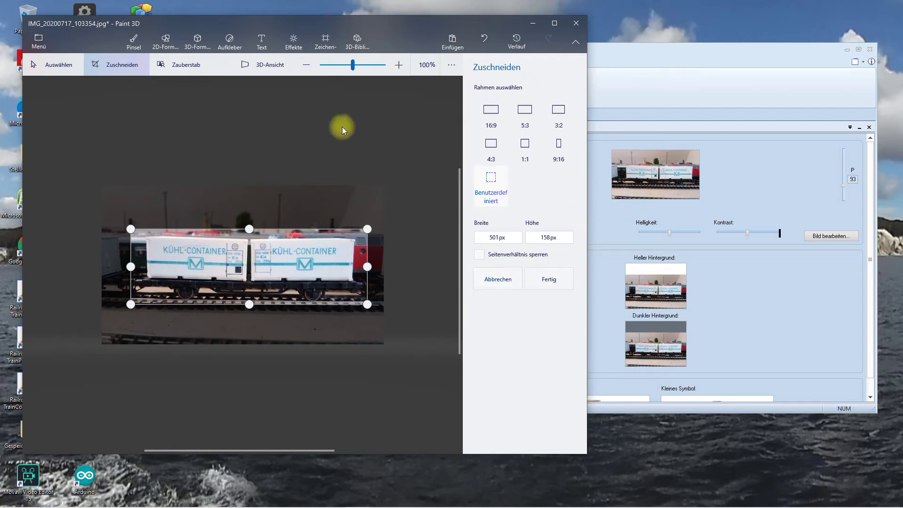
left_click(38, 45)
left_click(75, 137)
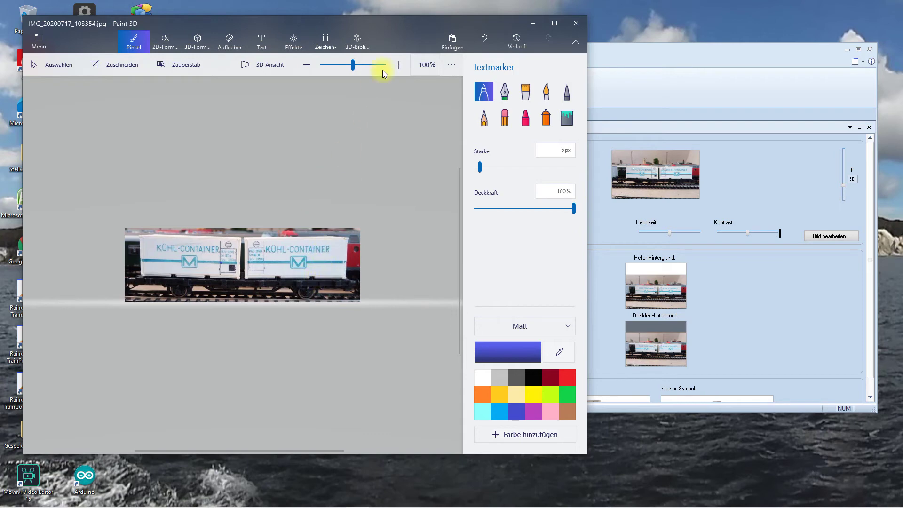
Set the canvas width to 600 px with the aspect ratio locked and the image scaled along with it
left_click(334, 47)
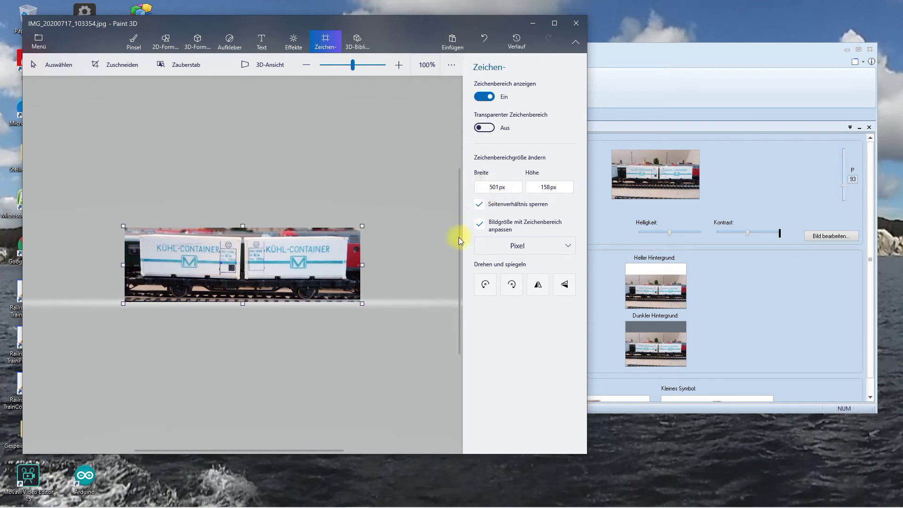
left_click(498, 183)
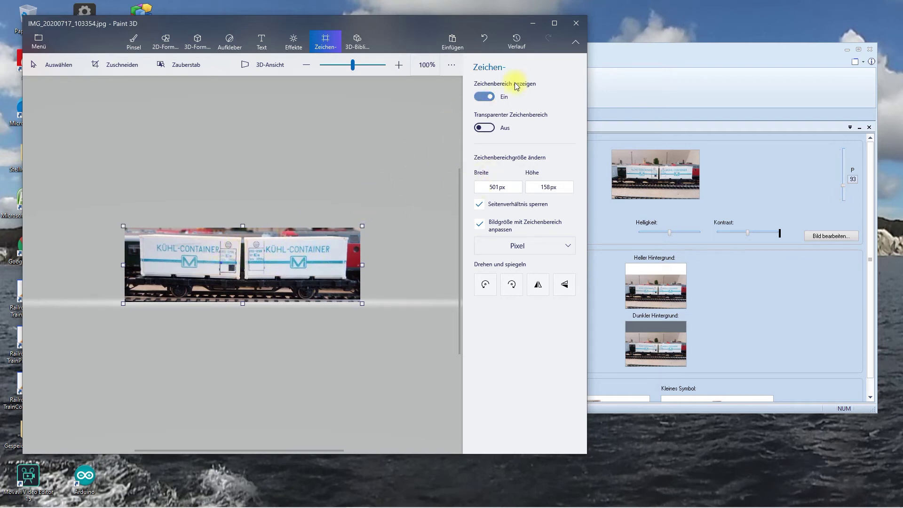
double_click(496, 186)
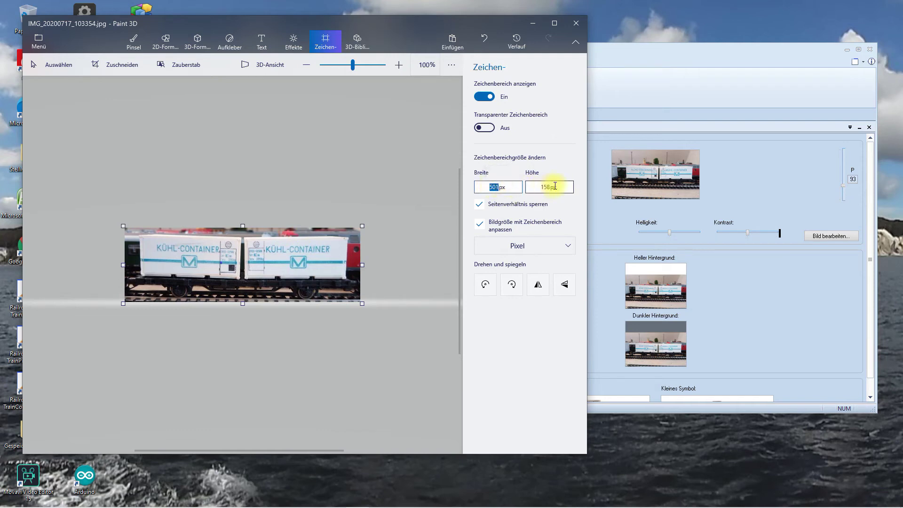
type("600")
left_click(498, 332)
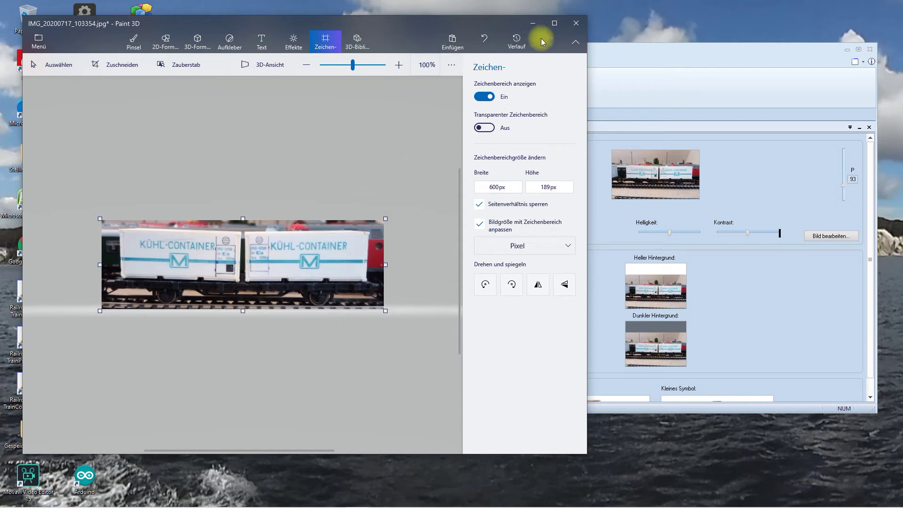
Save the resized wagon photo and close Paint 3D
left_click(41, 40)
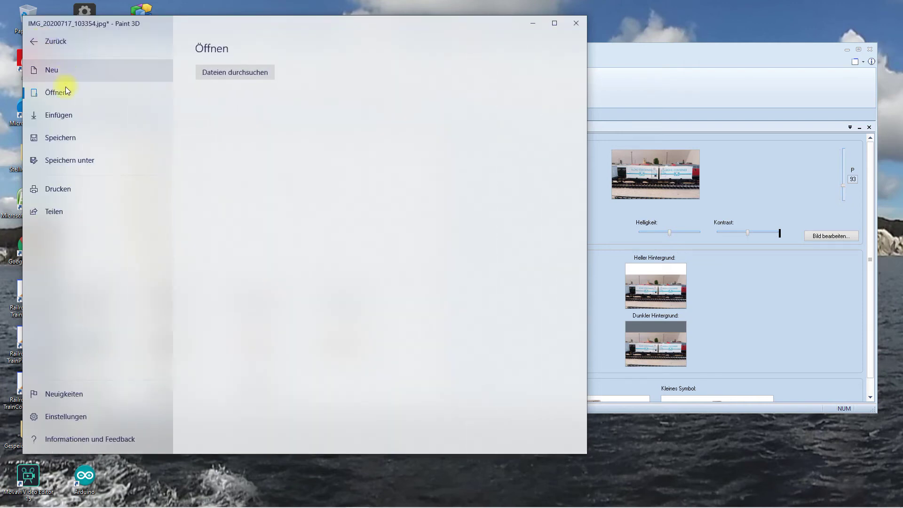
left_click(55, 134)
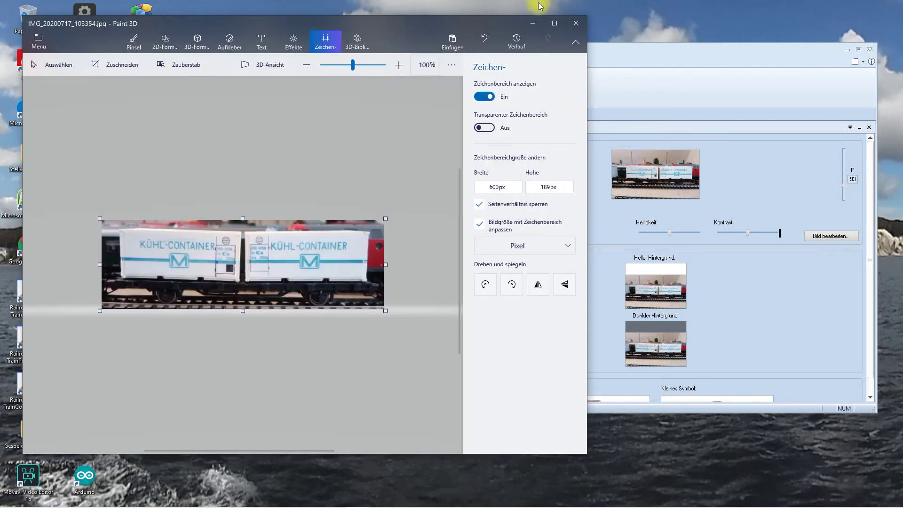
left_click(576, 23)
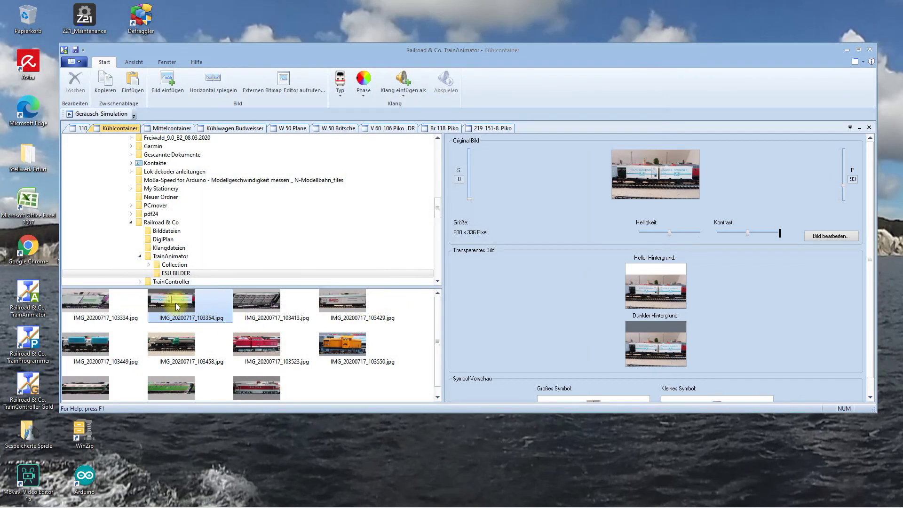
left_click(654, 176)
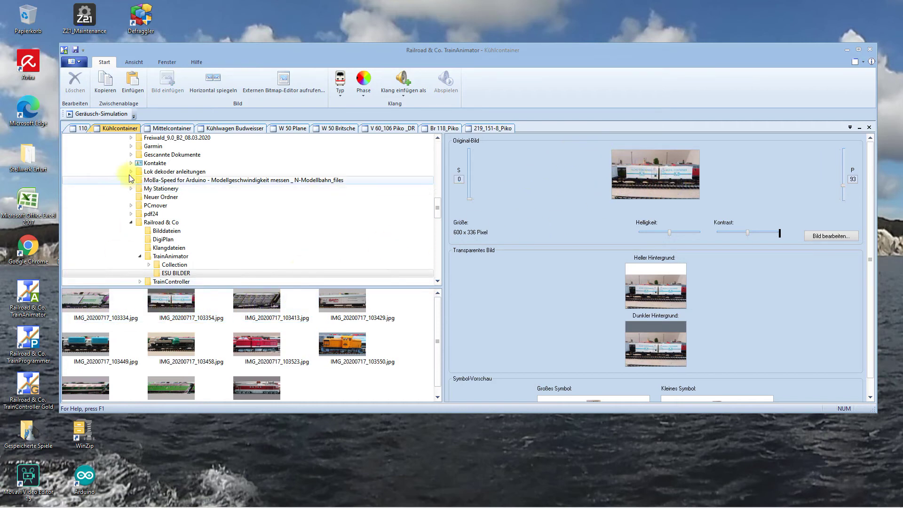
right_click(122, 127)
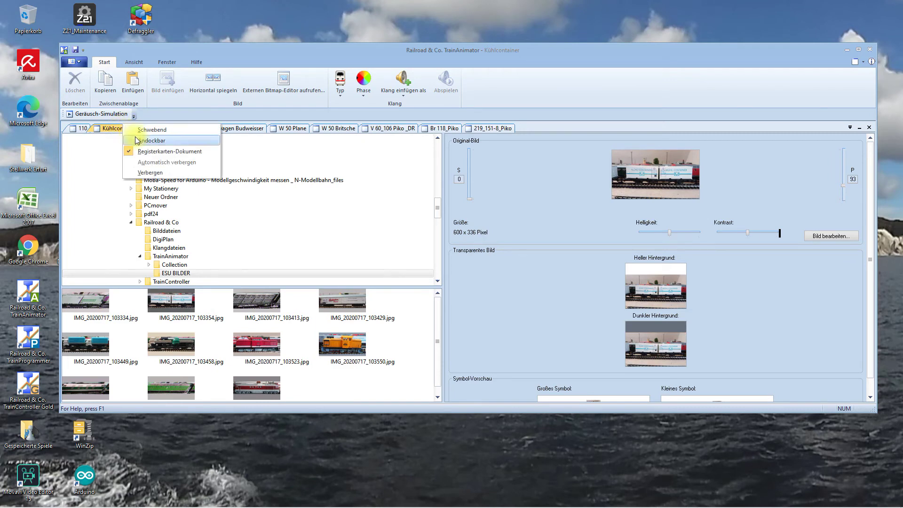
left_click(105, 130)
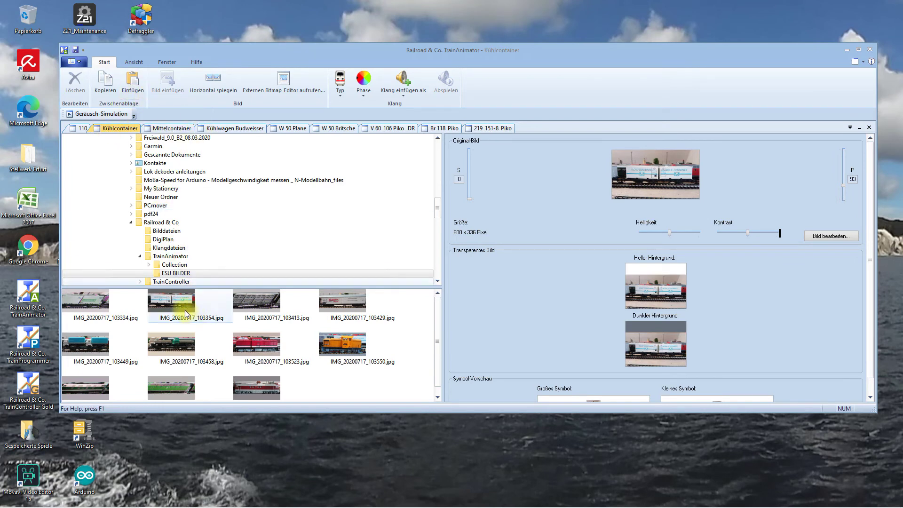
left_click(660, 177)
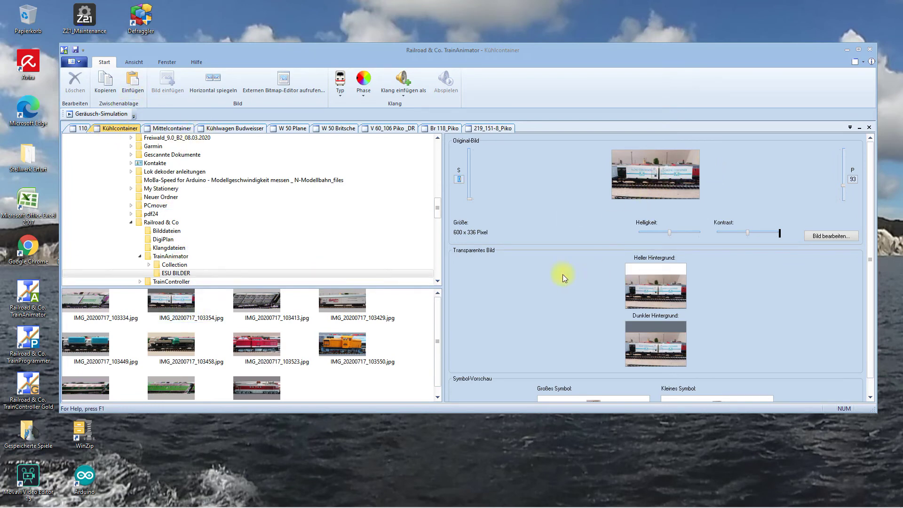
left_click(190, 300)
right_click(205, 304)
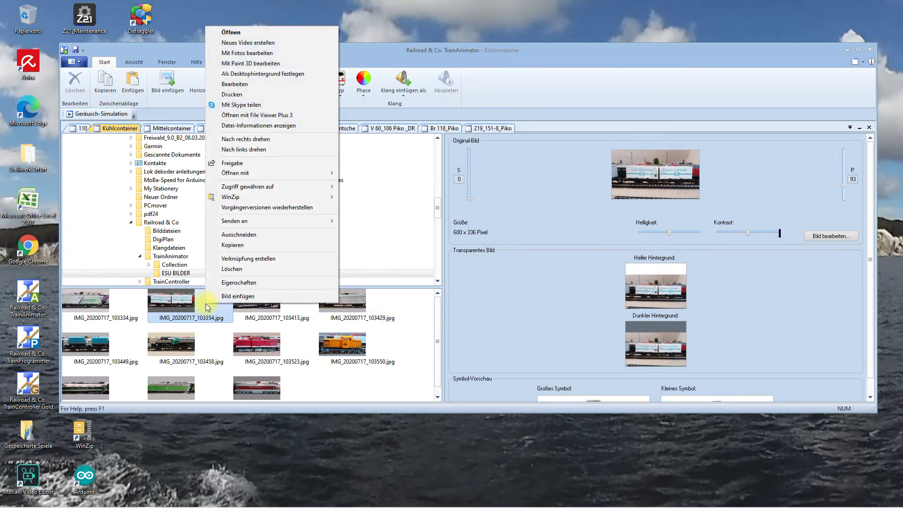
left_click(413, 171)
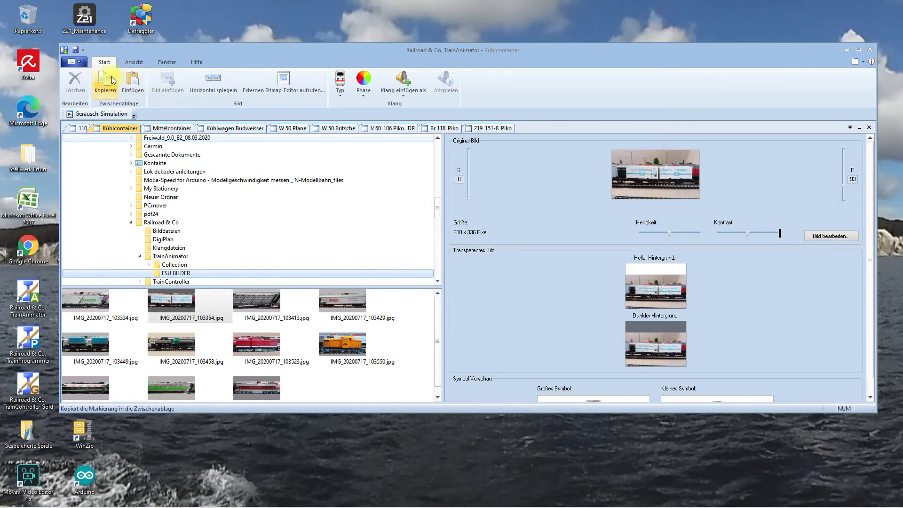
Create a new TrainAnimator file and load IMG_20200717_103354.jpg as its original picture
left_click(74, 61)
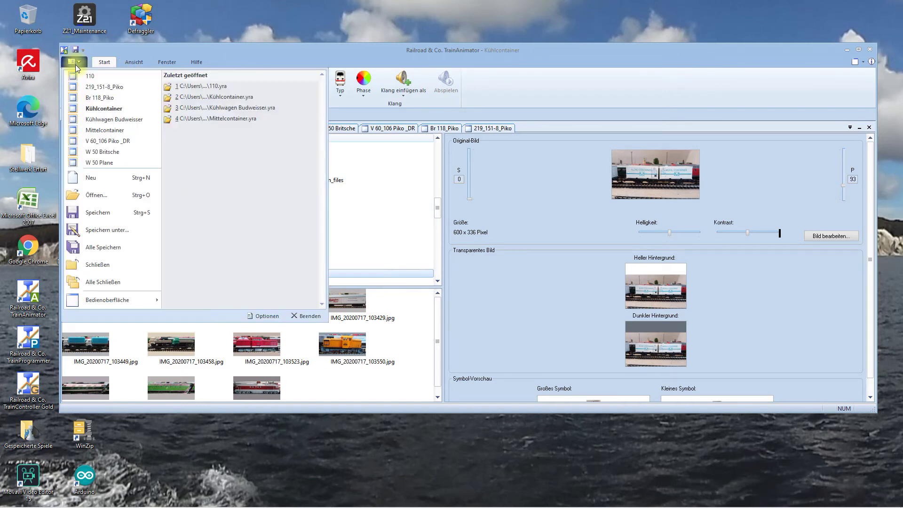
left_click(108, 177)
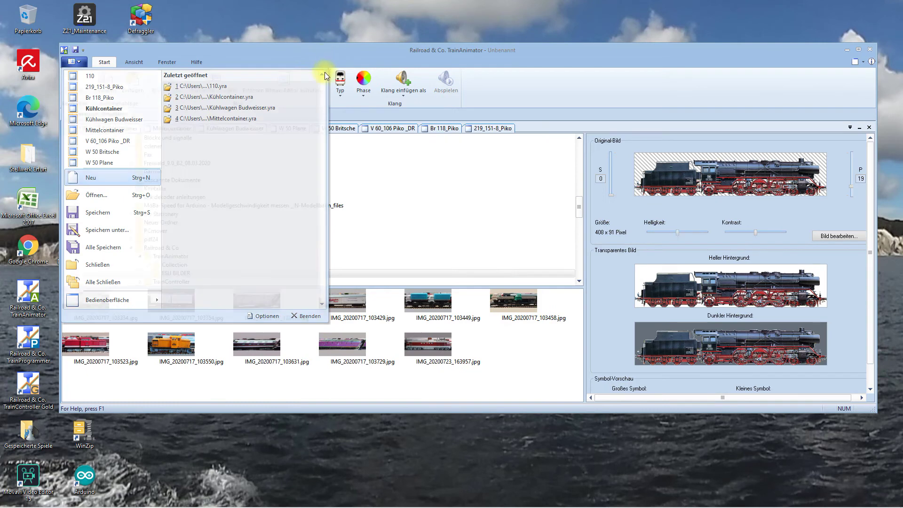
left_click(171, 306)
left_click_drag(171, 306, 833, 165)
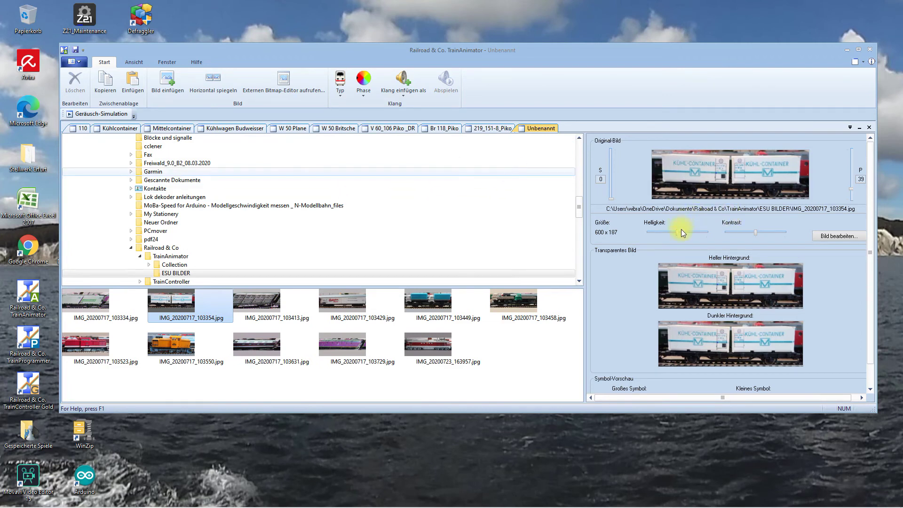
Try a stronger contrast on the Kühl-Container picture and bring it back to just above the middle setting
left_click(756, 233)
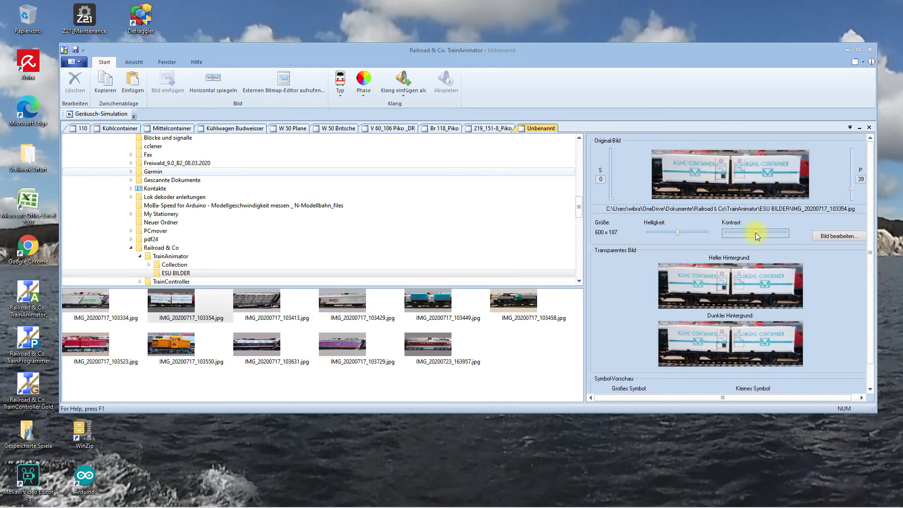
left_click_drag(763, 233, 772, 232)
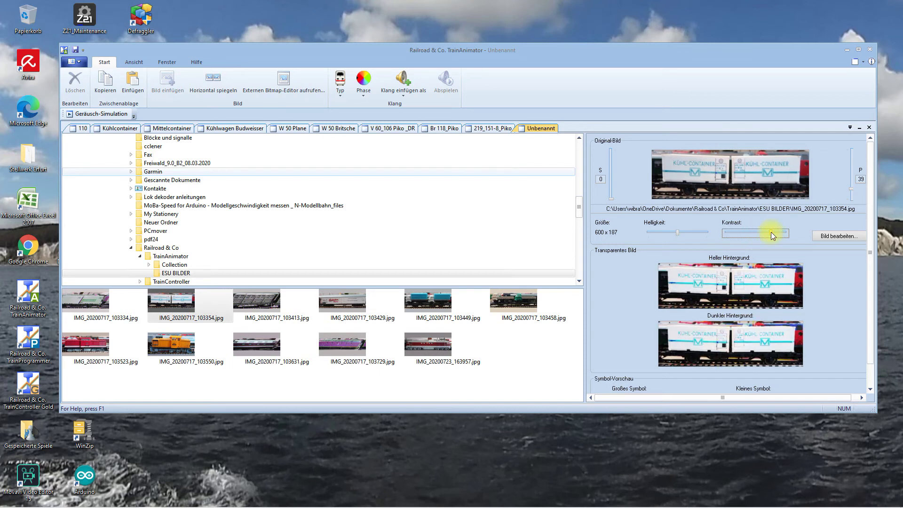
left_click_drag(771, 232, 758, 233)
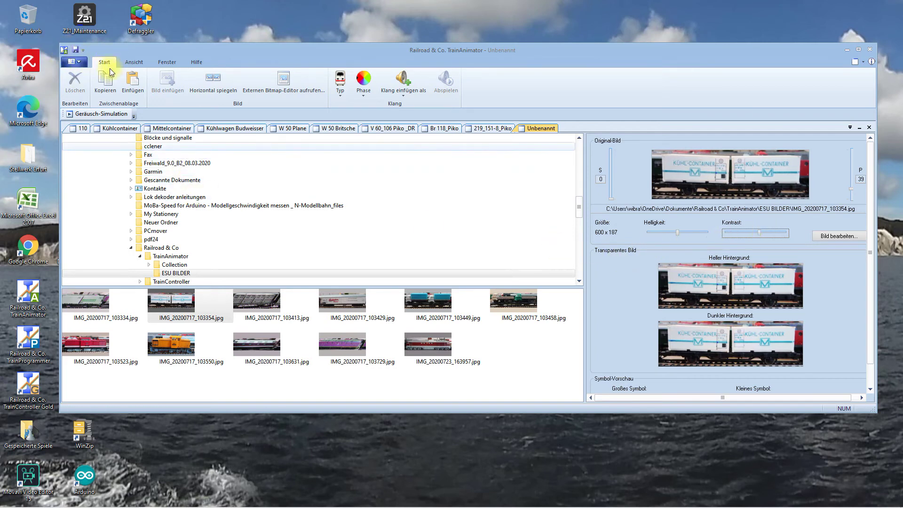
Try to save the new picture file in the ESU BILDER folder as Kühlcontainer/2
left_click(75, 62)
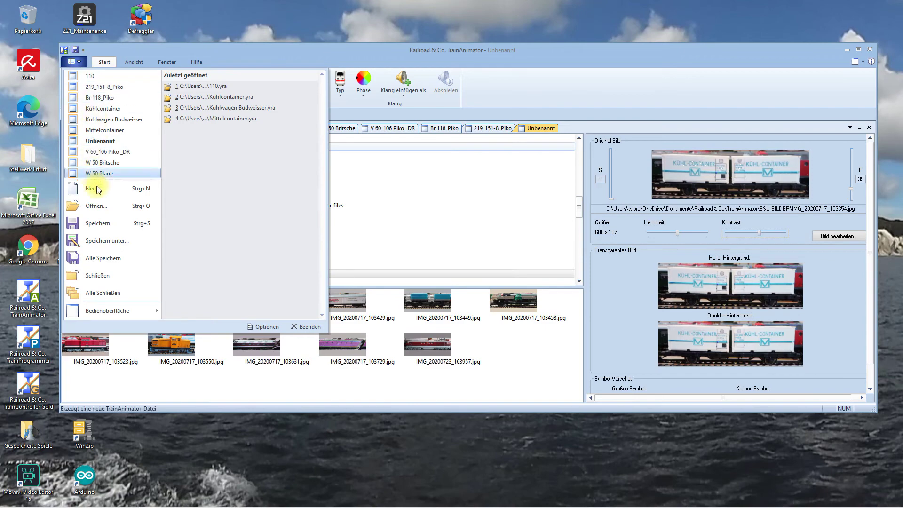
left_click(99, 223)
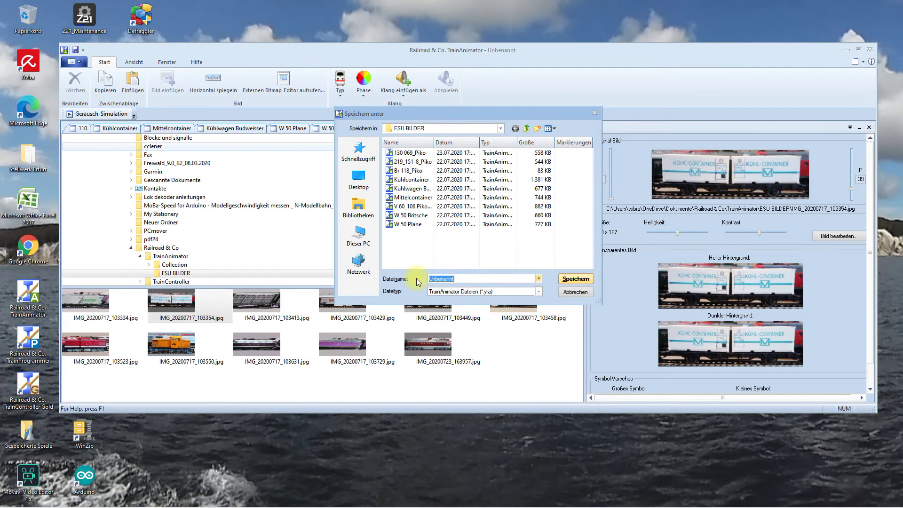
type("K")
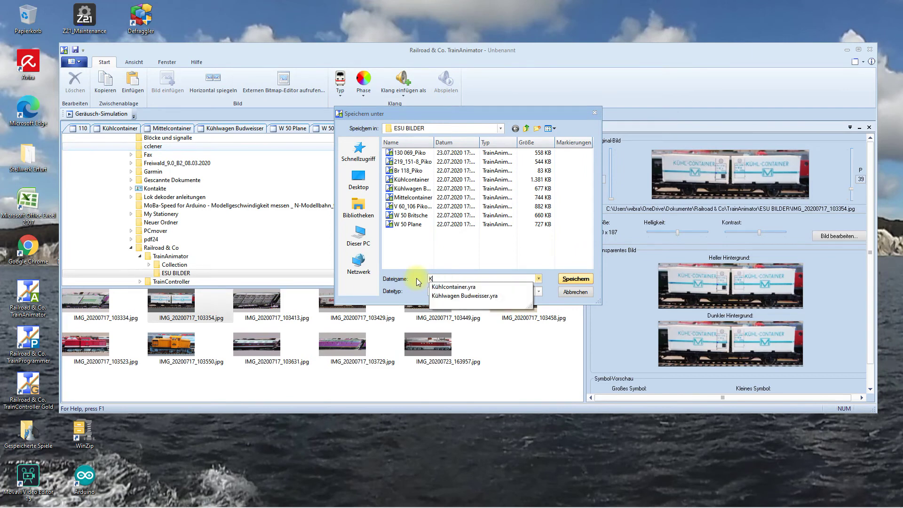
type("ühlcontai")
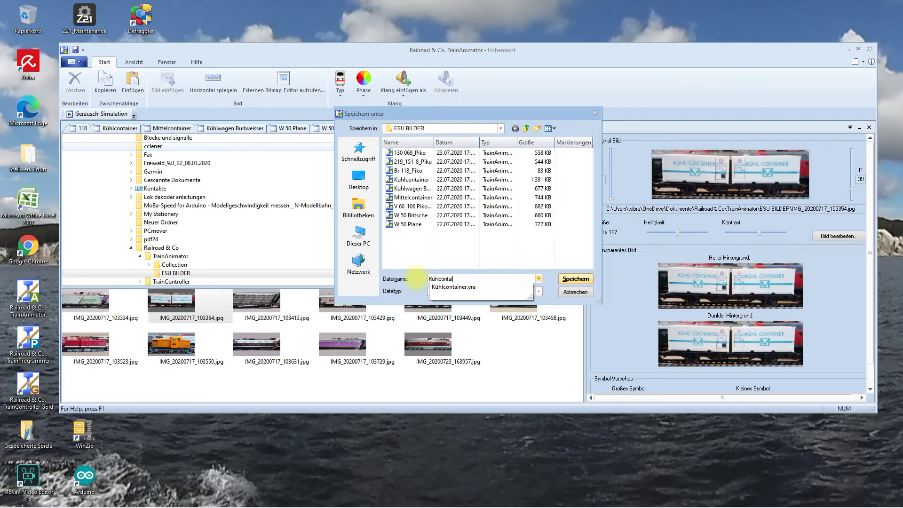
type("ner/2")
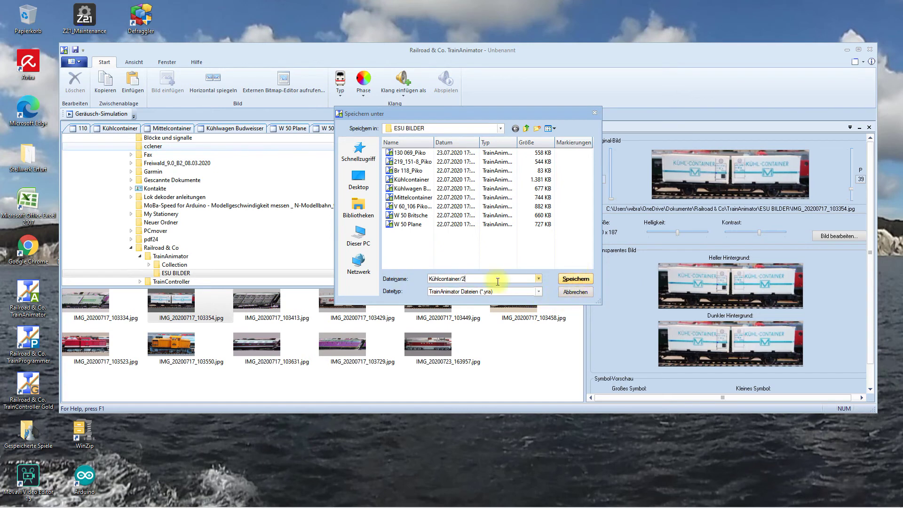
left_click(575, 280)
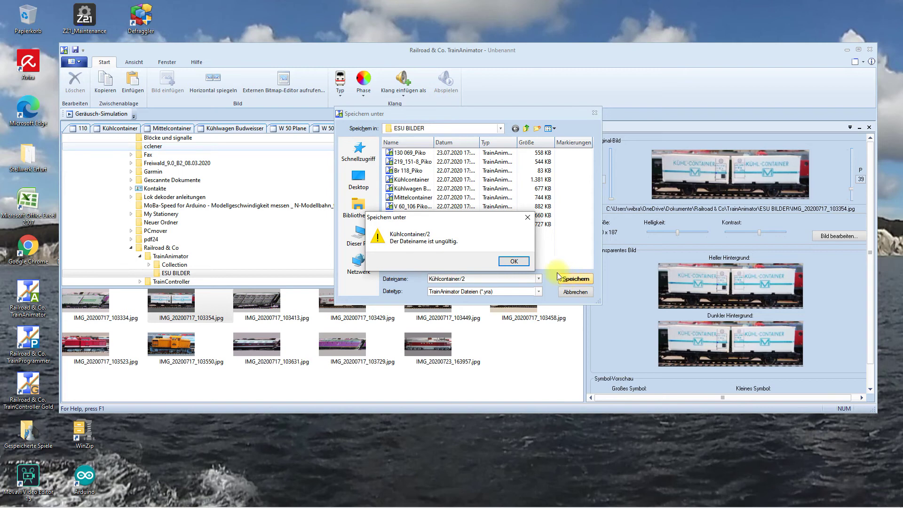
left_click(514, 261)
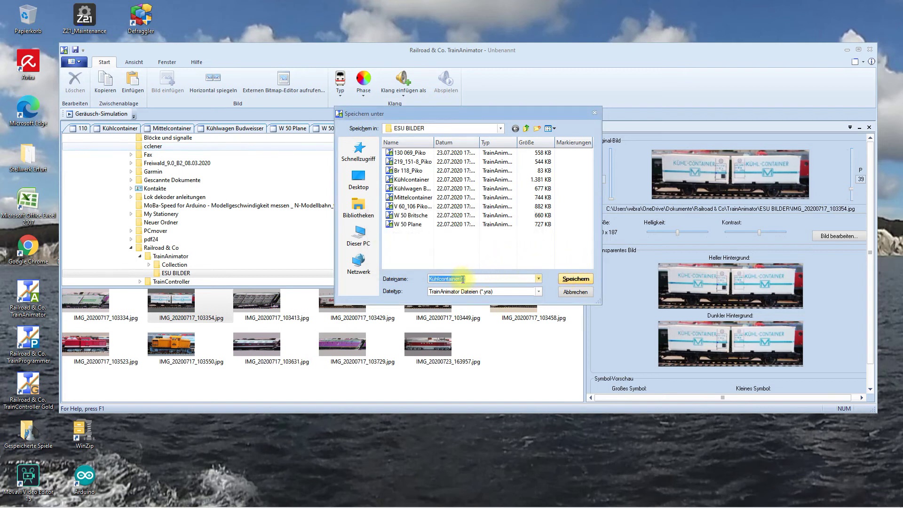
Correct the file name to Kühlcontainer2 and save the picture file in ESU BILDER
left_click(463, 280)
key("BackSpace")
key("BackSpace")
key("Escape")
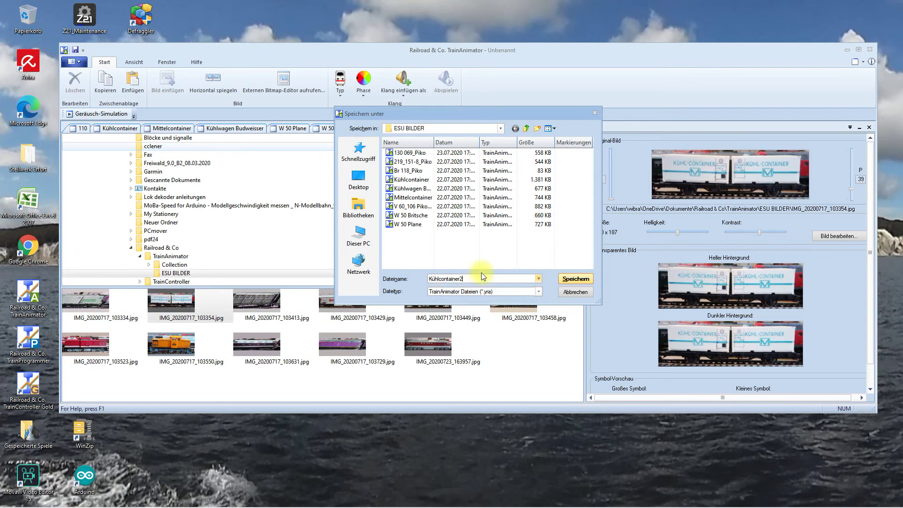
left_click(575, 278)
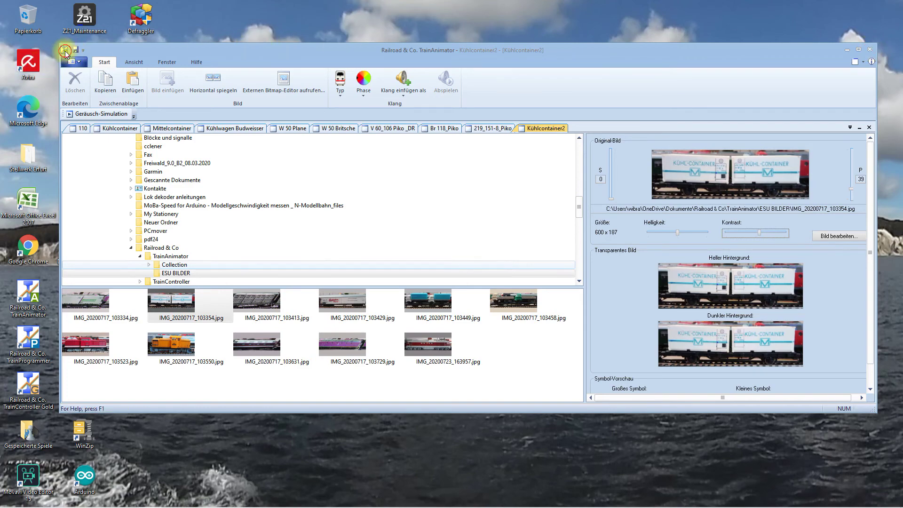
Minimise TrainAnimator and switch to TrainController Gold
left_click(65, 50)
left_click(75, 89)
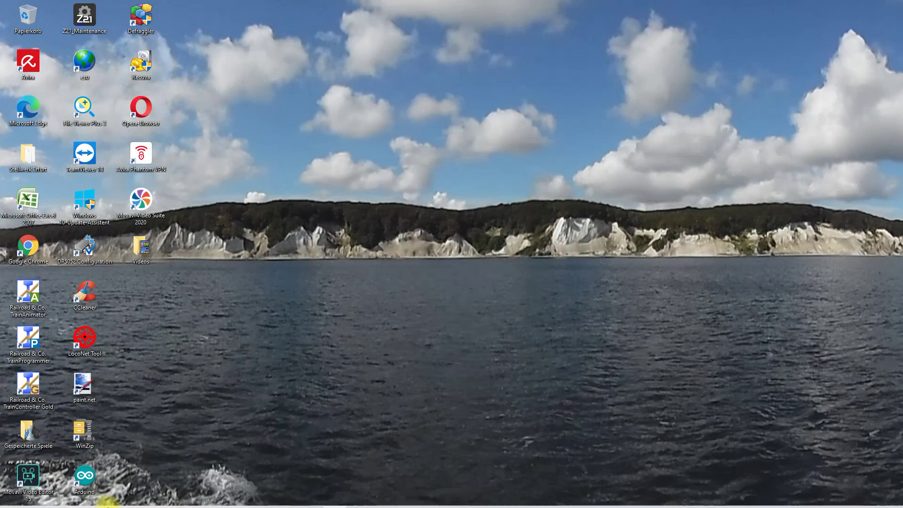
left_click(124, 500)
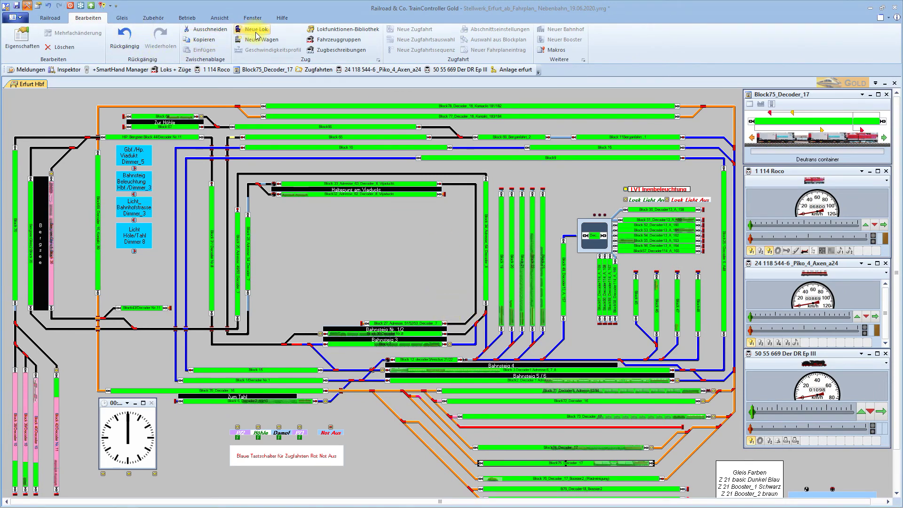
Create a new wagon and open its properties from the Loks + Züge list
left_click(266, 44)
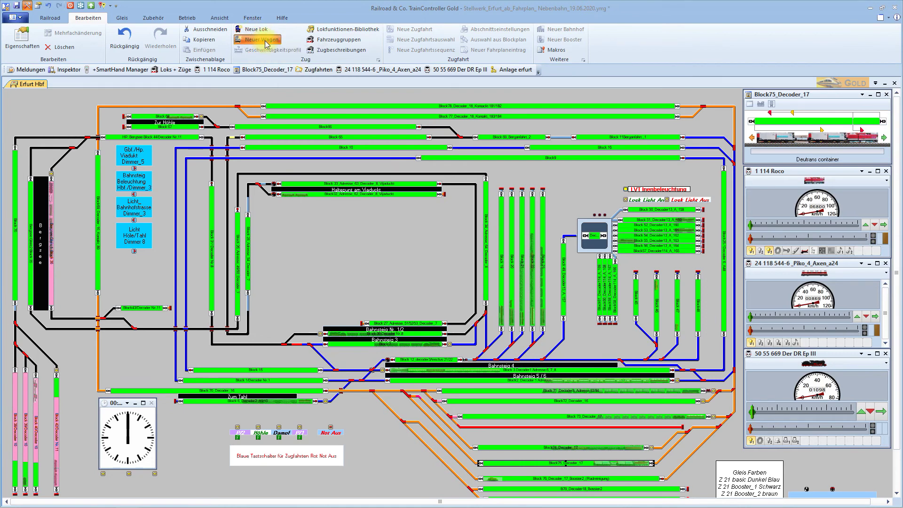
left_click(266, 45)
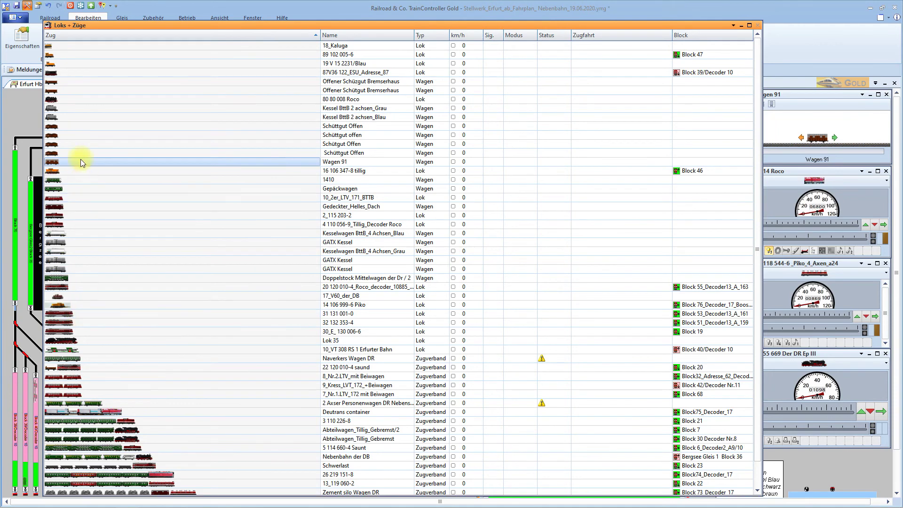
double_click(65, 162)
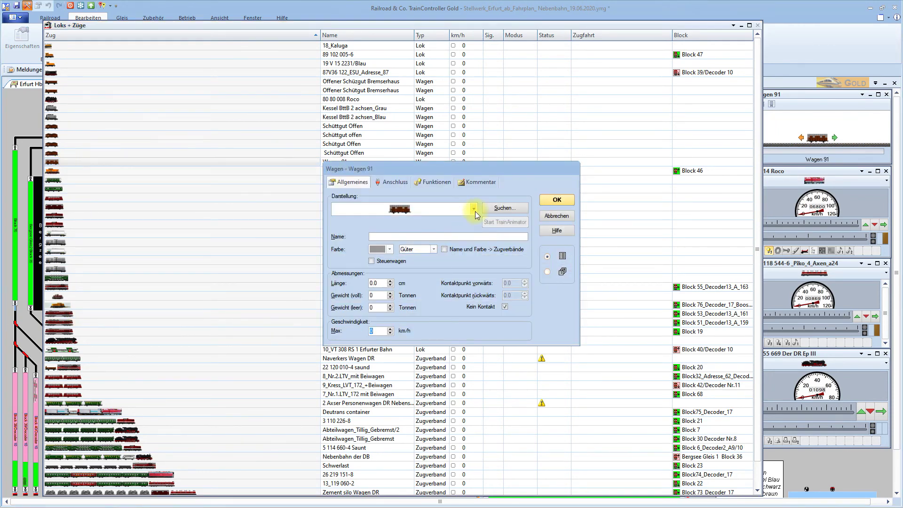
Assign the Kühlcontainer2 picture from the ESU BILDER collection to the new wagon
left_click(472, 209)
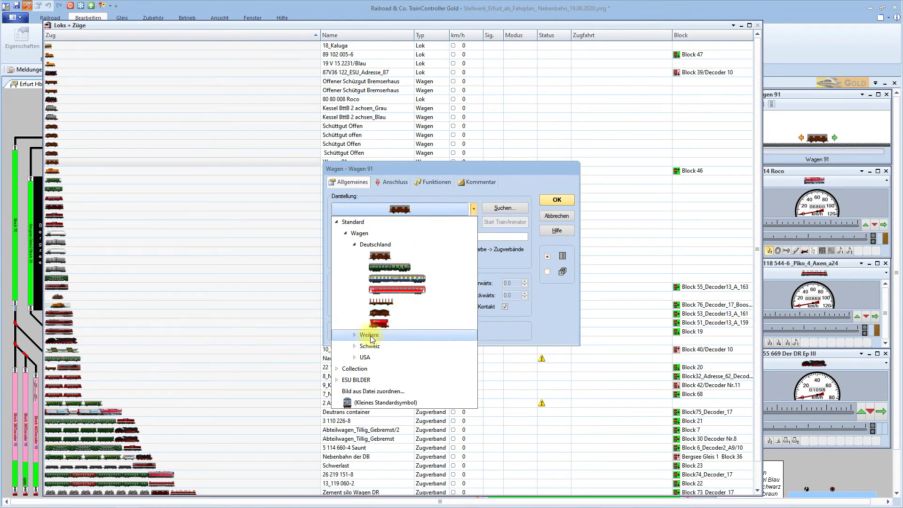
left_click(337, 368)
left_click(343, 379)
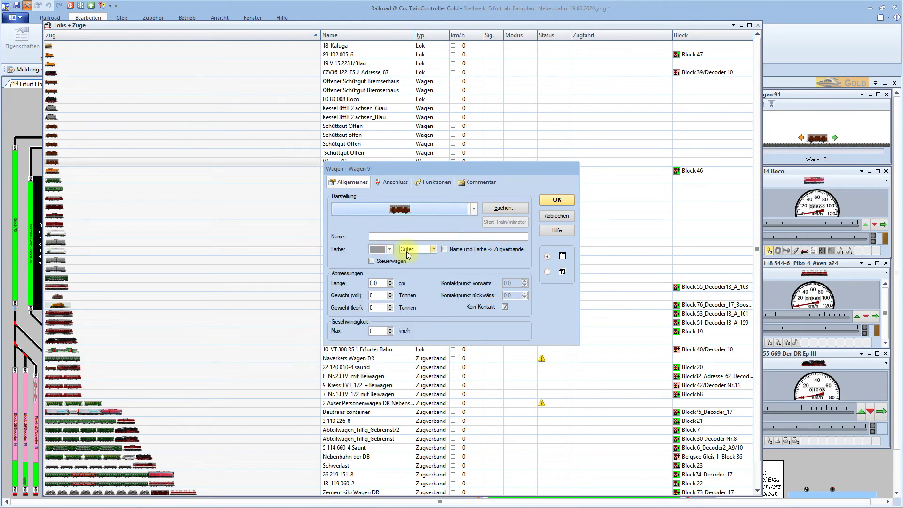
left_click(474, 209)
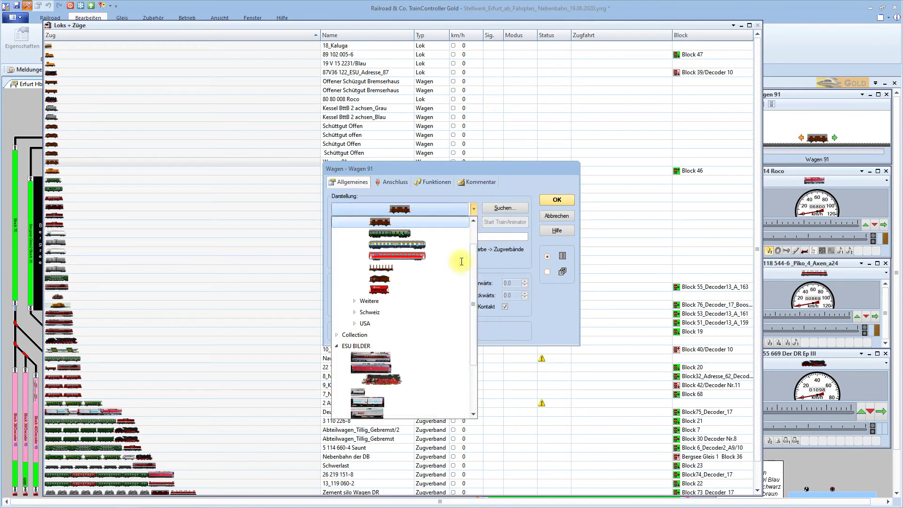
scroll(414, 346, "down", 1)
left_click(377, 368)
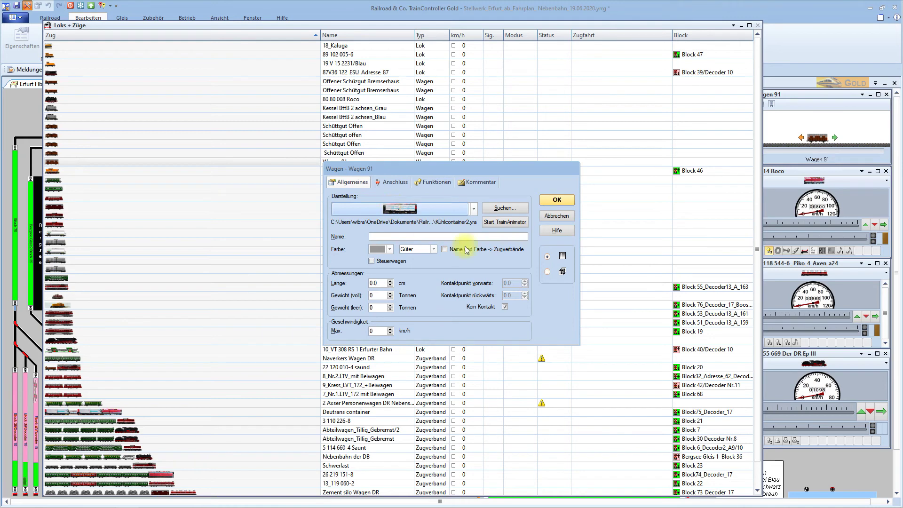
Name the wagon Kühlcontainer_2 and set its length to 11.0 cm
left_click(421, 237)
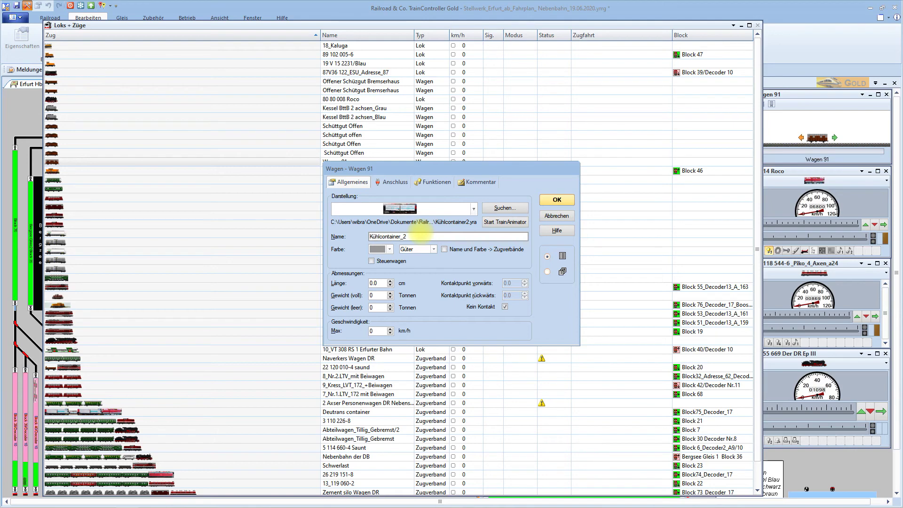
left_click(376, 287)
double_click(374, 283)
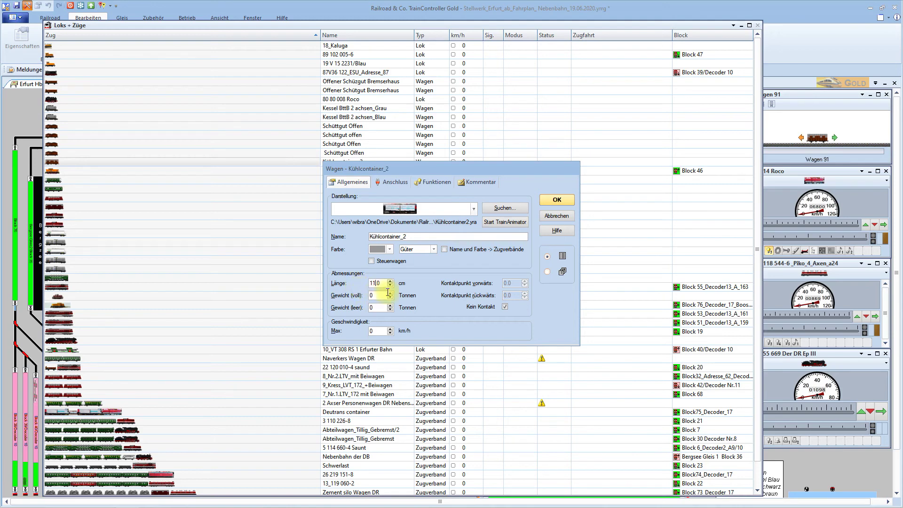
Set the wagon's length to 11.5 cm, full weight to 50 t, empty weight to 15 t and maximum speed to 100 km/h
type(".5")
key("Tab")
type("5")
key("Tab")
type("1")
double_click(376, 331)
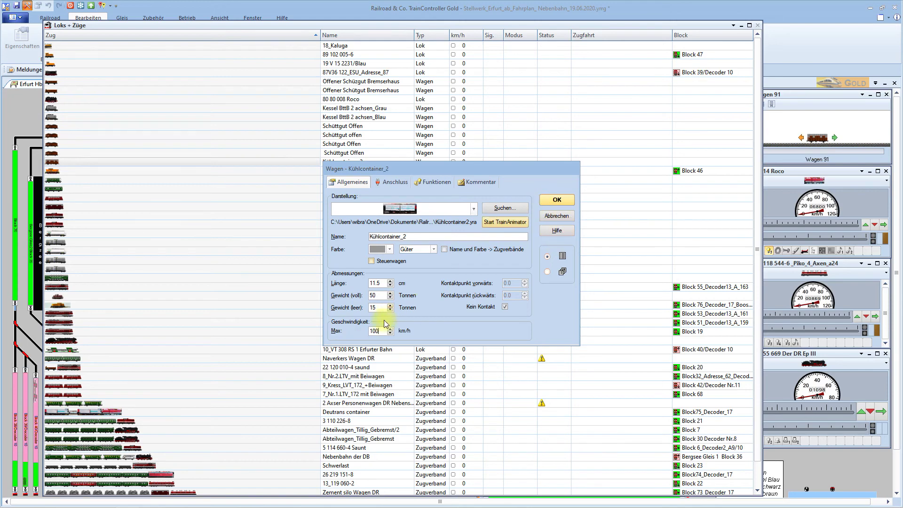
left_click(560, 201)
left_click(572, 201)
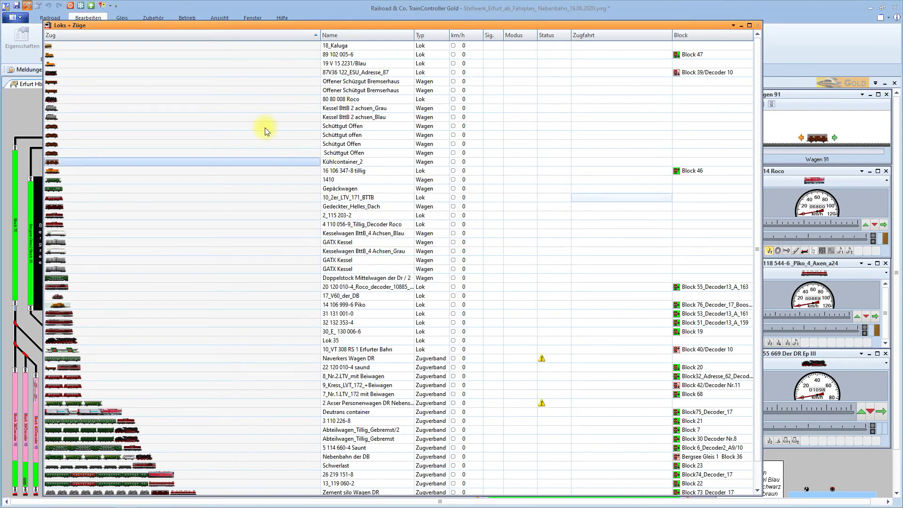
Check the properties of the Kühl_Container wagon in the Deutrans container train
left_click(129, 223)
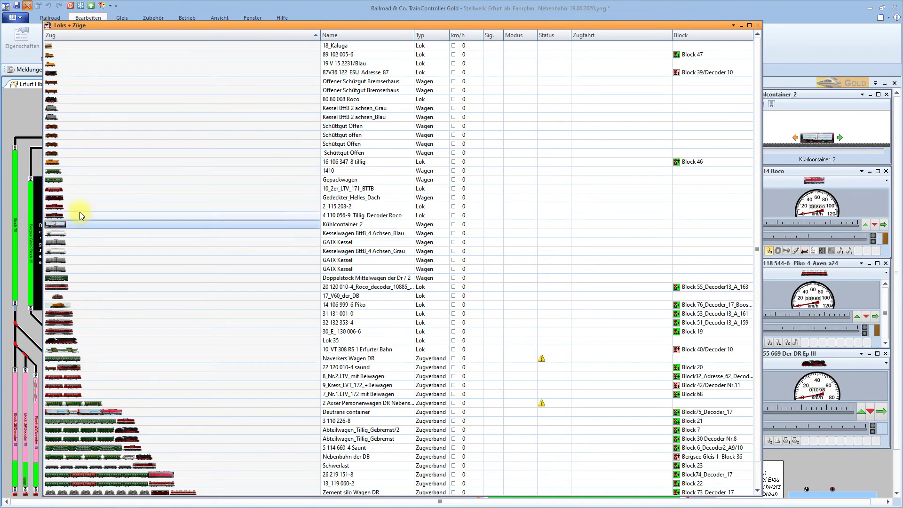
scroll(118, 331, "down", 1)
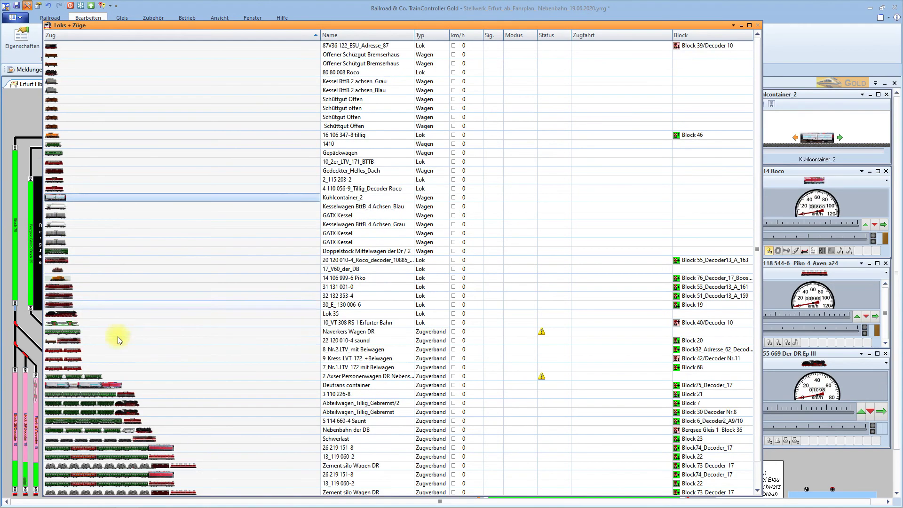
left_click(71, 385)
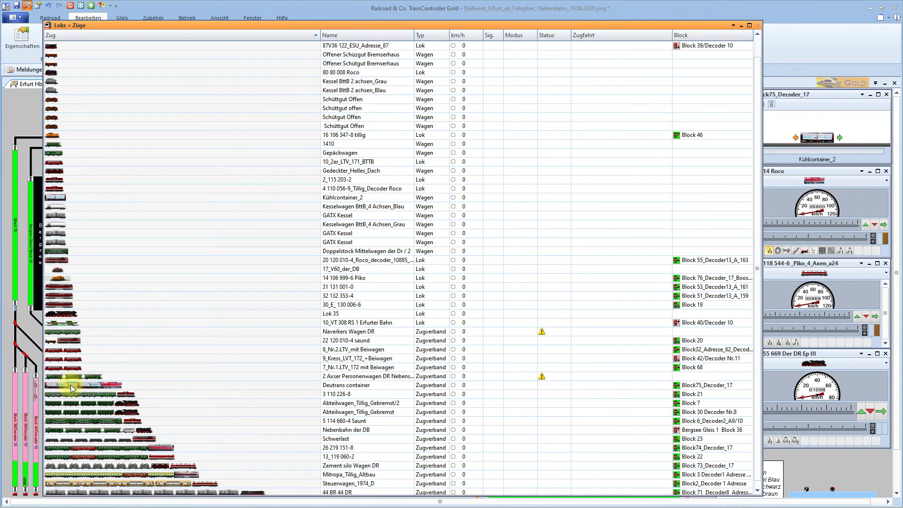
double_click(70, 384)
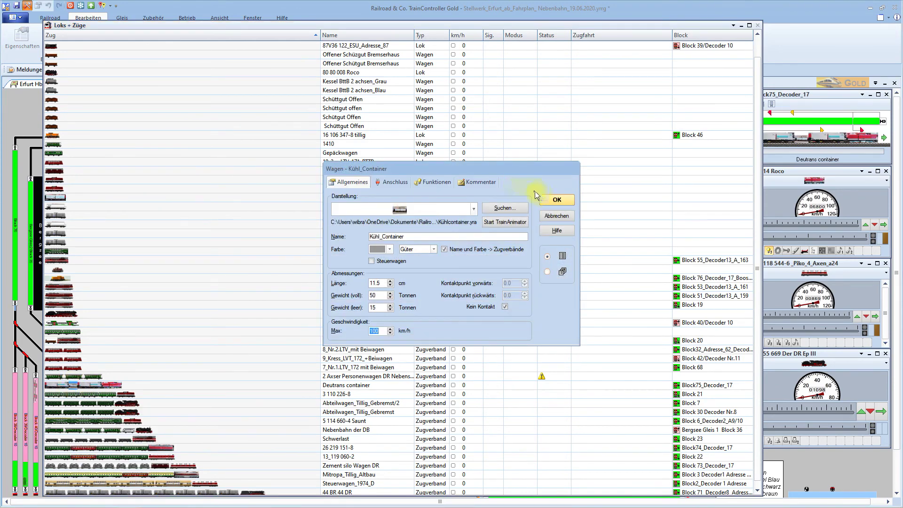
left_click(556, 201)
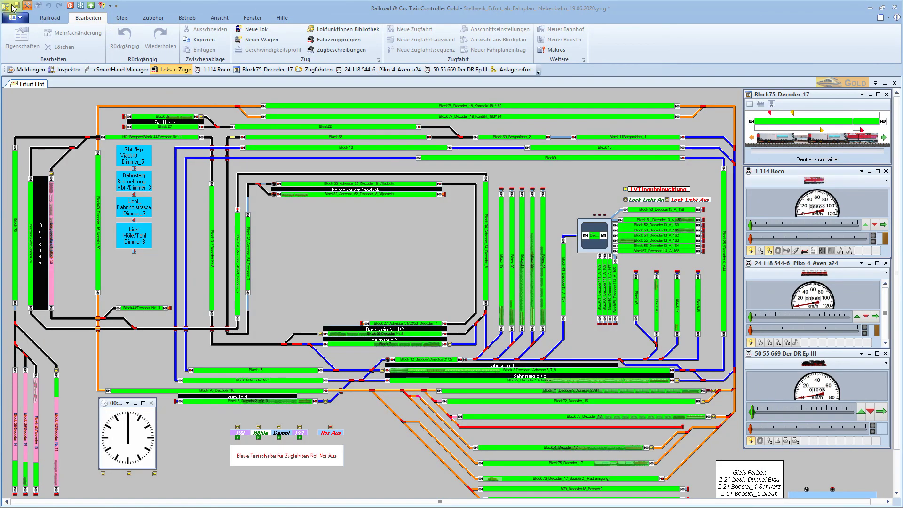
Leave edit mode and open the train set composition of the Deutrans container train for changes
left_click(27, 6)
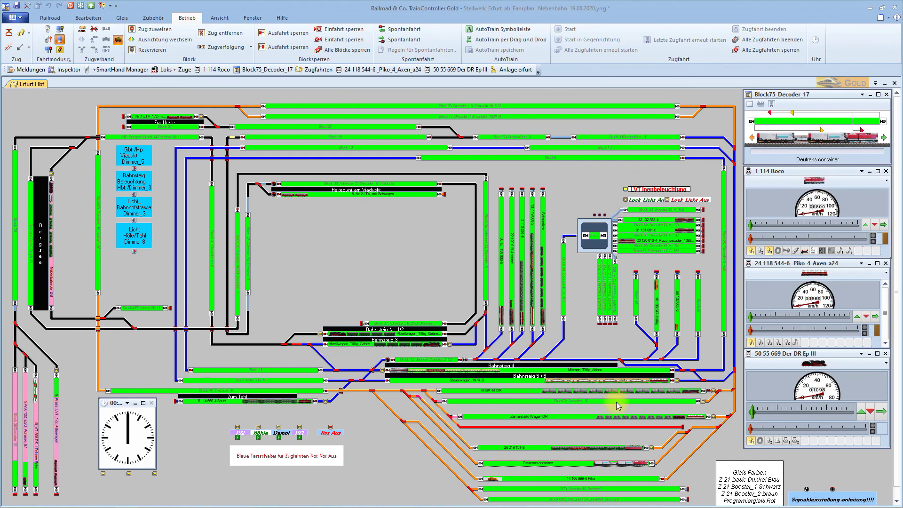
right_click(615, 463)
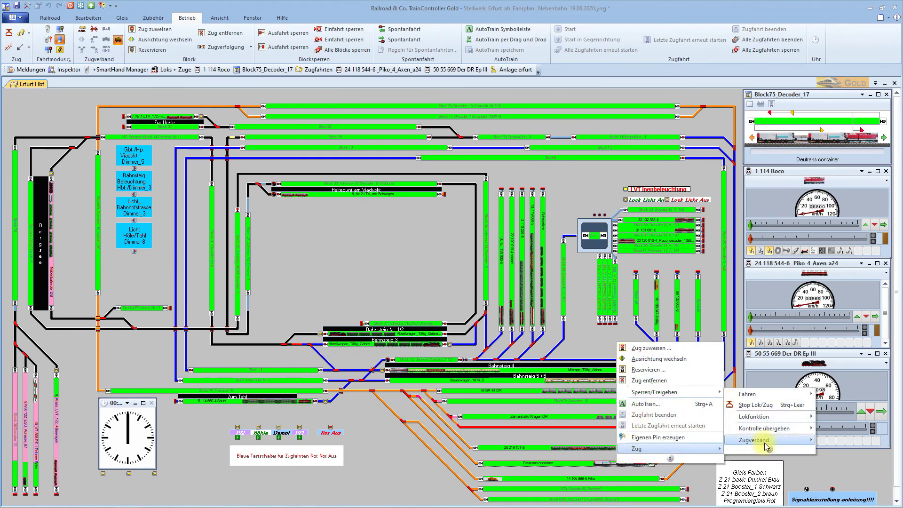
mouse_move(754, 440)
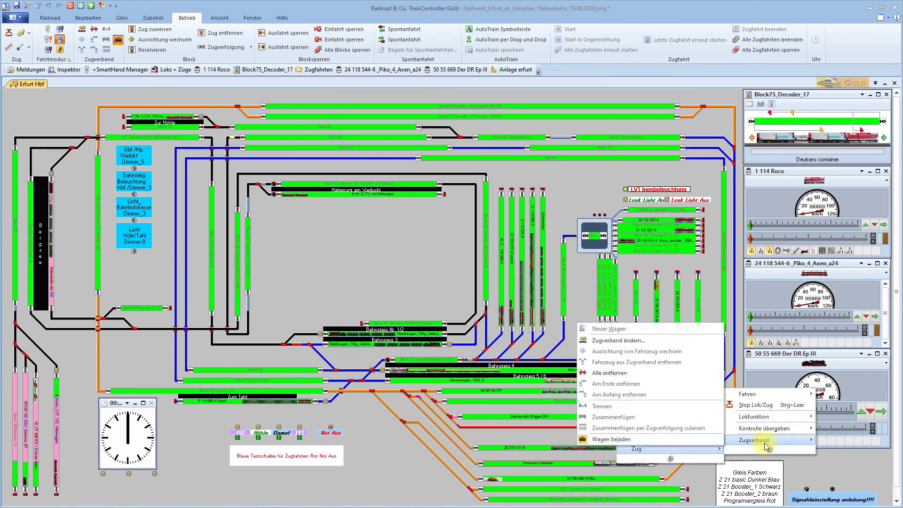
left_click(643, 339)
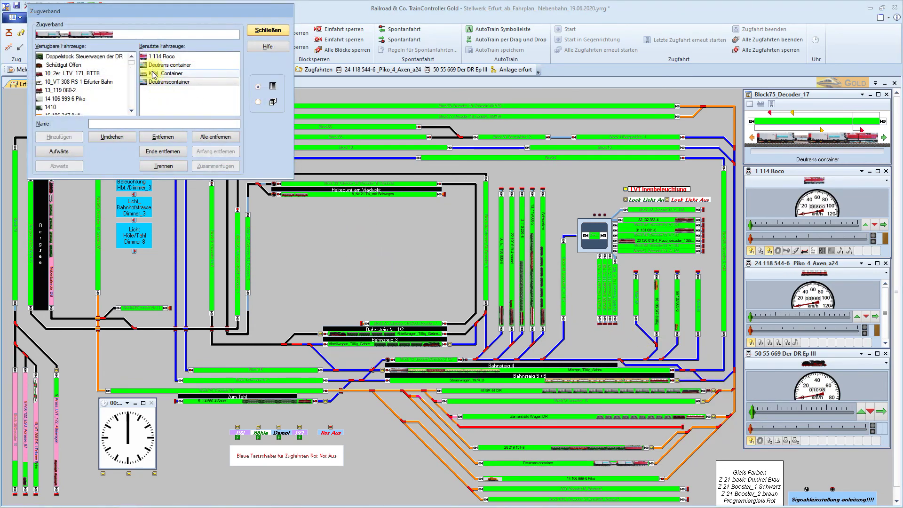
Remove the Deutranscontainer and Kühl_Container wagons from the train set
mouse_move(153, 75)
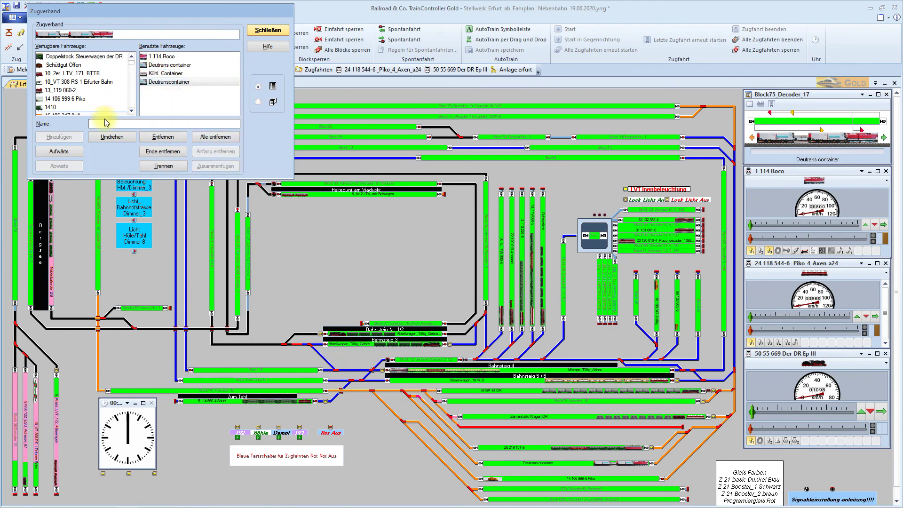
left_click(155, 138)
left_click(155, 137)
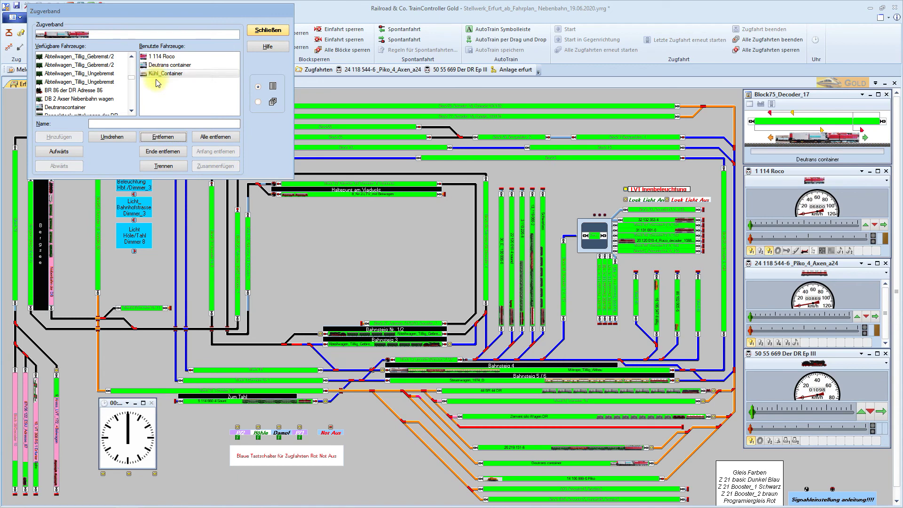
mouse_move(152, 78)
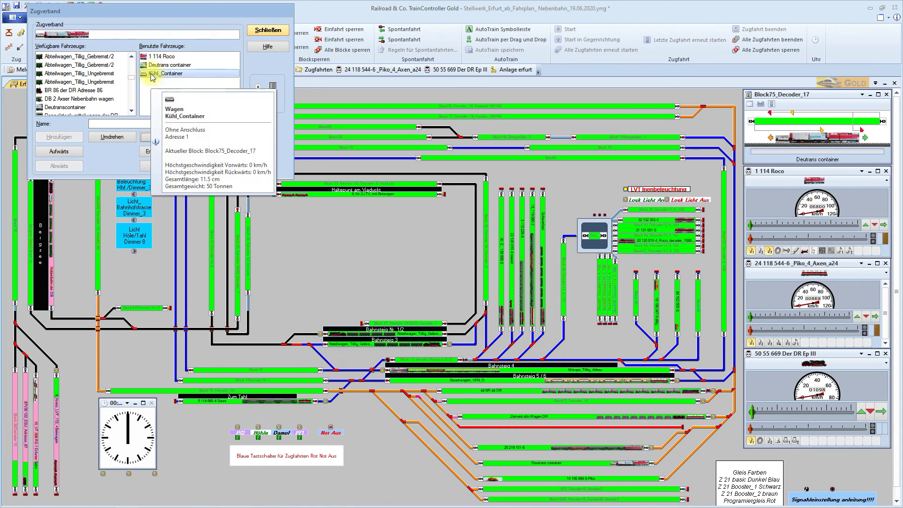
left_click(173, 139)
left_click(174, 140)
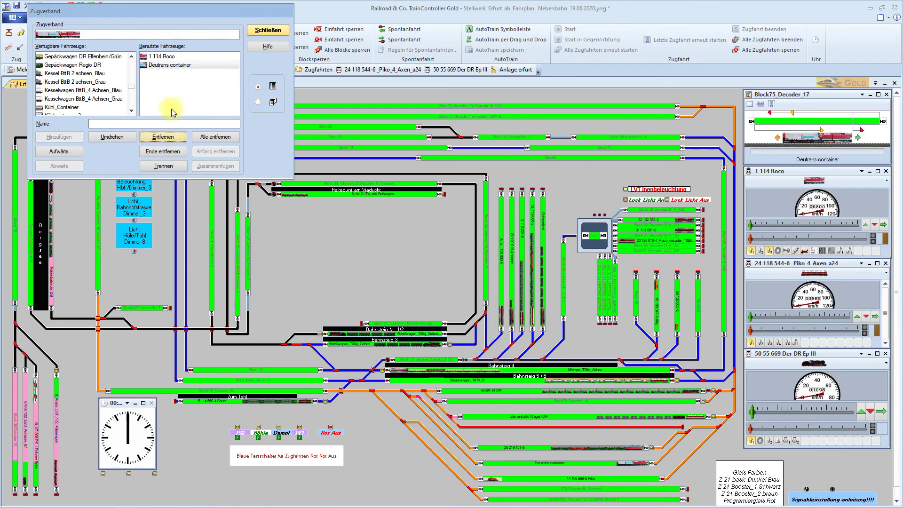
left_click(269, 31)
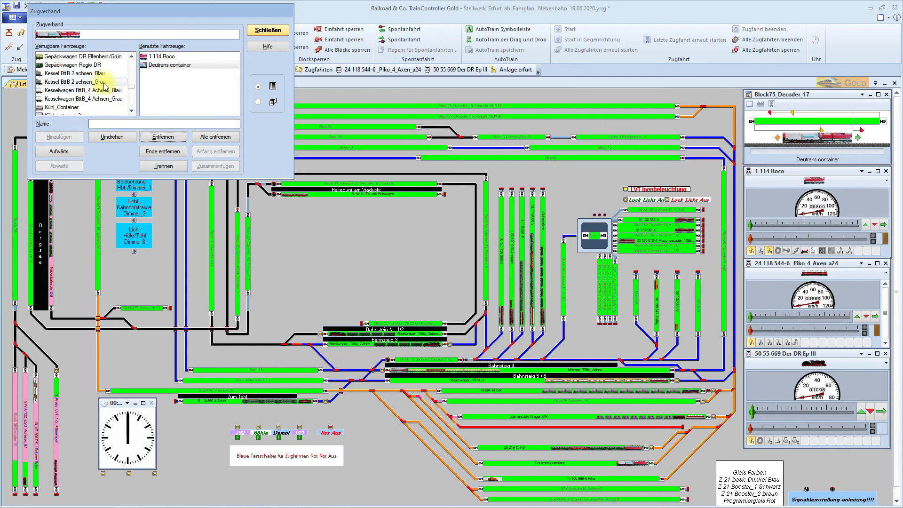
Add the Kühlcontainer_2 wagon to the train set behind the Deutrans container wagon
scroll(95, 87, "down", 1)
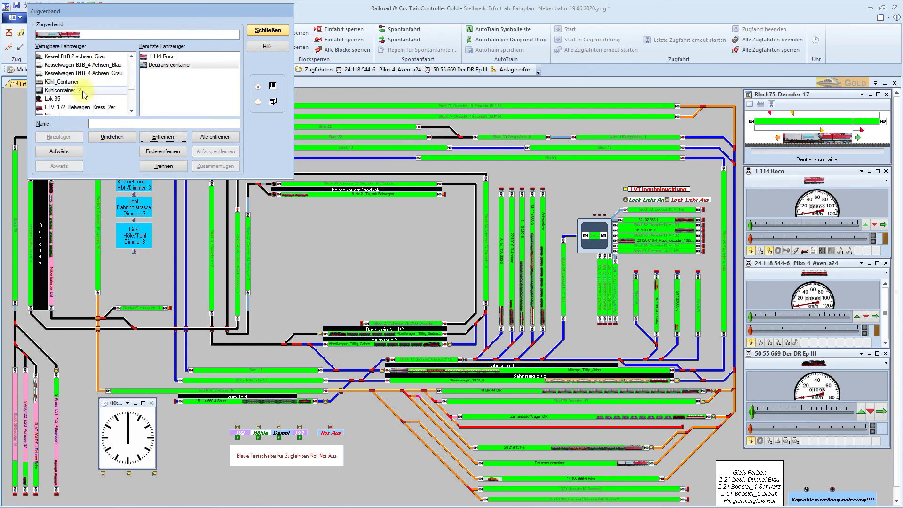
left_click(69, 92)
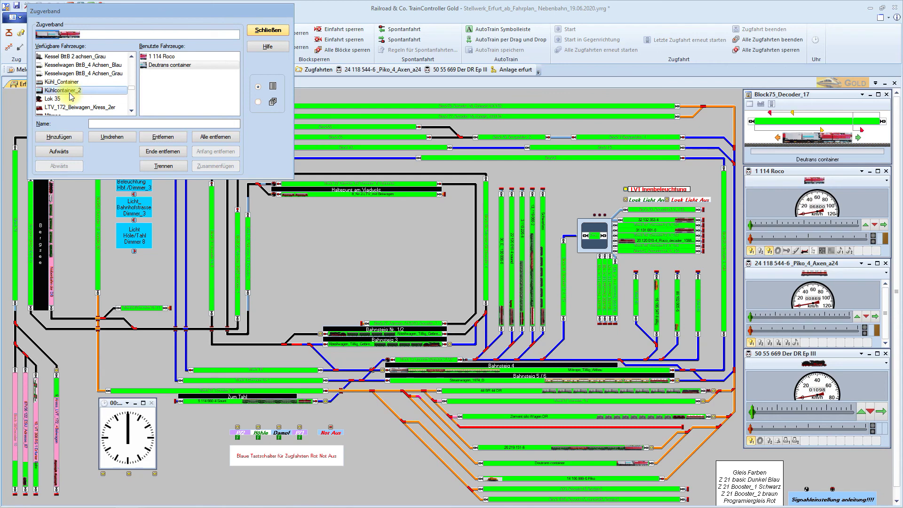
left_click(65, 142)
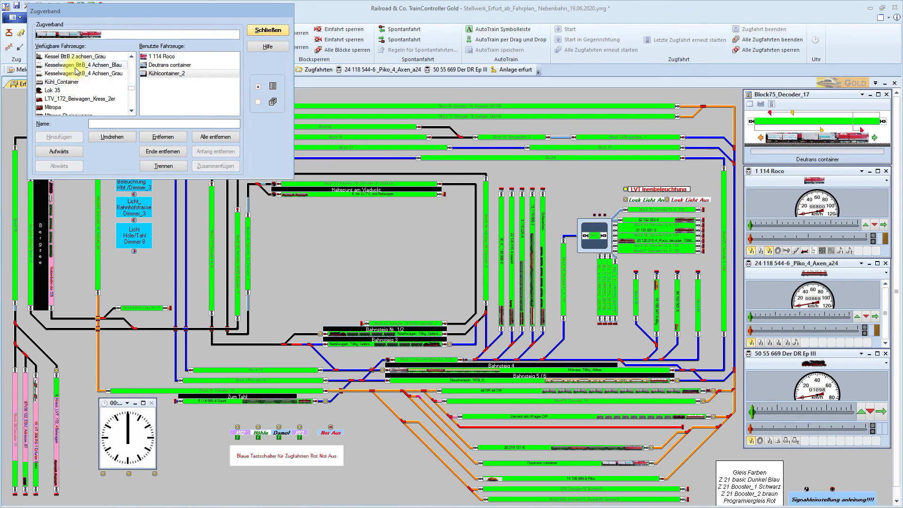
Add the Deutranscontainer wagon to the end of the train set and close the composition dialog
scroll(75, 76, "down", 3)
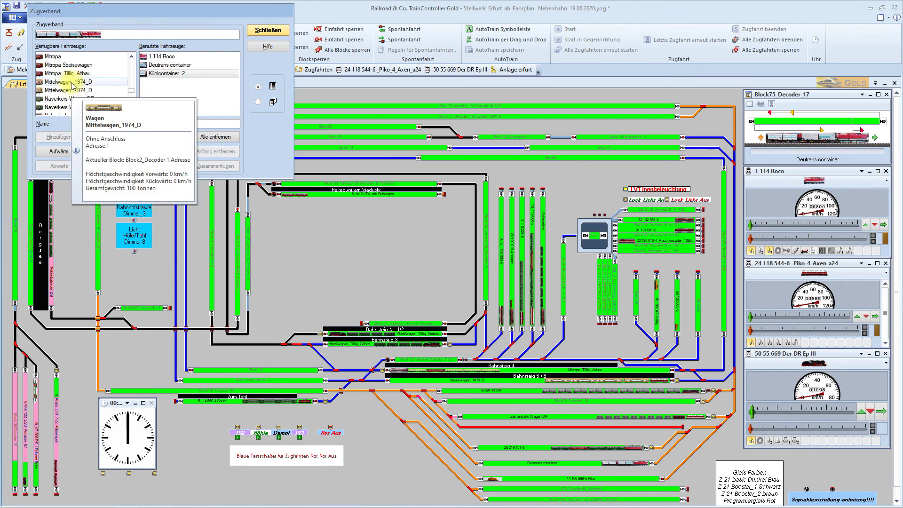
scroll(76, 87, "down", 2)
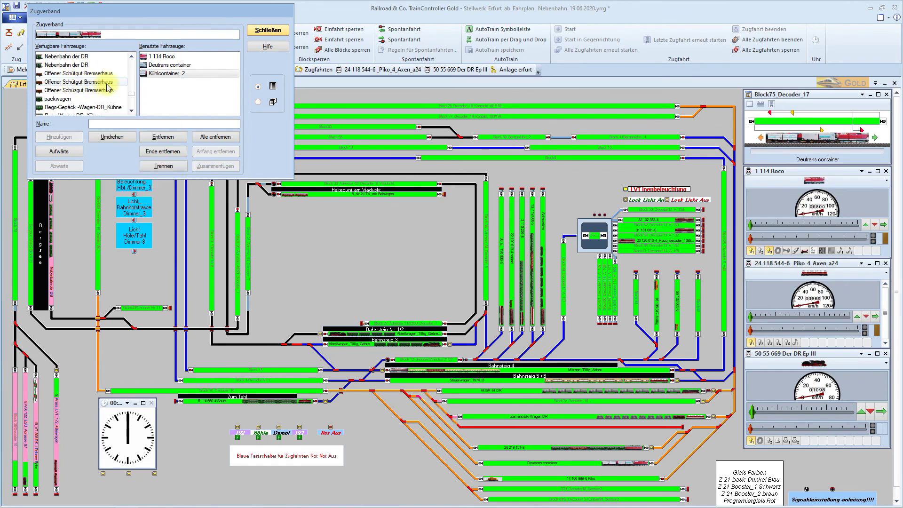
scroll(95, 95, "up", 4)
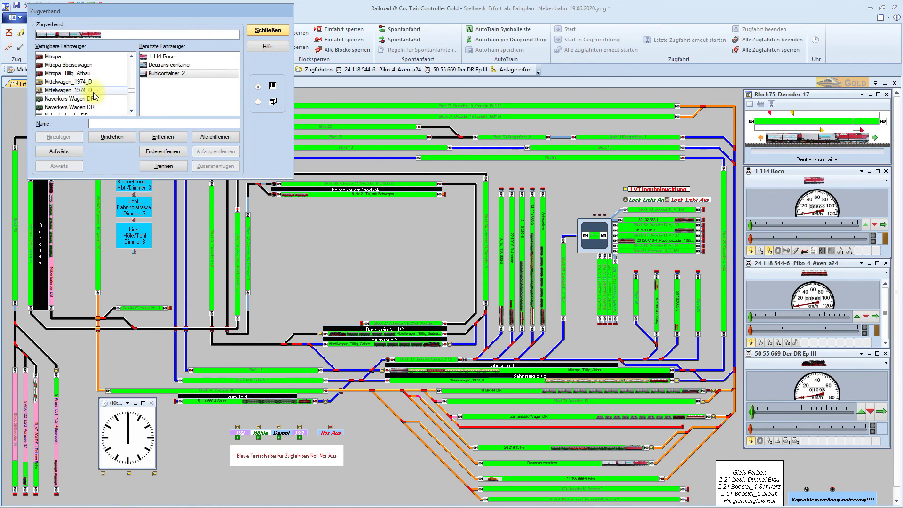
scroll(92, 87, "up", 2)
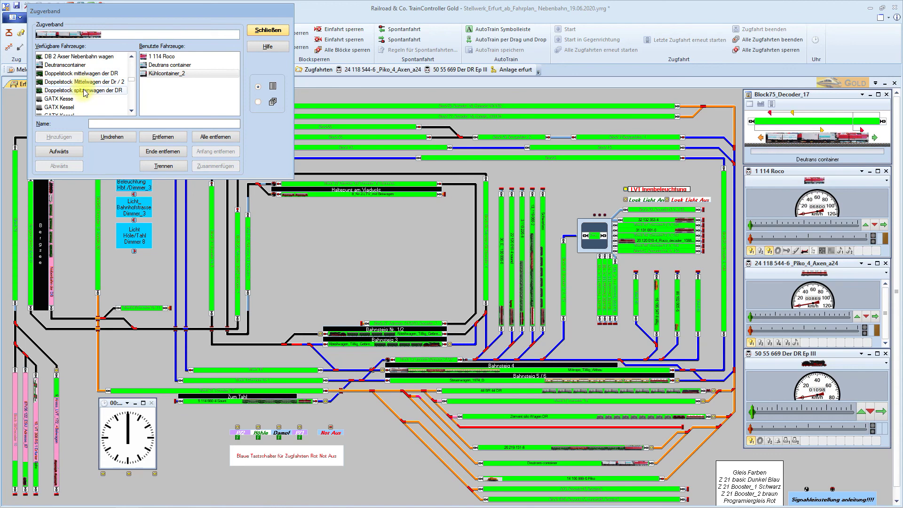
left_click(66, 65)
left_click(74, 136)
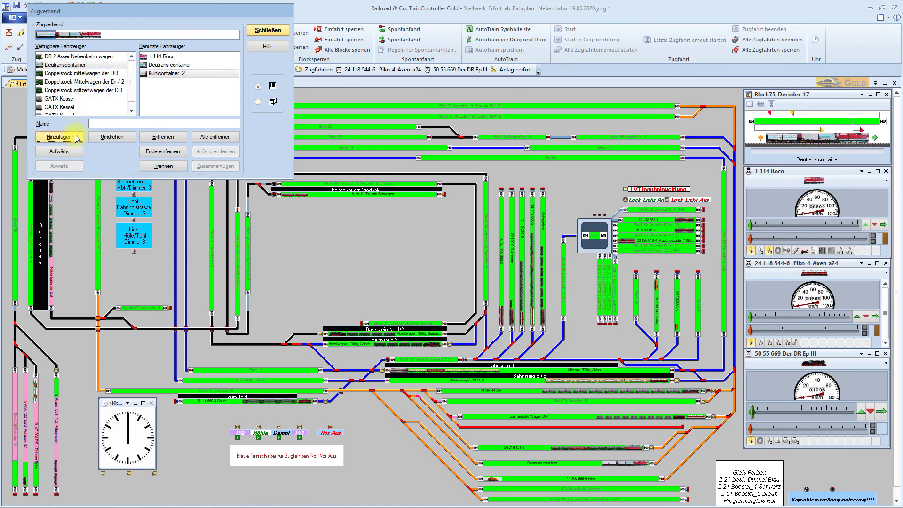
left_click(266, 30)
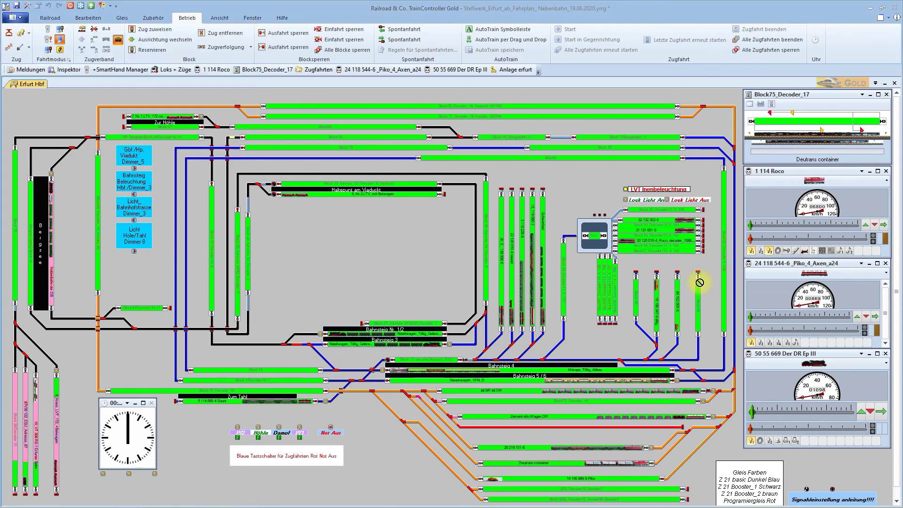
left_click_drag(803, 236, 634, 467)
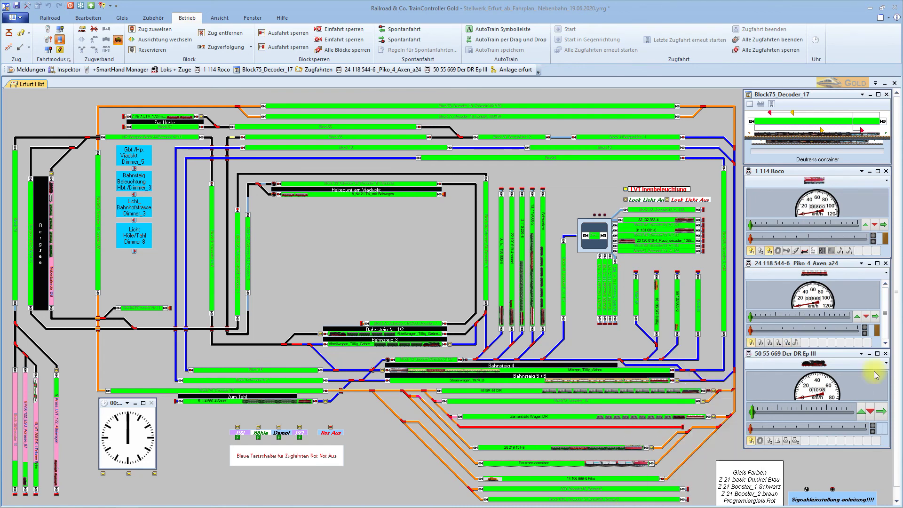
left_click_drag(862, 140, 823, 144)
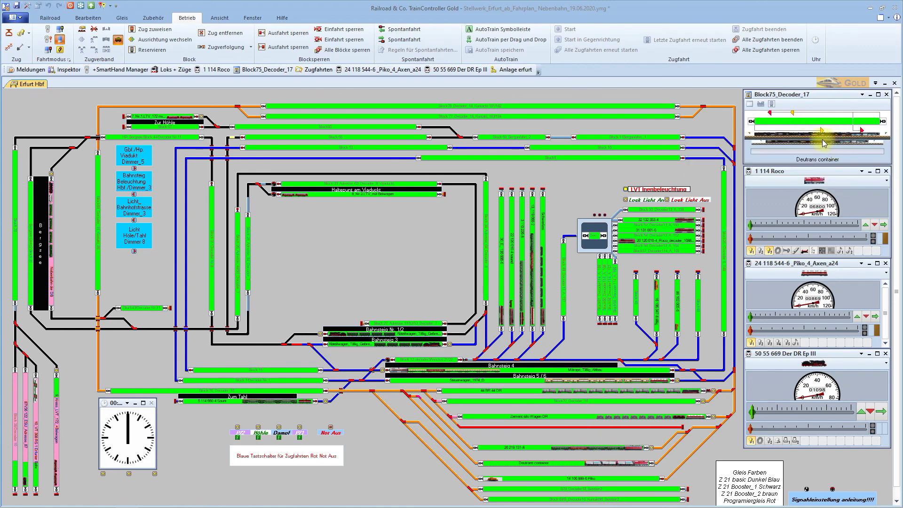
left_click(820, 139)
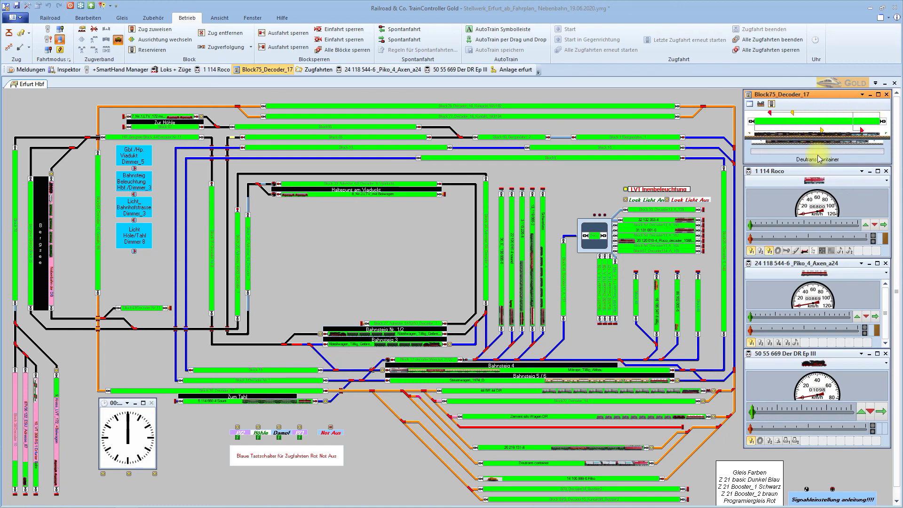
left_click_drag(817, 164, 817, 134)
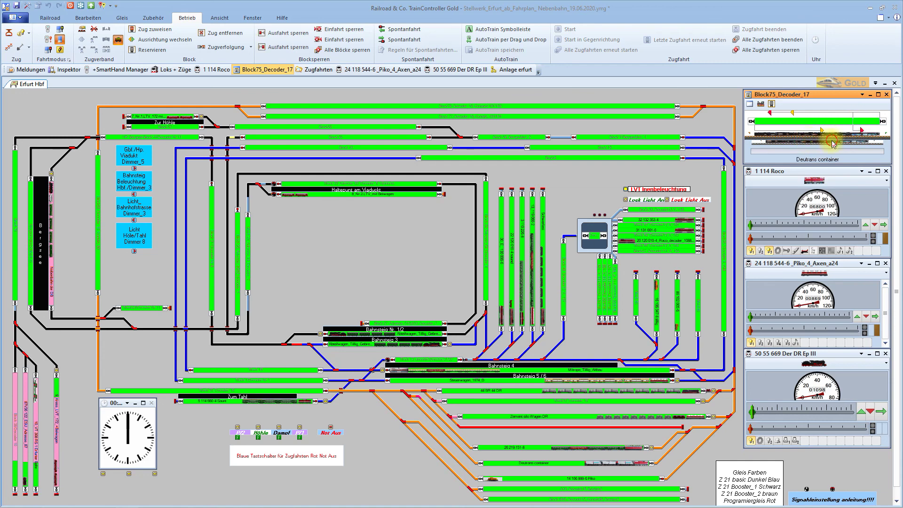